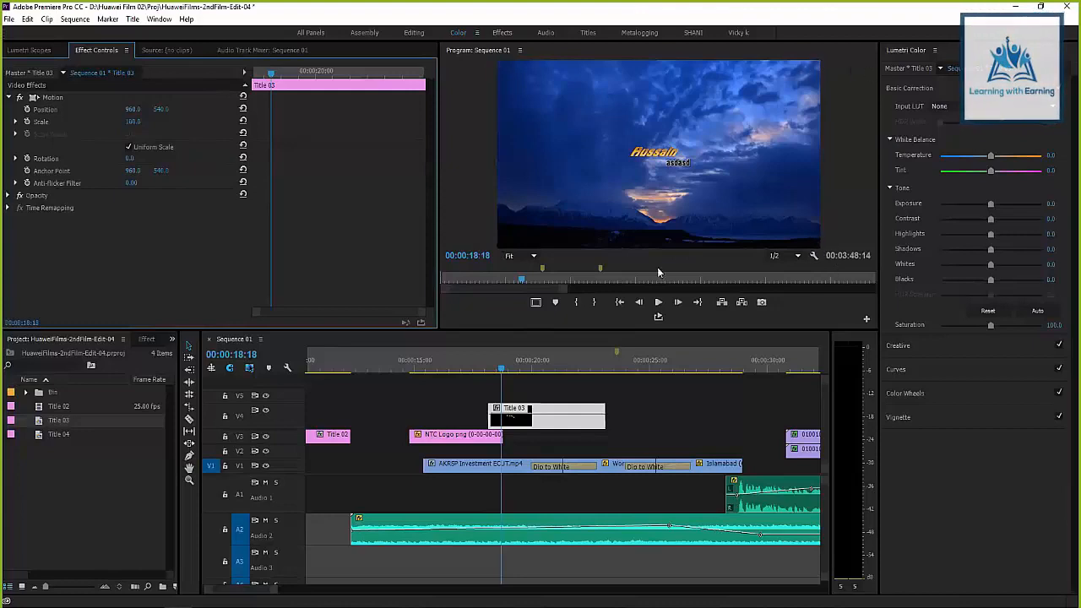
Try shifting Title 03 through its Motion position values, and reset the position to its default
{"action": "left_click", "coordinate": [49, 99]}
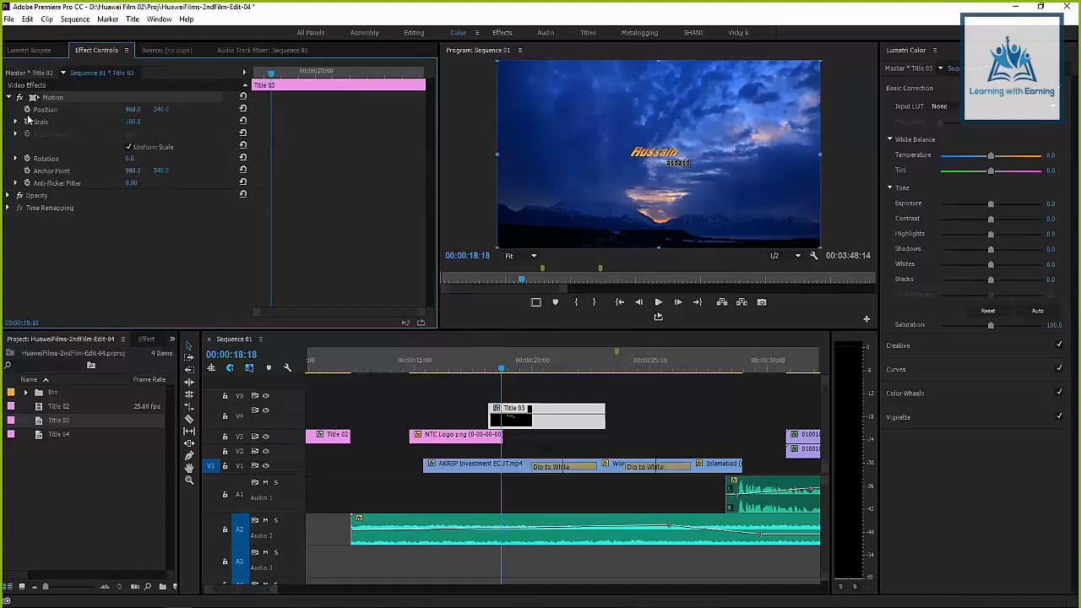
{"action": "left_click_drag", "start_coordinate": [161, 109], "coordinate": [304, 110]}
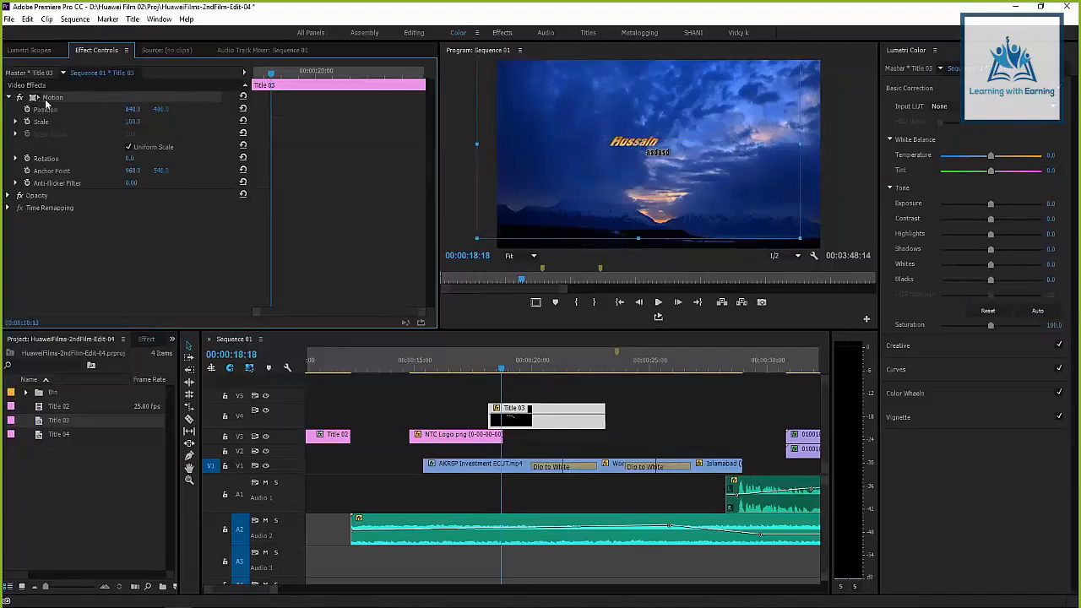
{"action": "left_click", "coordinate": [242, 109]}
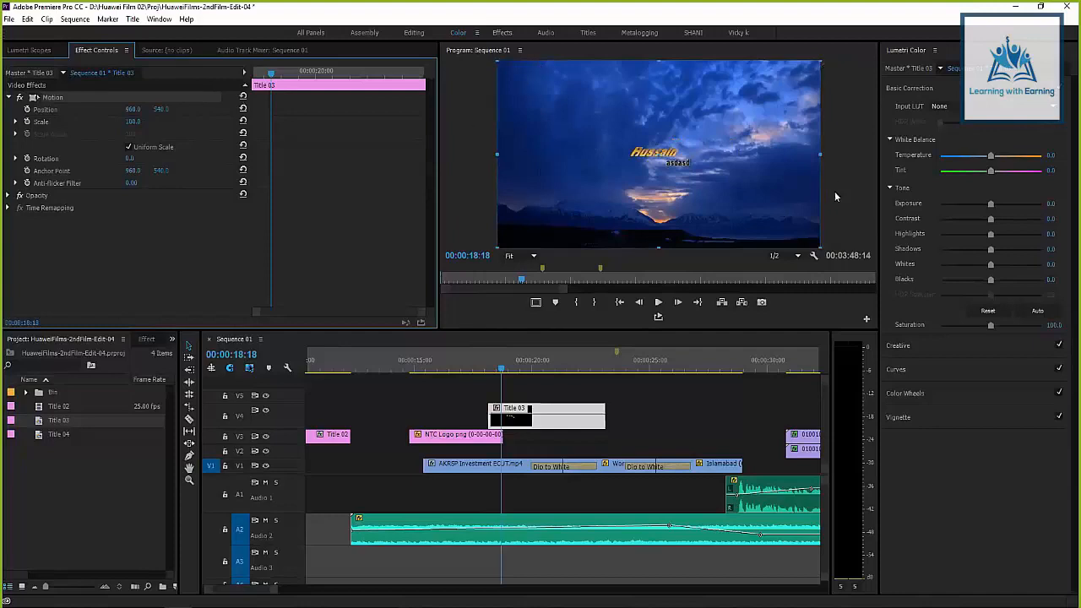
Reposition Title 03 directly in the preview to about 903.1, 316
{"action": "left_click_drag", "start_coordinate": [757, 102], "coordinate": [622, 179]}
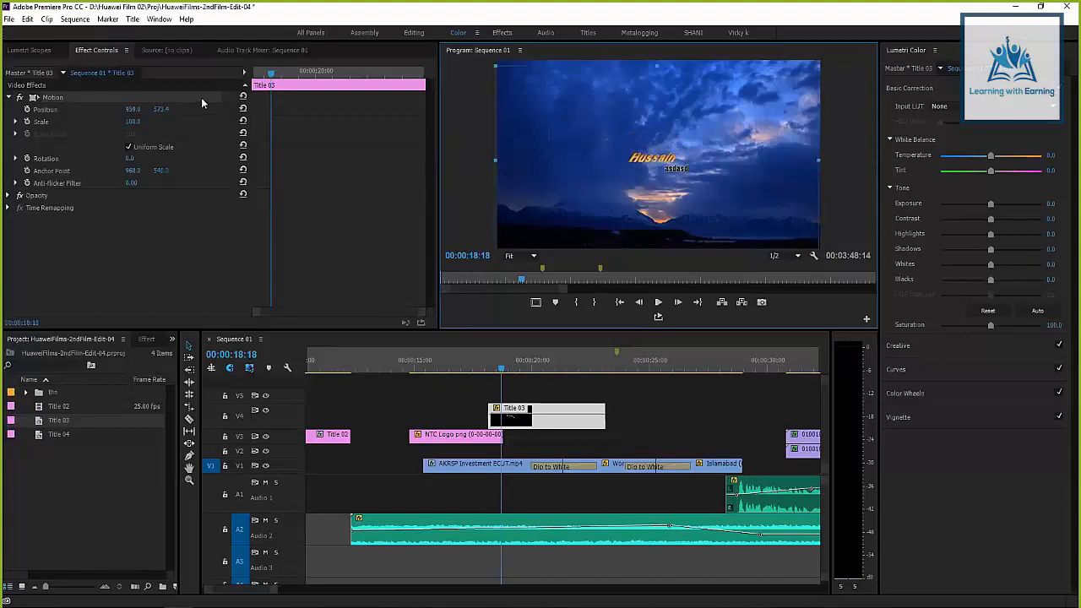
{"action": "left_click_drag", "start_coordinate": [559, 175], "coordinate": [553, 131]}
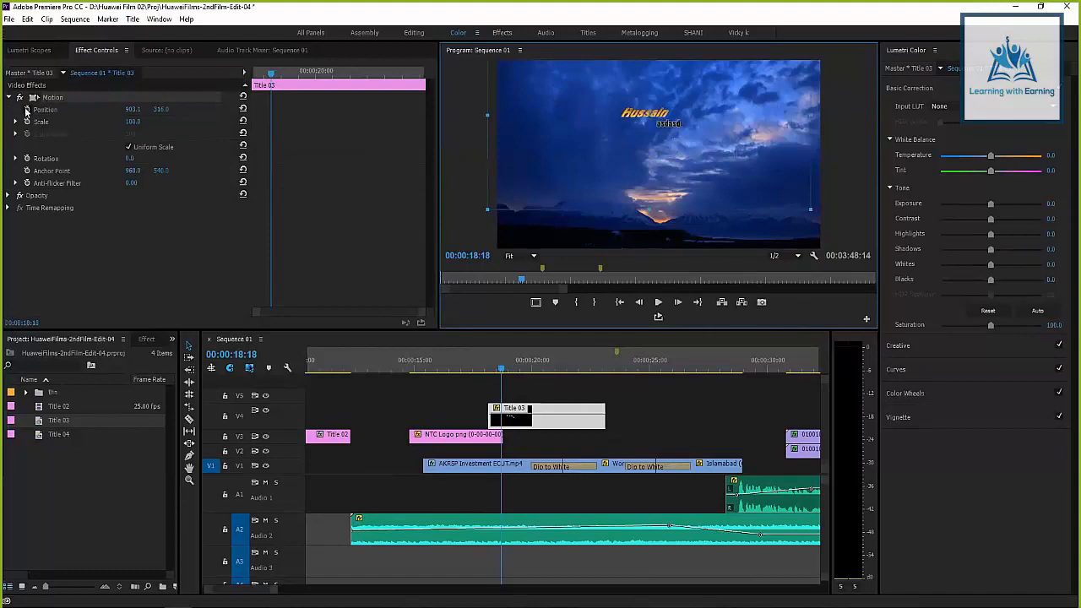
{"action": "left_click", "coordinate": [86, 100]}
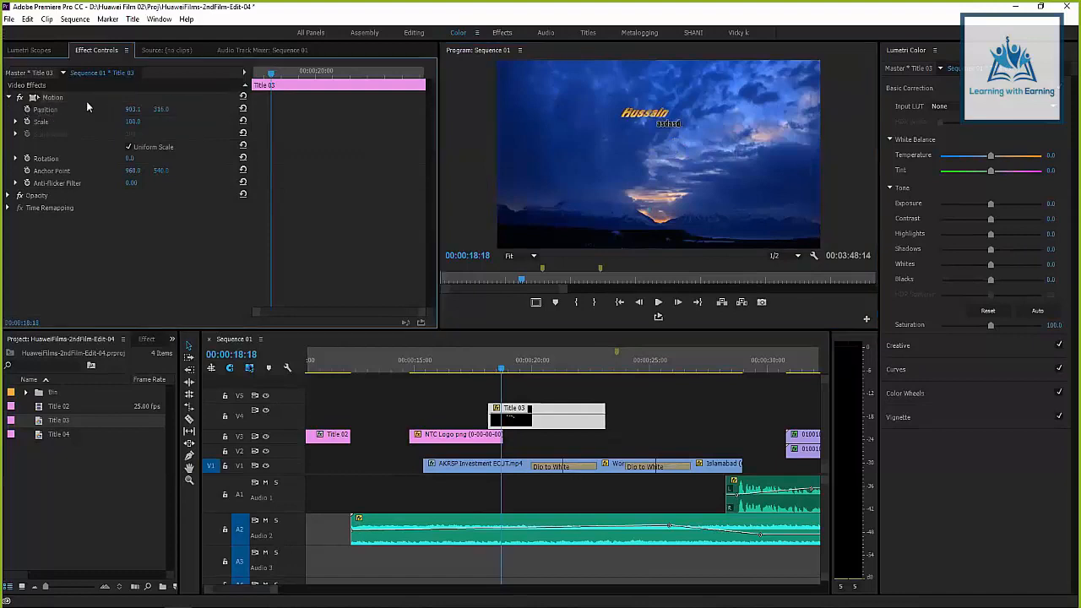
Enable position keyframing for Title 03 at 00:00:18:18 and add a second position keyframe at 00:00:20:20
{"action": "left_click", "coordinate": [26, 110]}
{"action": "left_click_drag", "start_coordinate": [271, 71], "coordinate": [361, 71]}
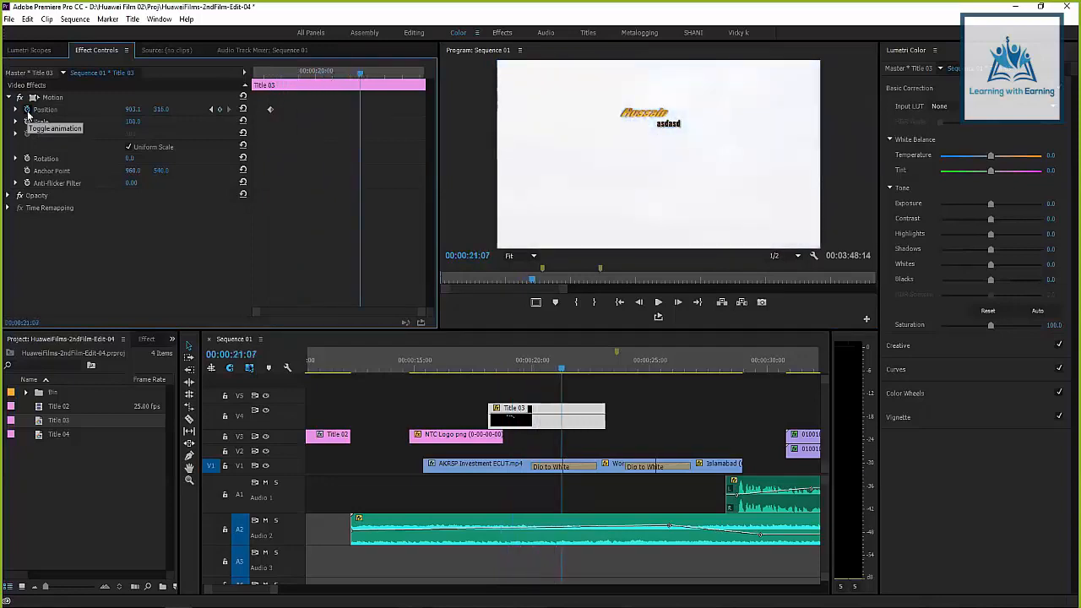
{"action": "left_click_drag", "start_coordinate": [316, 71], "coordinate": [343, 73]}
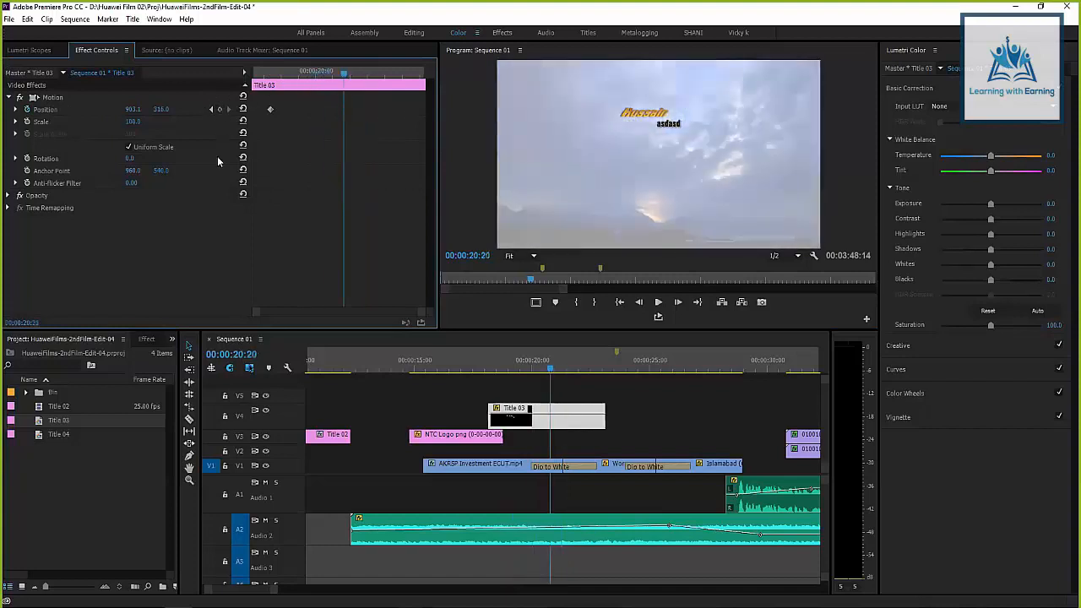
{"action": "left_click", "coordinate": [220, 109]}
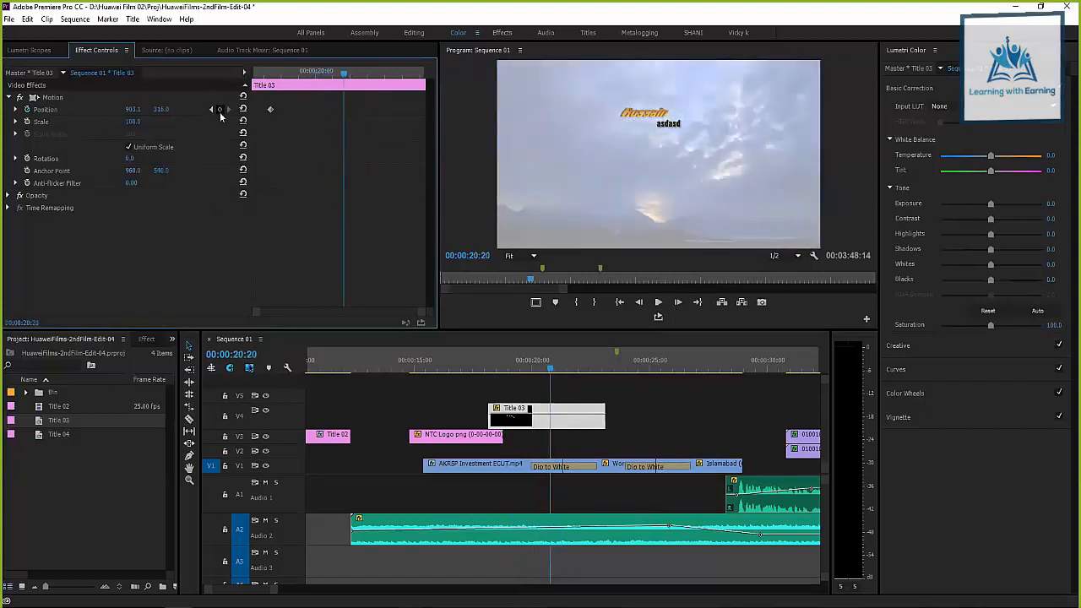
Add a position keyframe at 00:00:19:17, and delete all of the title's position keyframes
{"action": "left_click_drag", "start_coordinate": [342, 72], "coordinate": [304, 73]}
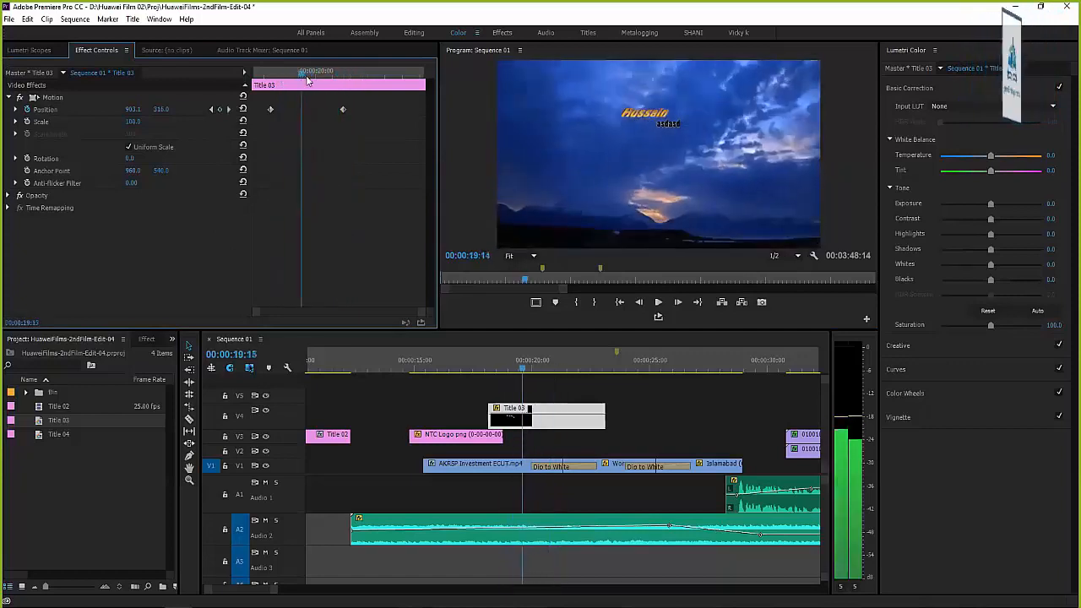
{"action": "left_click", "coordinate": [219, 109]}
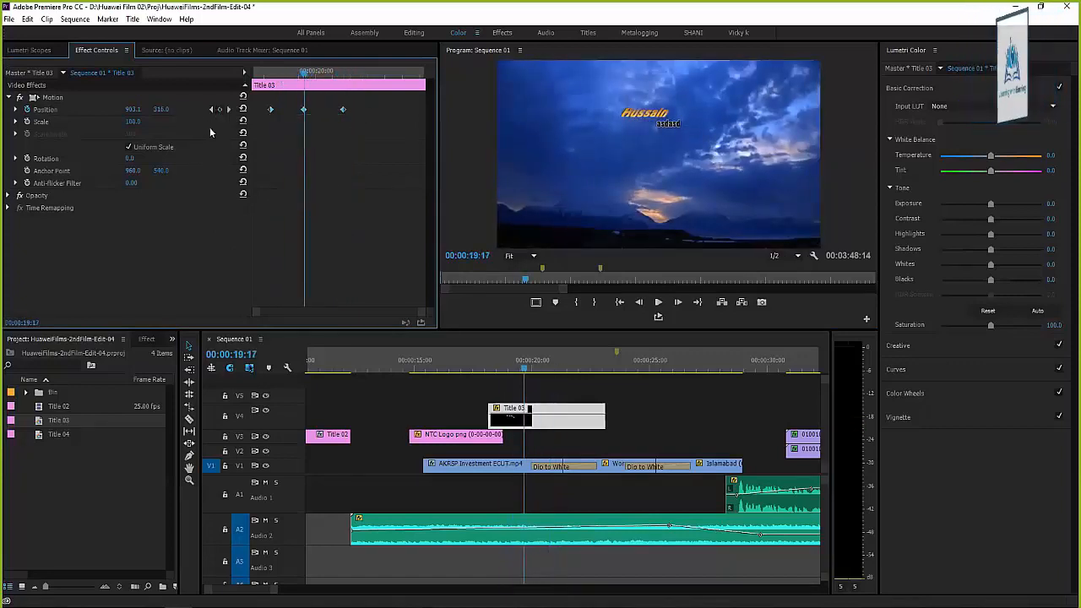
{"action": "key", "text": "Delete"}
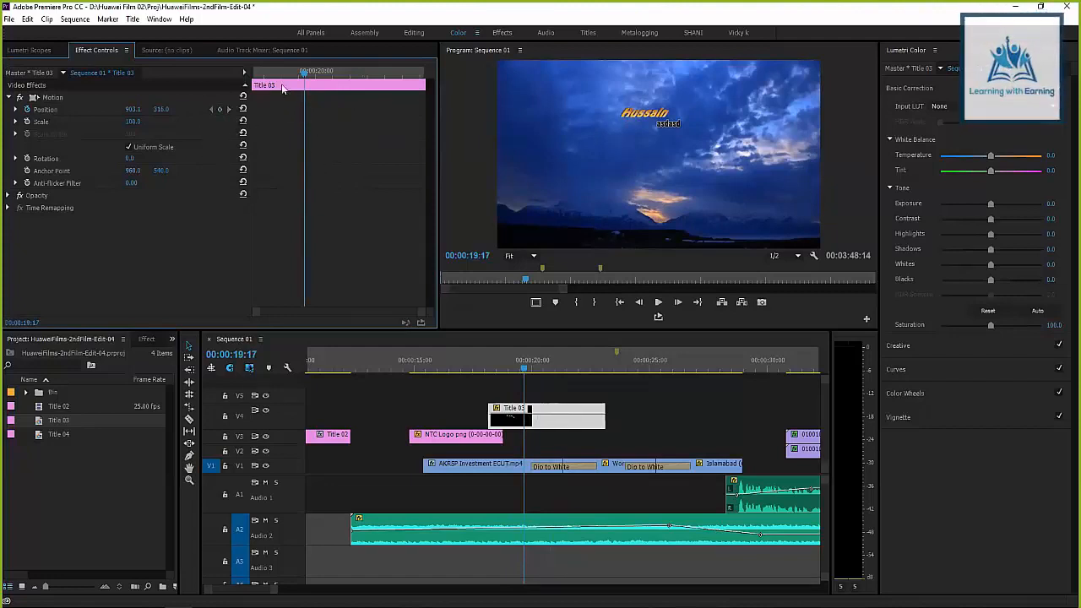
Scrub through the Title 03 clip and add a position keyframe at 00:00:19:23
{"action": "left_click_drag", "start_coordinate": [281, 79], "coordinate": [238, 98]}
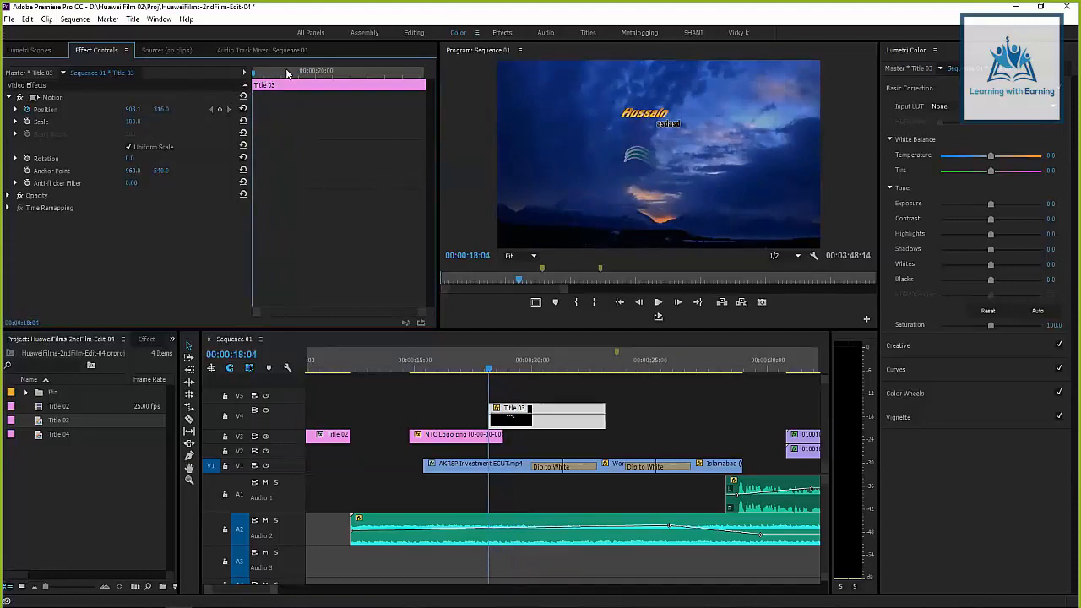
{"action": "left_click", "coordinate": [261, 76]}
{"action": "left_click_drag", "start_coordinate": [261, 76], "coordinate": [315, 91]}
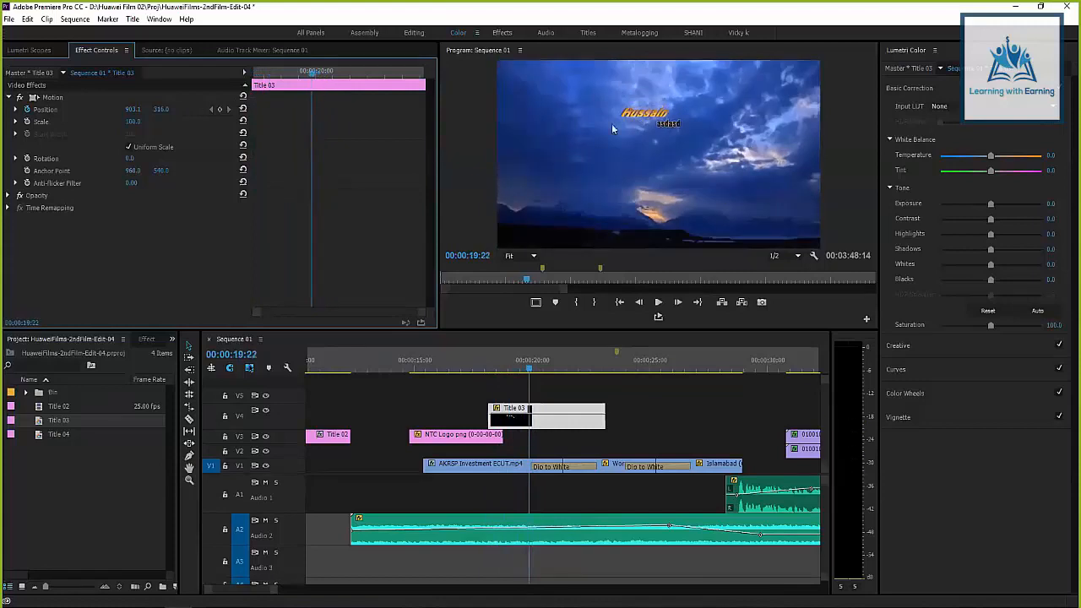
{"action": "left_click", "coordinate": [650, 120]}
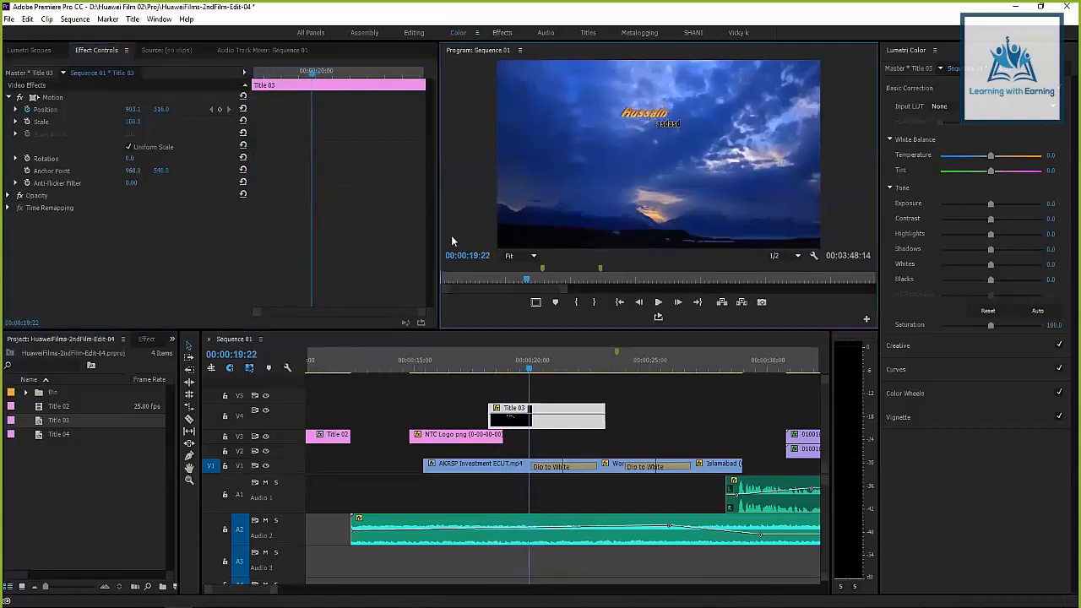
{"action": "left_click", "coordinate": [314, 73]}
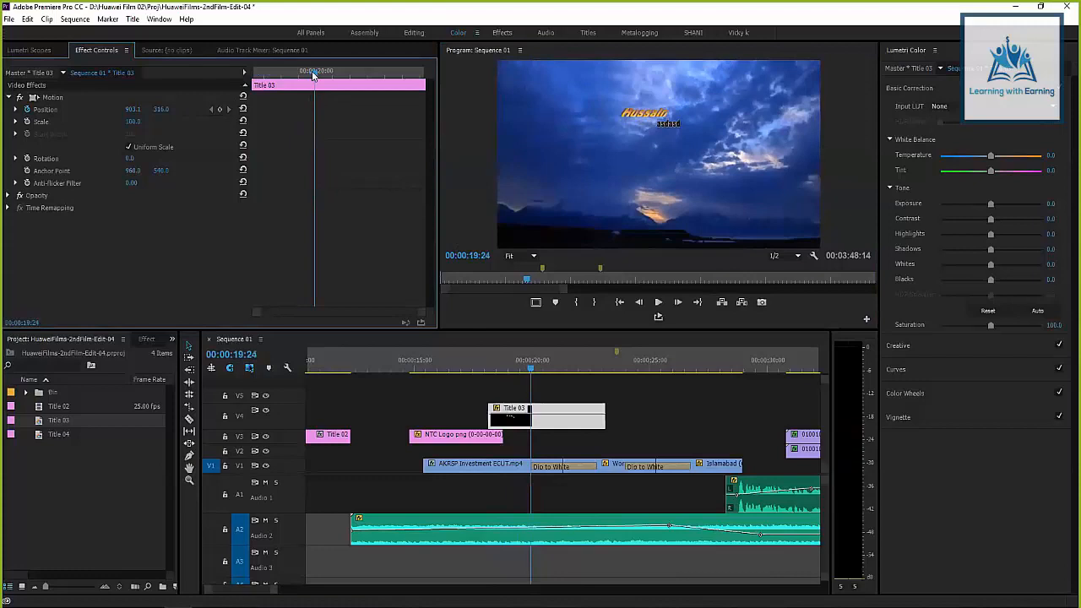
{"action": "left_click", "coordinate": [312, 74]}
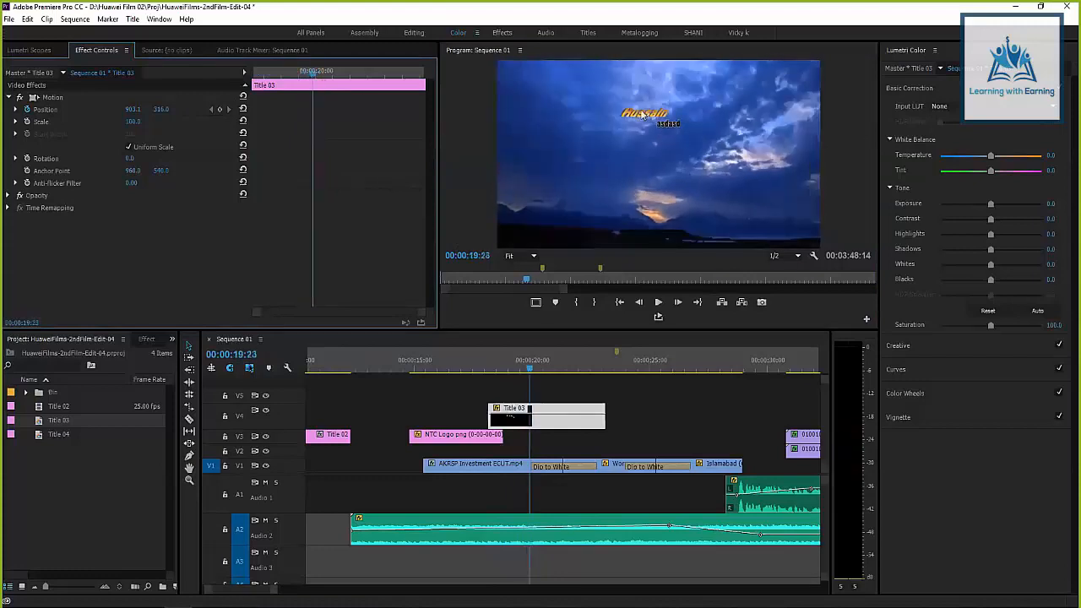
{"action": "left_click", "coordinate": [218, 109]}
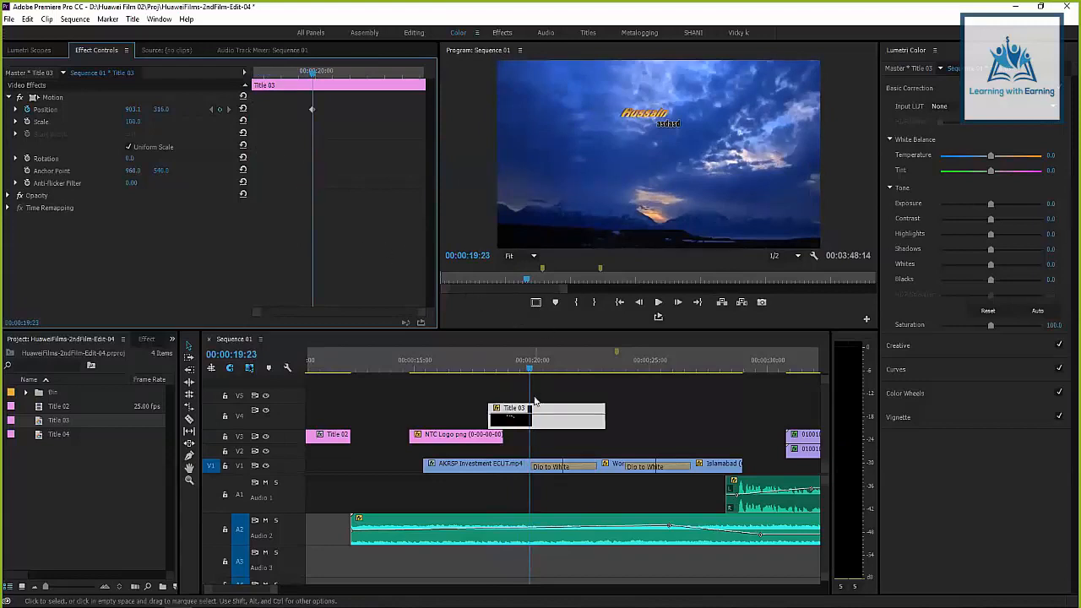
Open Title 03 for editing, move the orange name text to just above the smaller black text, and close the title editor
{"action": "left_click_drag", "start_coordinate": [559, 389], "coordinate": [537, 447]}
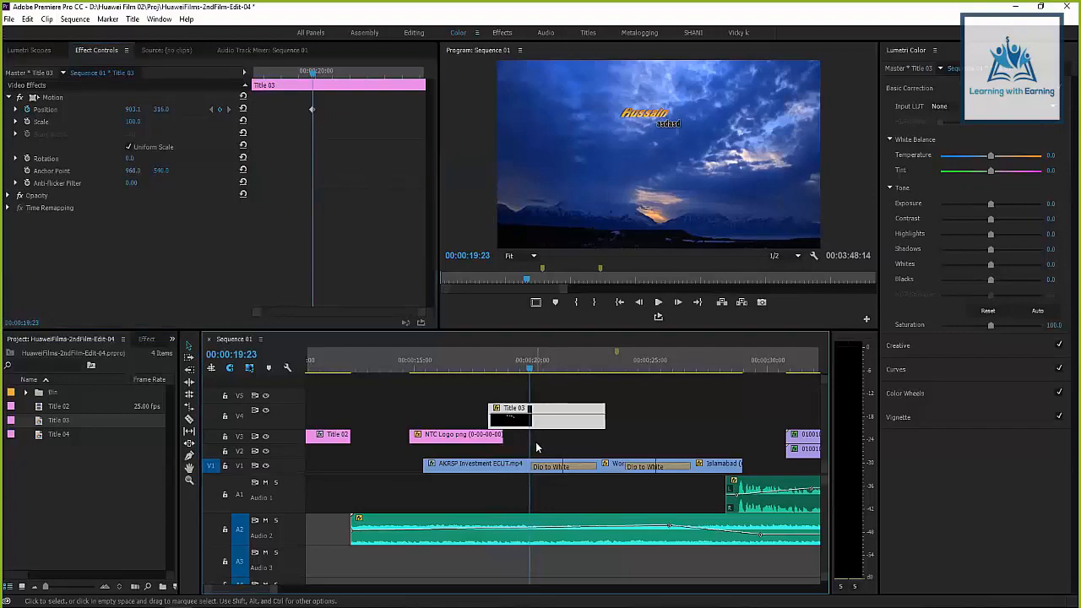
{"action": "double_click", "coordinate": [550, 419]}
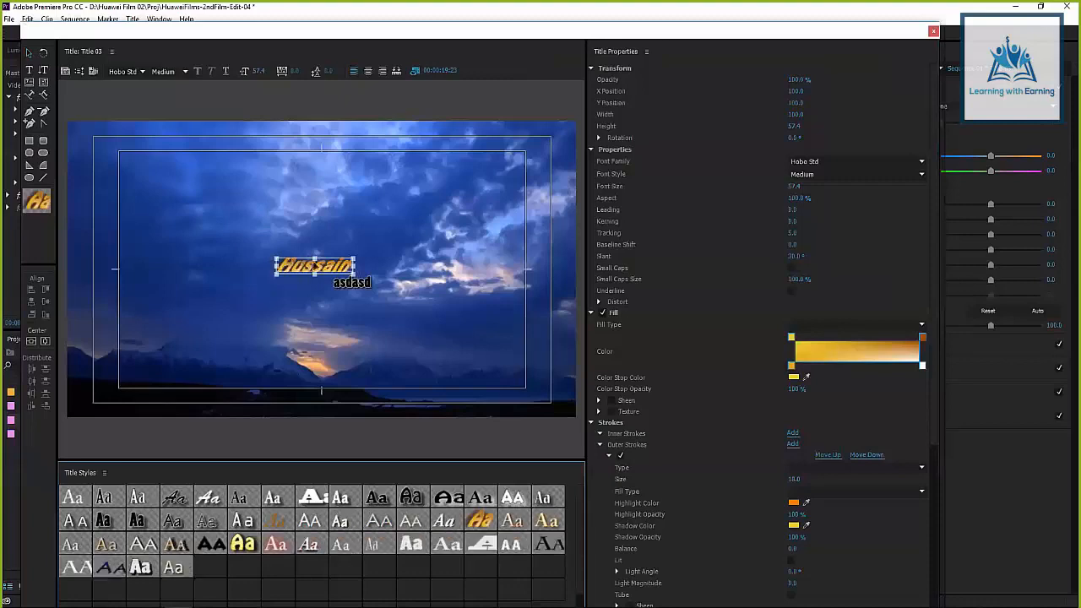
{"action": "left_click", "coordinate": [321, 245]}
{"action": "left_click_drag", "start_coordinate": [322, 246], "coordinate": [335, 251]}
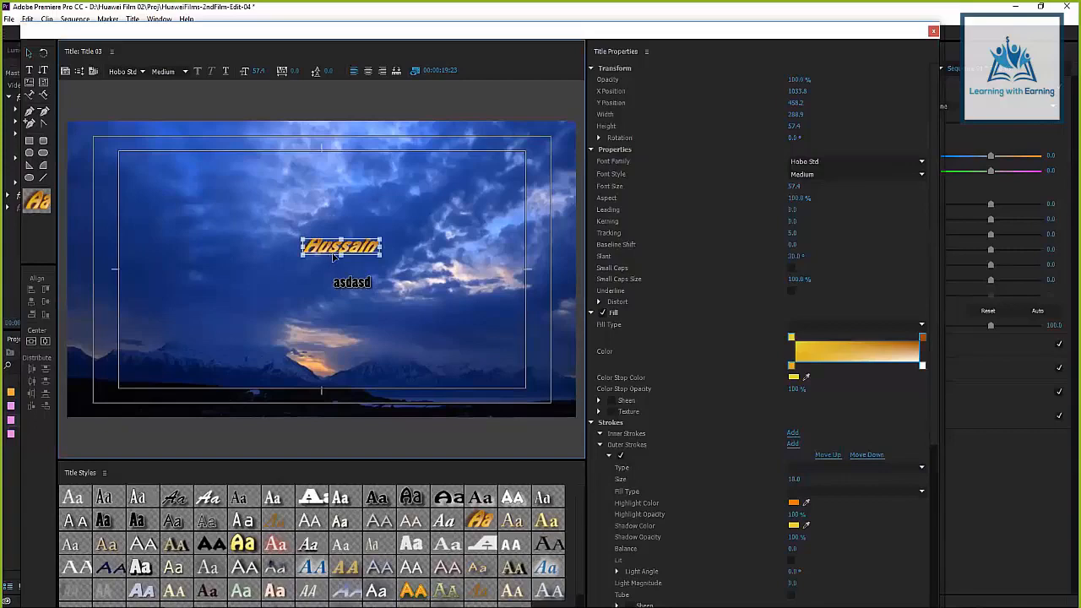
{"action": "left_click_drag", "start_coordinate": [348, 247], "coordinate": [332, 265]}
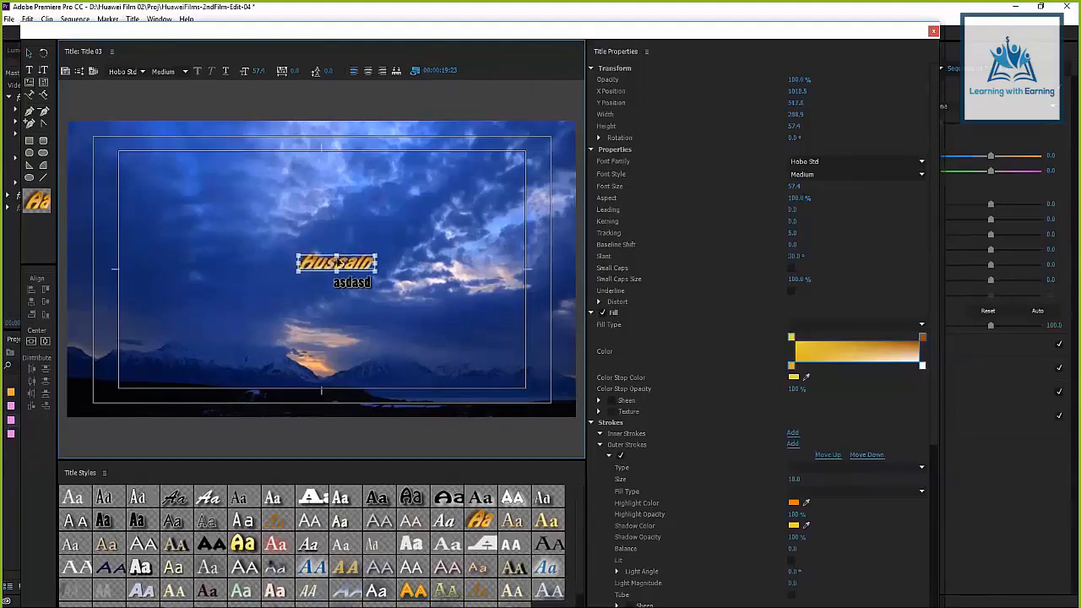
{"action": "left_click", "coordinate": [934, 32]}
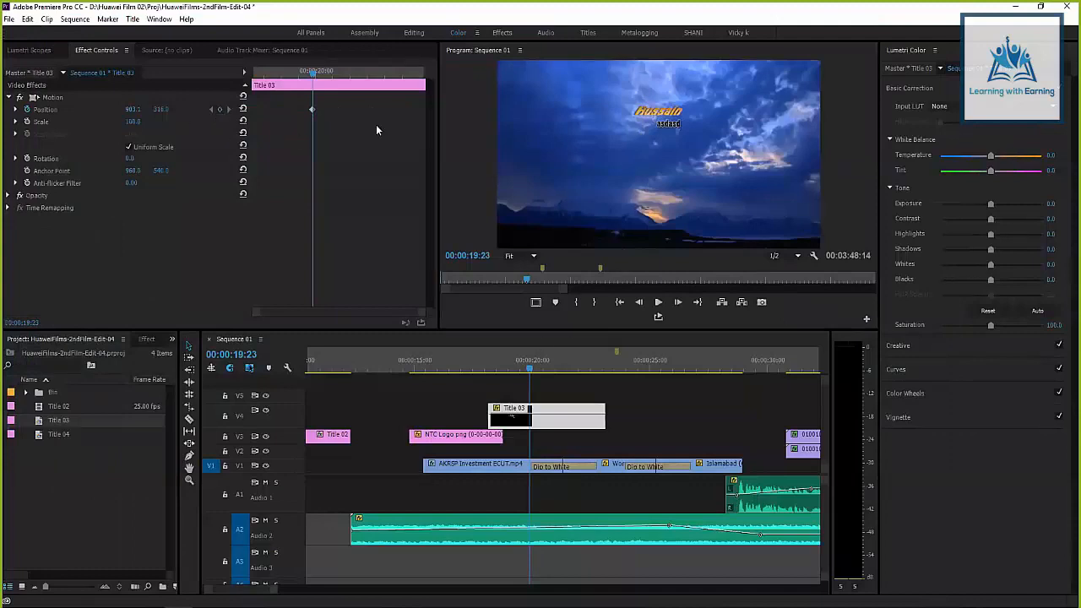
Clear the title's position keyframe, reset its position to the default, and move the playhead to 00:00:20:02
{"action": "left_click_drag", "start_coordinate": [328, 105], "coordinate": [293, 117]}
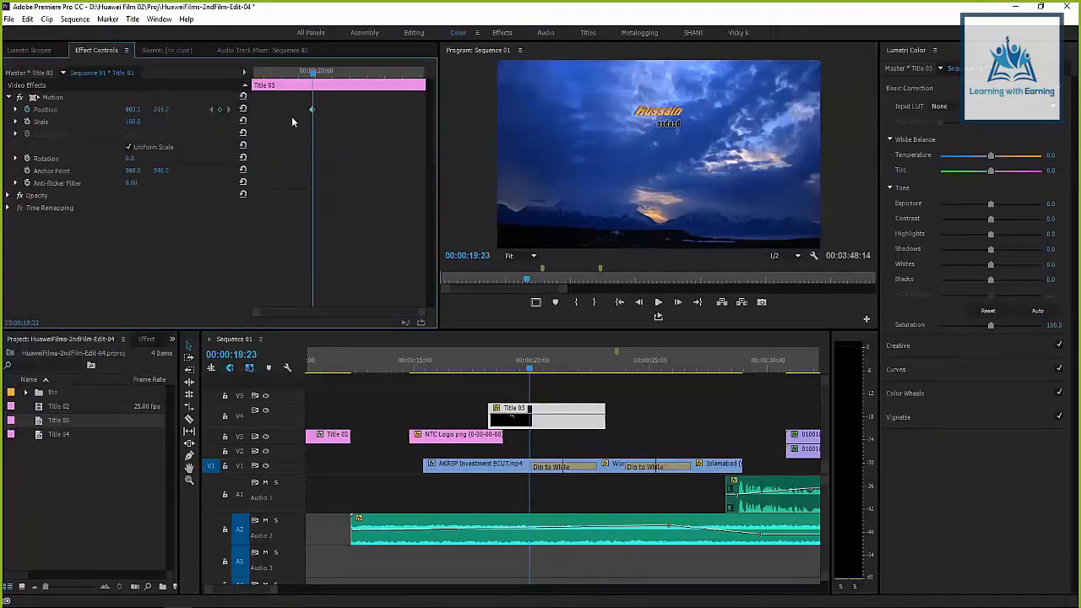
{"action": "left_click", "coordinate": [242, 109]}
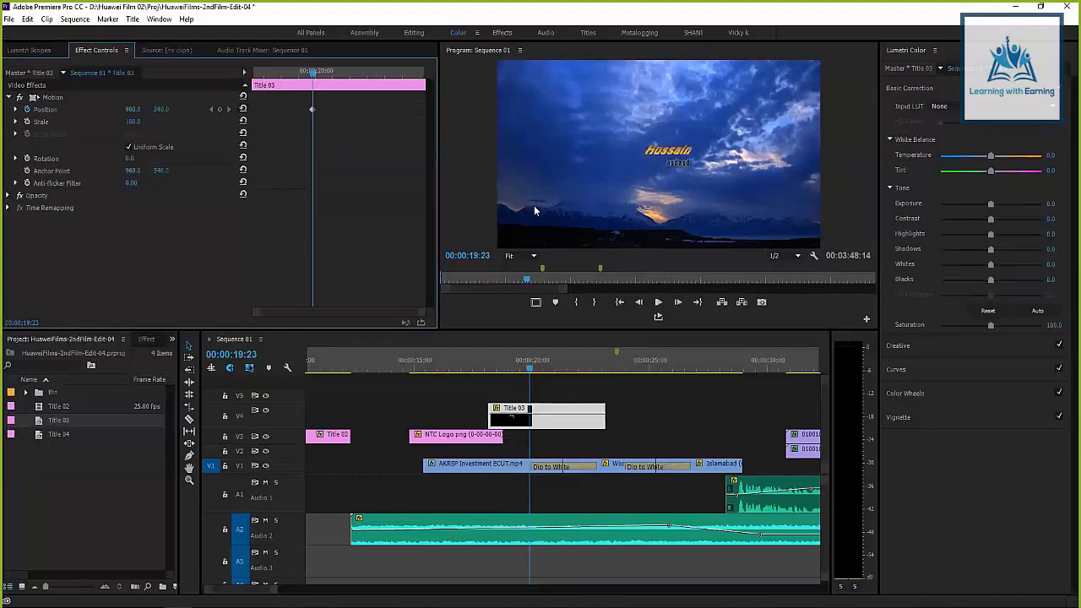
{"action": "left_click_drag", "start_coordinate": [333, 103], "coordinate": [262, 136]}
{"action": "key", "text": "ctrl+z"}
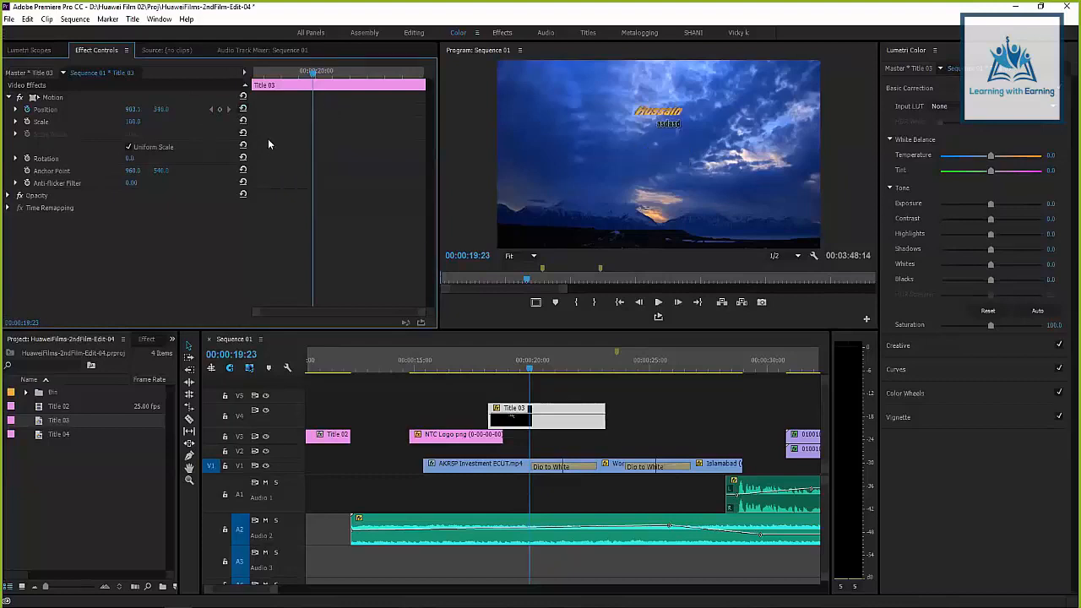
{"action": "left_click", "coordinate": [242, 109]}
{"action": "mouse_move", "coordinate": [308, 76]}
{"action": "left_mouse_down"}
{"action": "mouse_move", "coordinate": [258, 76]}
{"action": "mouse_move", "coordinate": [309, 76]}
{"action": "left_mouse_up"}
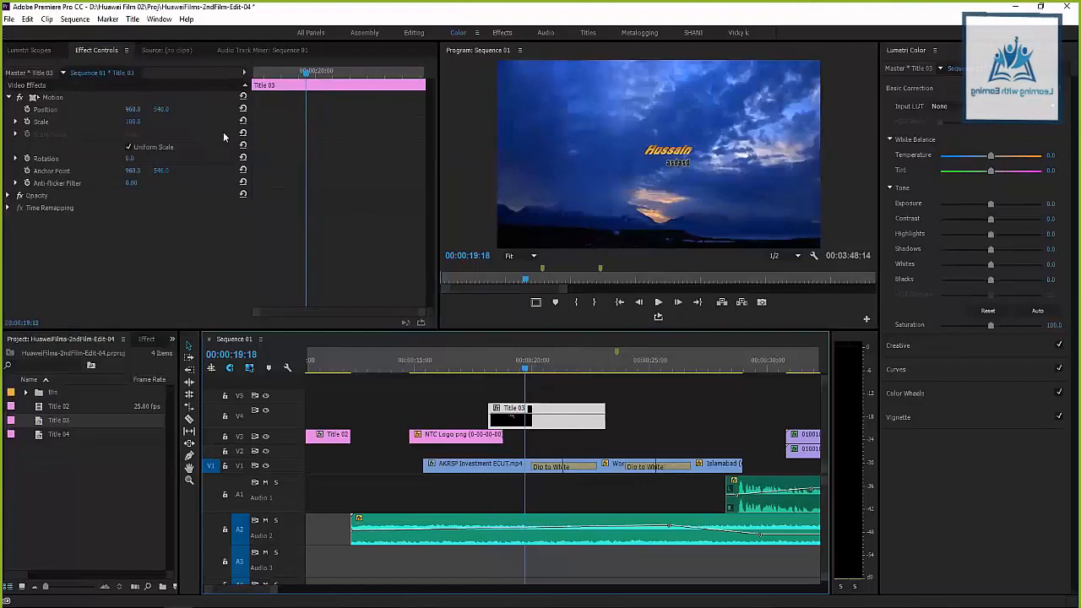
{"action": "left_click_drag", "start_coordinate": [276, 74], "coordinate": [317, 84]}
Turn on keyframing for the title's scale, and turn it back off, deleting the existing keyframe
{"action": "left_click", "coordinate": [27, 122]}
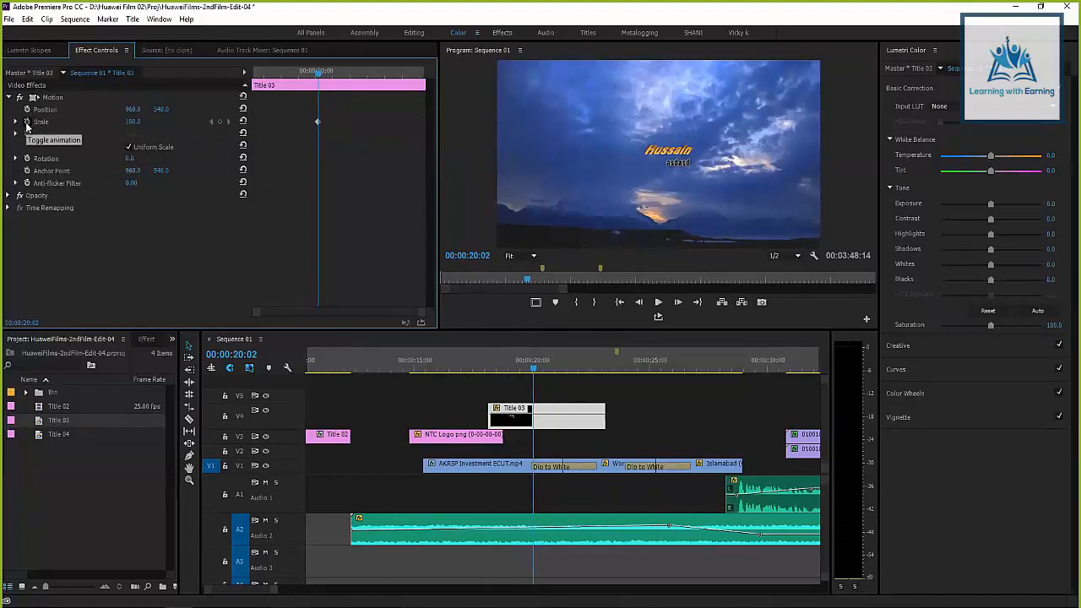
{"action": "left_click", "coordinate": [27, 122]}
{"action": "left_click", "coordinate": [632, 324]}
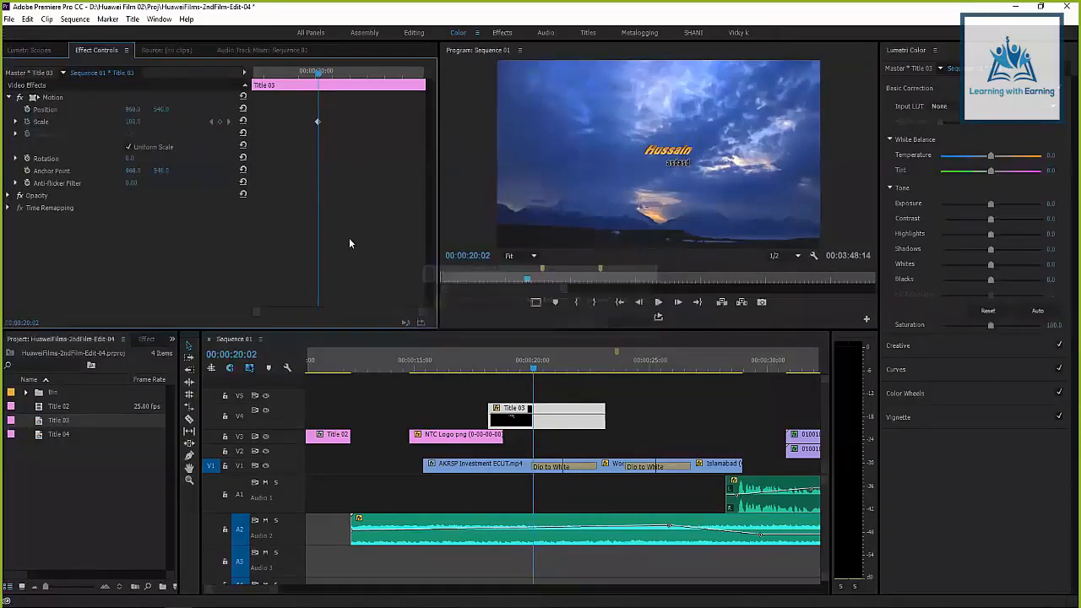
{"action": "left_click", "coordinate": [28, 122]}
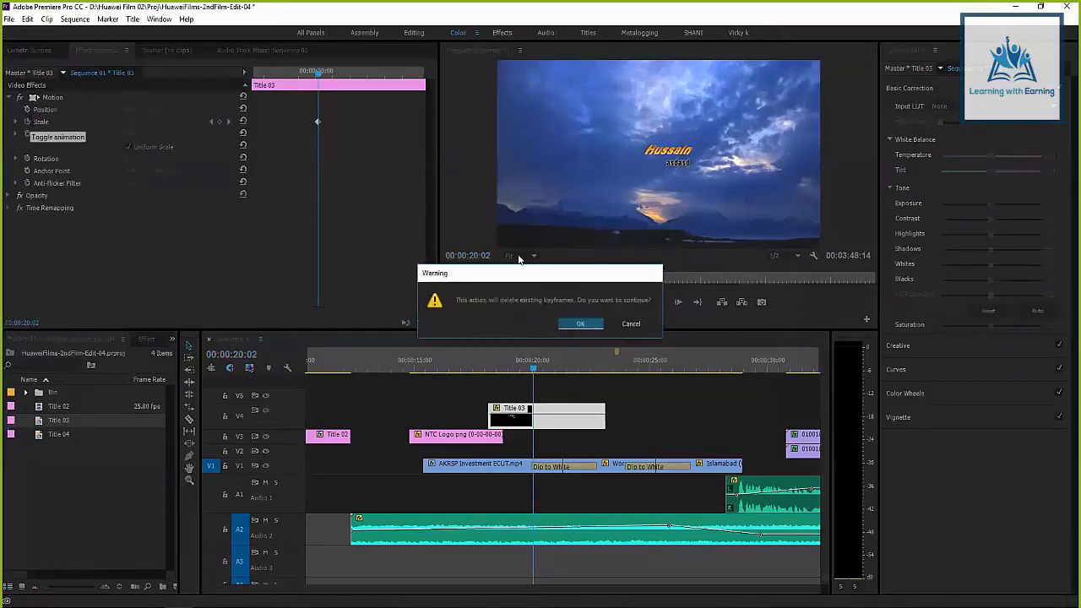
{"action": "left_click", "coordinate": [568, 323]}
Add position keyframes at 00:00:20:02 and at the clip start, 00:00:18:04, setting the starting position to about 947, 567
{"action": "left_click", "coordinate": [26, 111]}
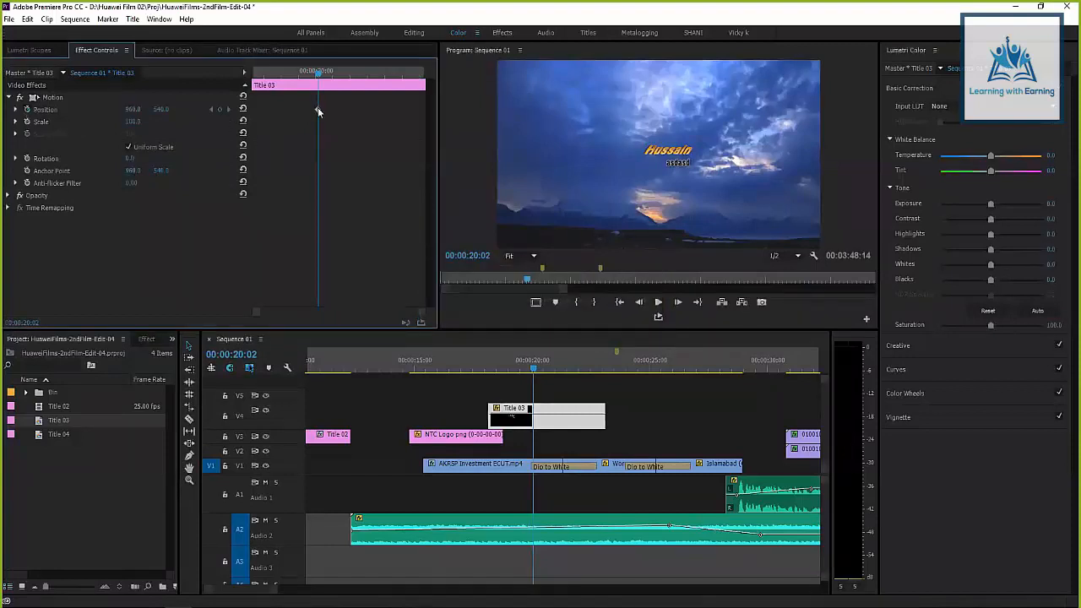
{"action": "left_click_drag", "start_coordinate": [317, 71], "coordinate": [253, 71]}
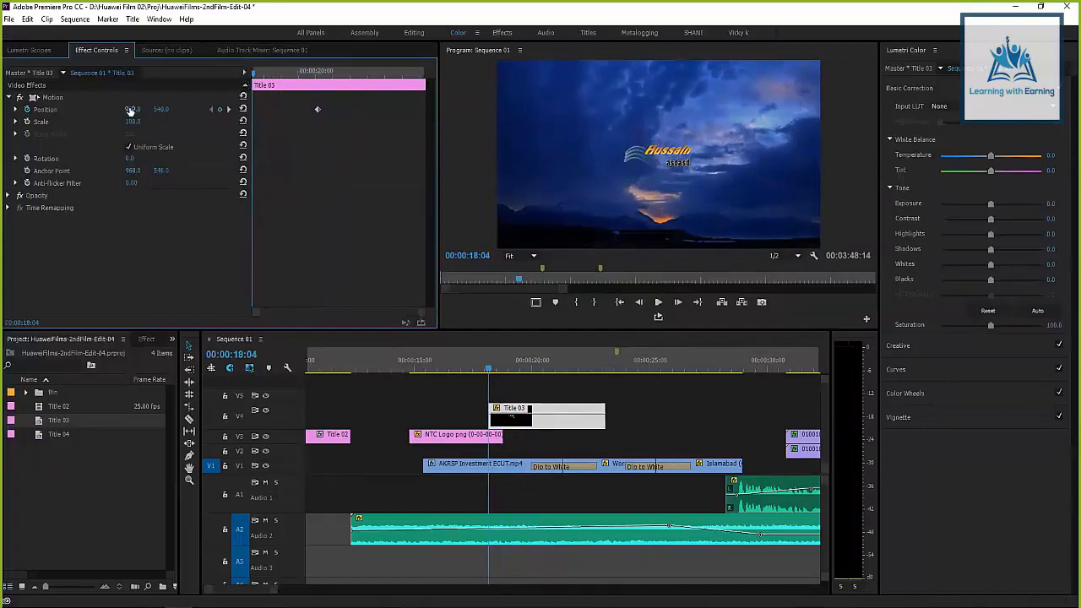
{"action": "left_click", "coordinate": [221, 110]}
{"action": "left_click_drag", "start_coordinate": [131, 109], "coordinate": [175, 110]}
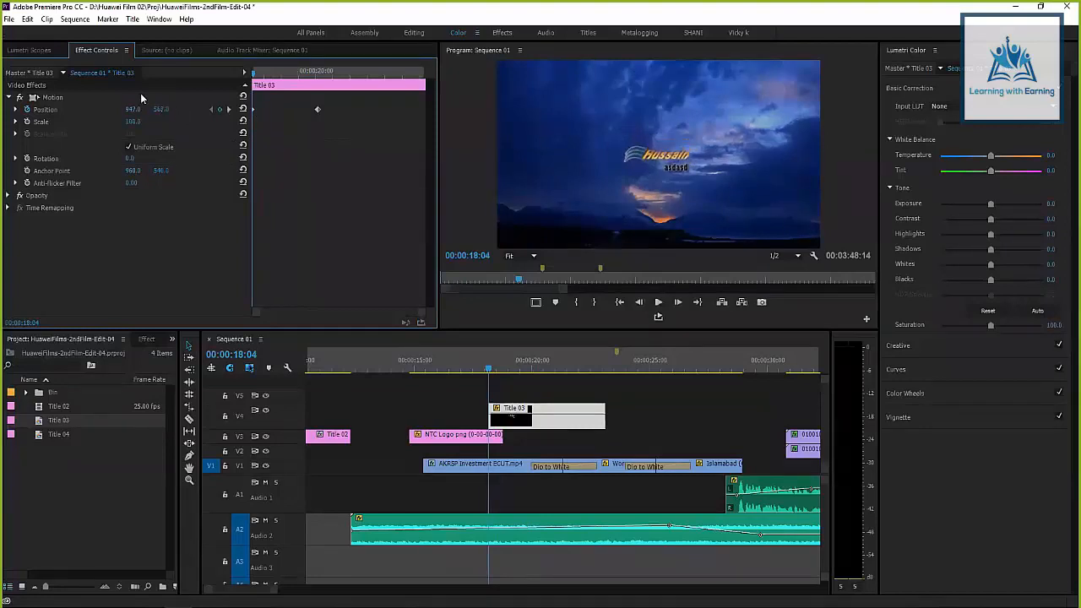
Try moving the title toward the upper-left area of the preview at the starting keyframe, and undo each move
{"action": "left_click", "coordinate": [46, 99]}
{"action": "left_click_drag", "start_coordinate": [657, 159], "coordinate": [630, 102]}
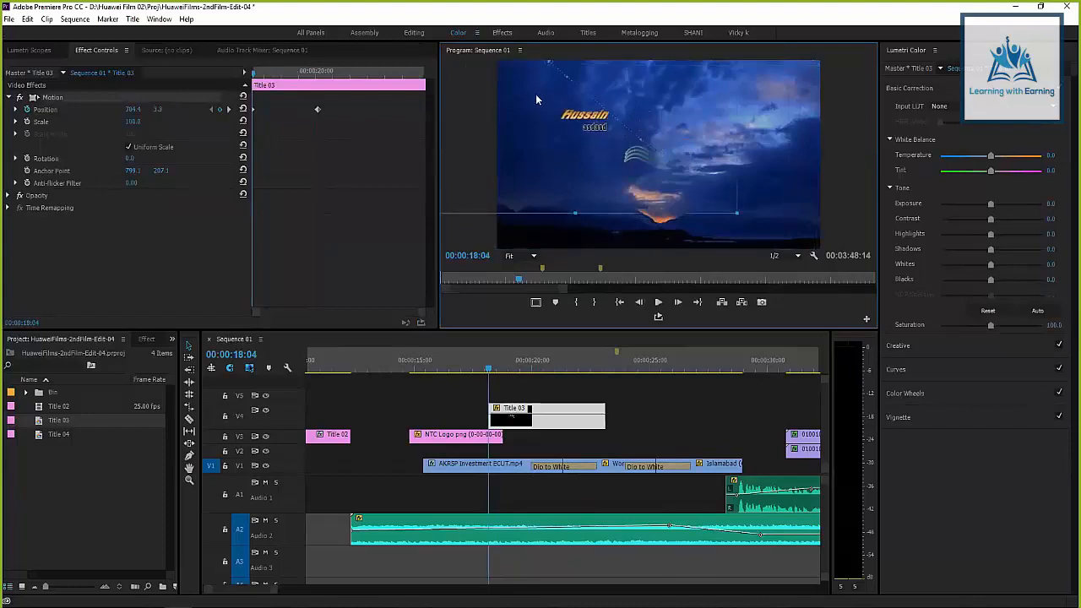
{"action": "key", "text": "ctrl+z"}
{"action": "left_click_drag", "start_coordinate": [670, 155], "coordinate": [598, 102]}
{"action": "key", "text": "ctrl+z"}
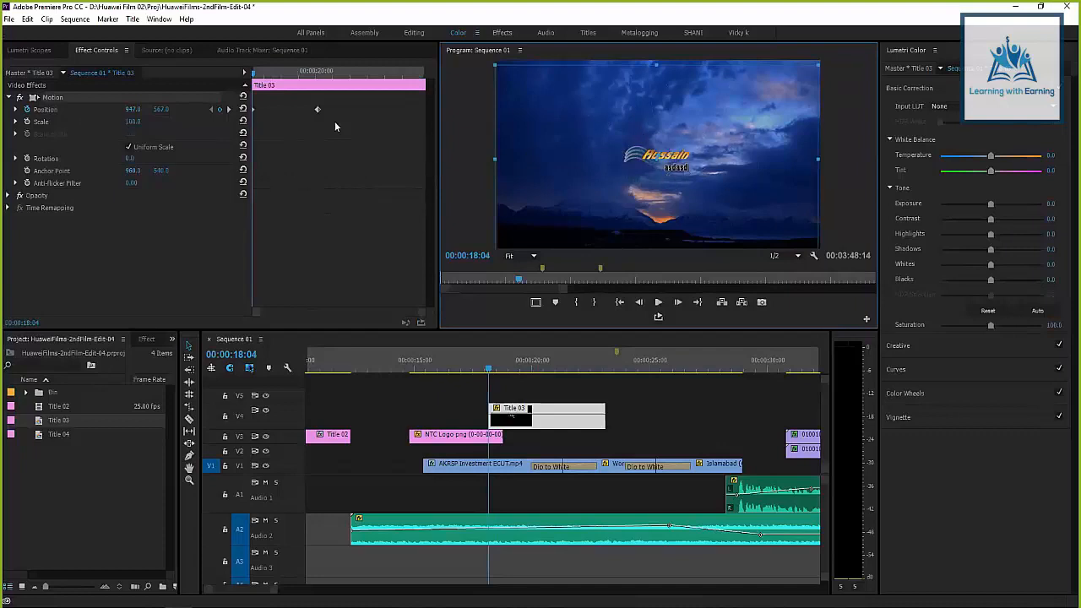
Move the title off the frame's upper-left corner at the clip start, to about -210, -45, and check both position keyframes
{"action": "left_click", "coordinate": [47, 99]}
{"action": "left_click_drag", "start_coordinate": [721, 173], "coordinate": [522, 63]}
{"action": "mouse_move", "coordinate": [287, 72]}
{"action": "left_mouse_down"}
{"action": "mouse_move", "coordinate": [346, 77]}
{"action": "mouse_move", "coordinate": [315, 87]}
{"action": "mouse_move", "coordinate": [323, 72]}
{"action": "mouse_move", "coordinate": [306, 75]}
{"action": "left_mouse_up"}
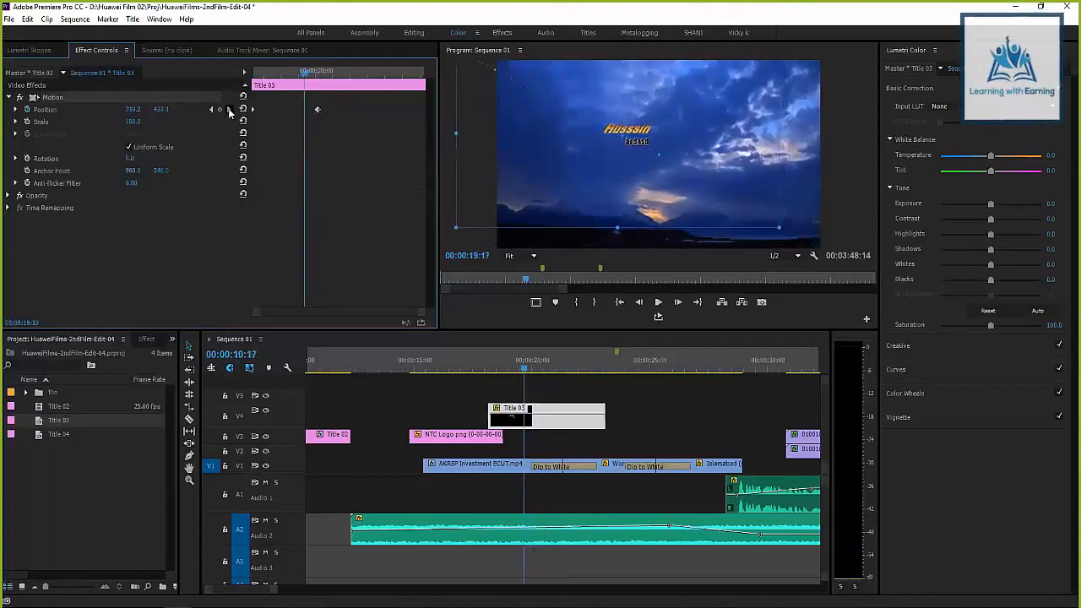
{"action": "left_click", "coordinate": [229, 110]}
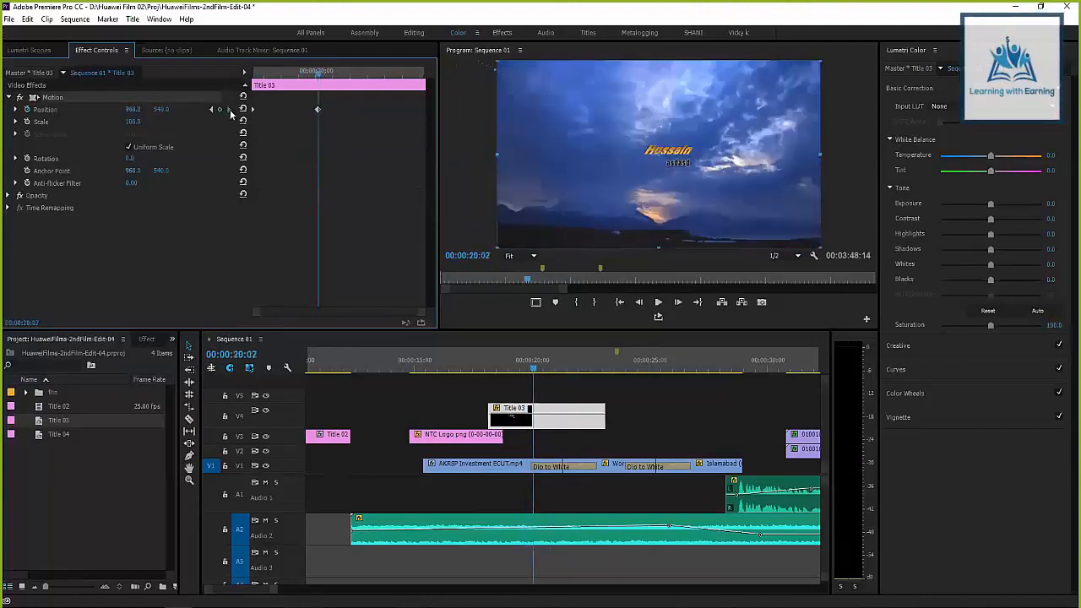
{"action": "left_click", "coordinate": [210, 110]}
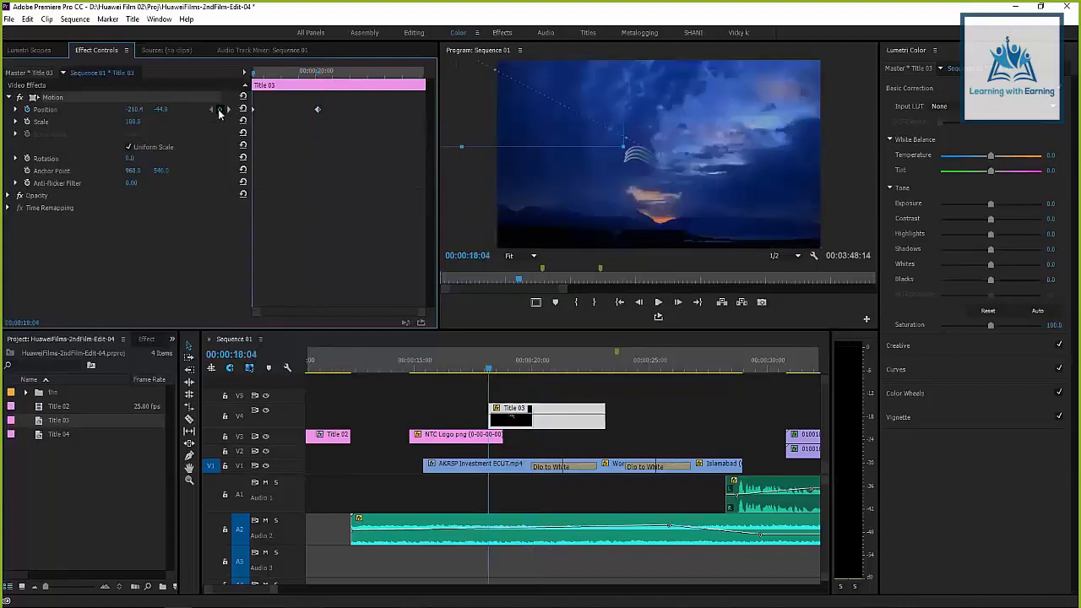
{"action": "left_click", "coordinate": [229, 110]}
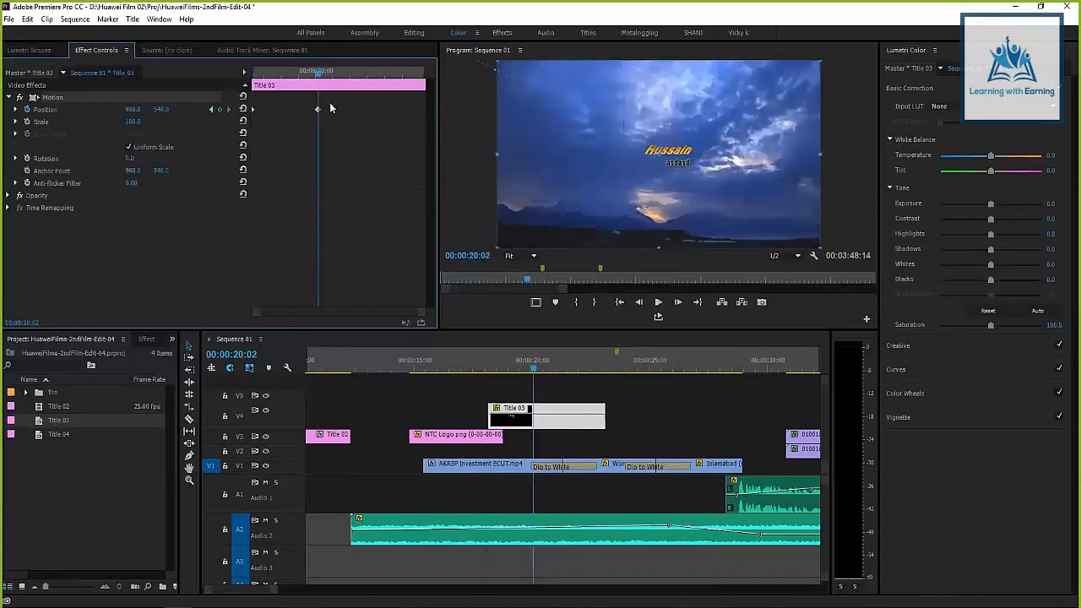
Try shifting the second position keyframe slightly earlier, and undo the move
{"action": "left_click_drag", "start_coordinate": [319, 108], "coordinate": [309, 109]}
{"action": "key", "text": "ctrl+z"}
{"action": "mouse_move", "coordinate": [317, 82]}
{"action": "left_mouse_down"}
{"action": "mouse_move", "coordinate": [285, 82]}
{"action": "mouse_move", "coordinate": [347, 74]}
{"action": "mouse_move", "coordinate": [319, 81]}
{"action": "left_mouse_up"}
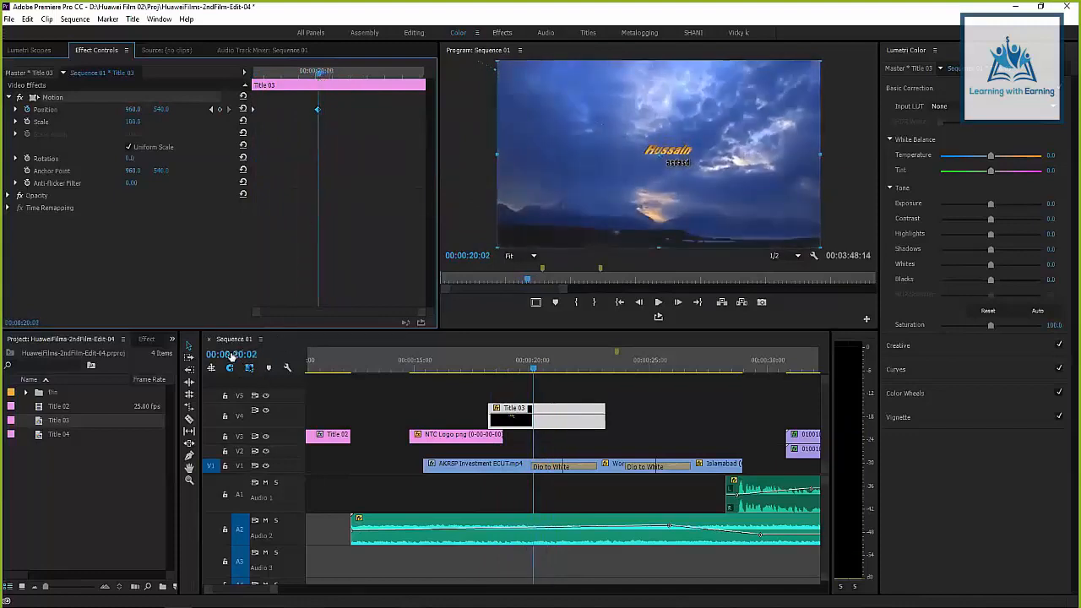
Hold the position with a keyframe at 00:00:21:00, and at 00:00:22:19 move the title off the frame's lower-right corner, to about 2014, 1100
{"action": "left_click_drag", "start_coordinate": [317, 76], "coordinate": [349, 65]}
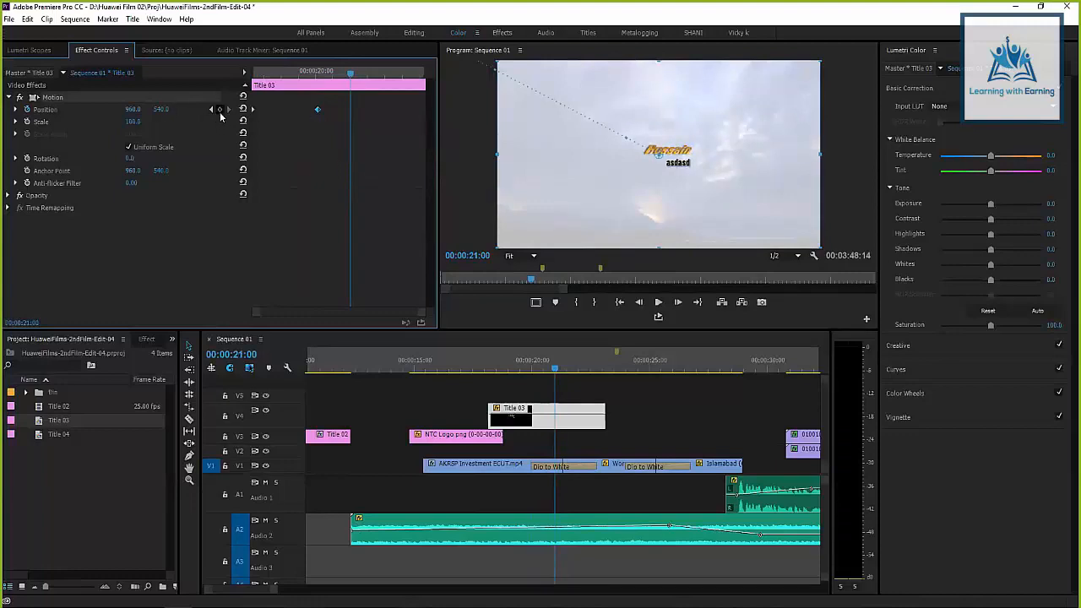
{"action": "left_click_drag", "start_coordinate": [268, 75], "coordinate": [332, 88]}
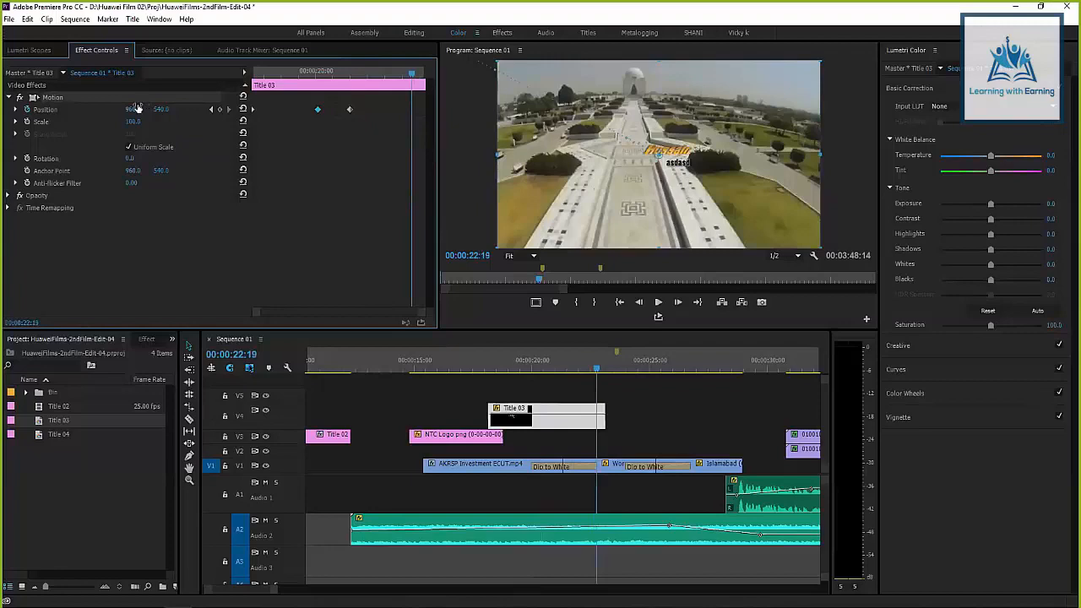
{"action": "left_click_drag", "start_coordinate": [134, 110], "coordinate": [571, 109]}
{"action": "mouse_move", "coordinate": [158, 112]}
{"action": "left_mouse_down"}
{"action": "mouse_move", "coordinate": [133, 111]}
{"action": "mouse_move", "coordinate": [165, 110]}
{"action": "left_mouse_up"}
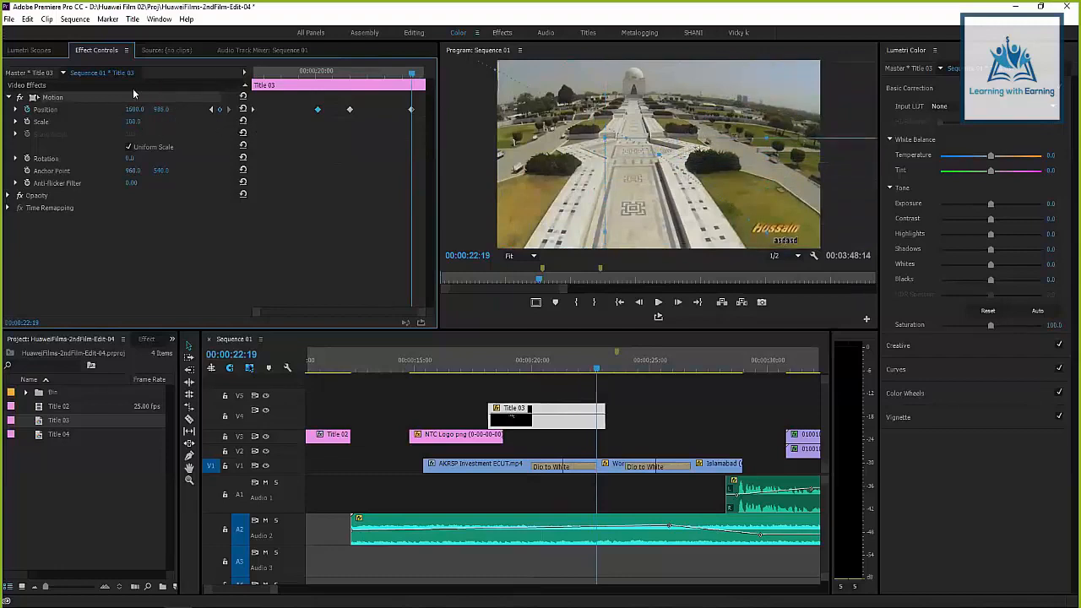
{"action": "left_click_drag", "start_coordinate": [683, 221], "coordinate": [740, 224]}
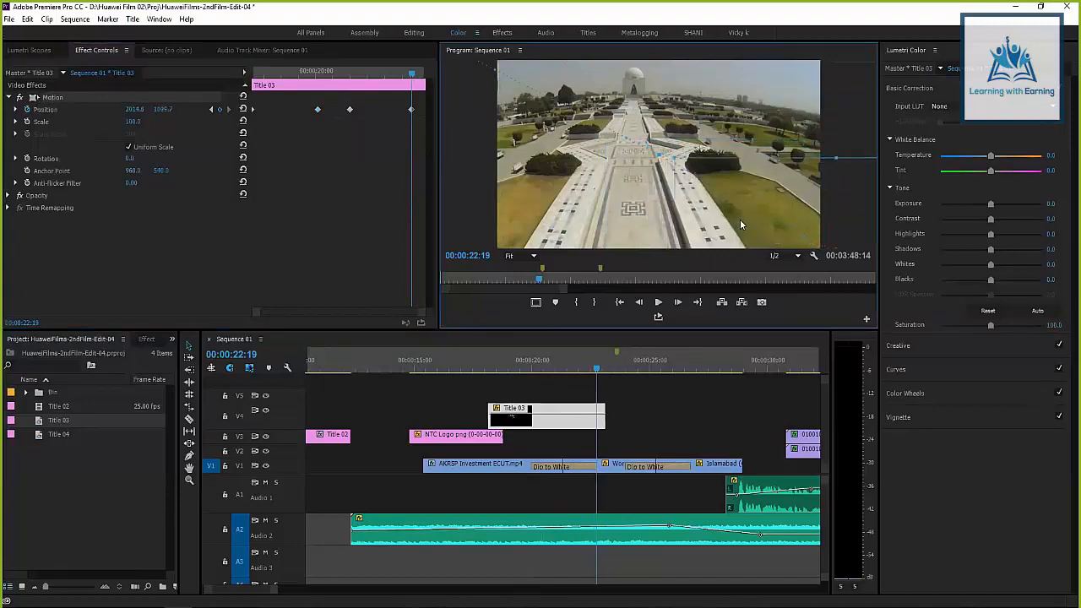
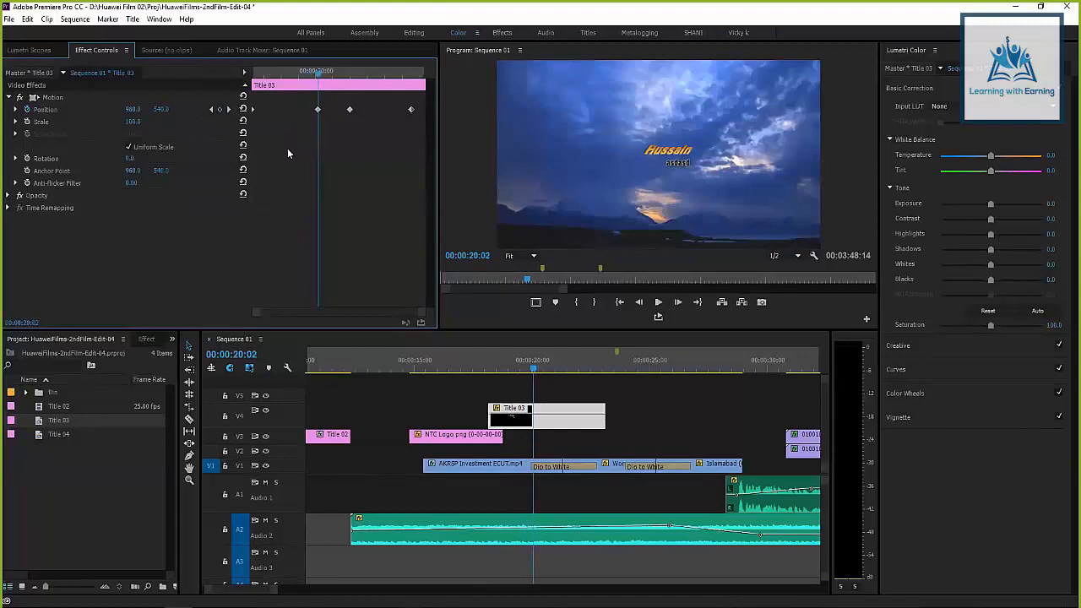
Step through the middle position keyframes, return to the clip start, and turn on keyframing for the title's scale there
{"action": "left_click", "coordinate": [229, 111]}
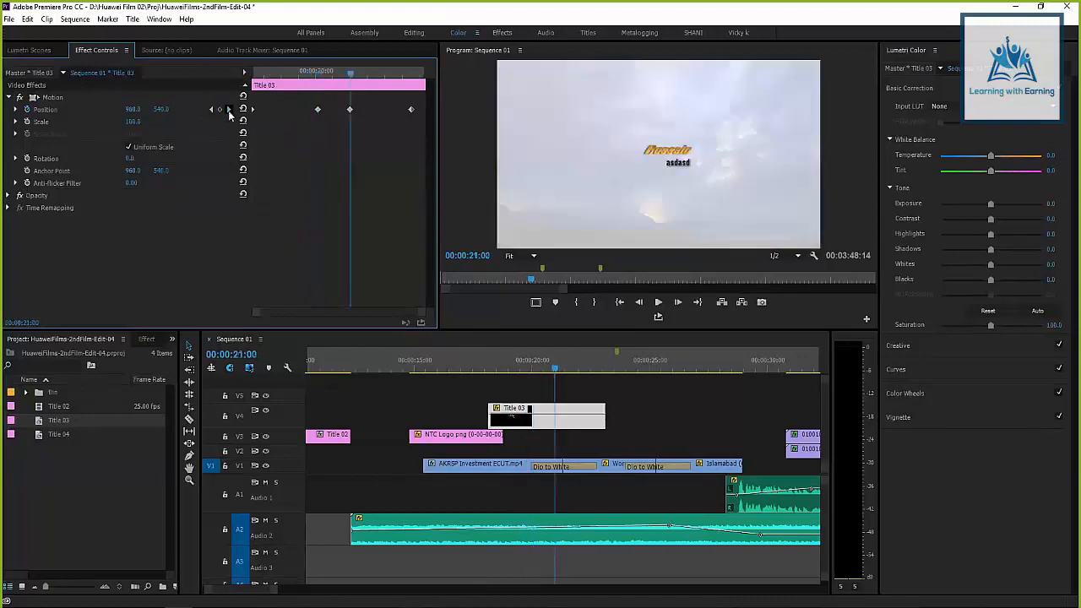
{"action": "left_click", "coordinate": [212, 110]}
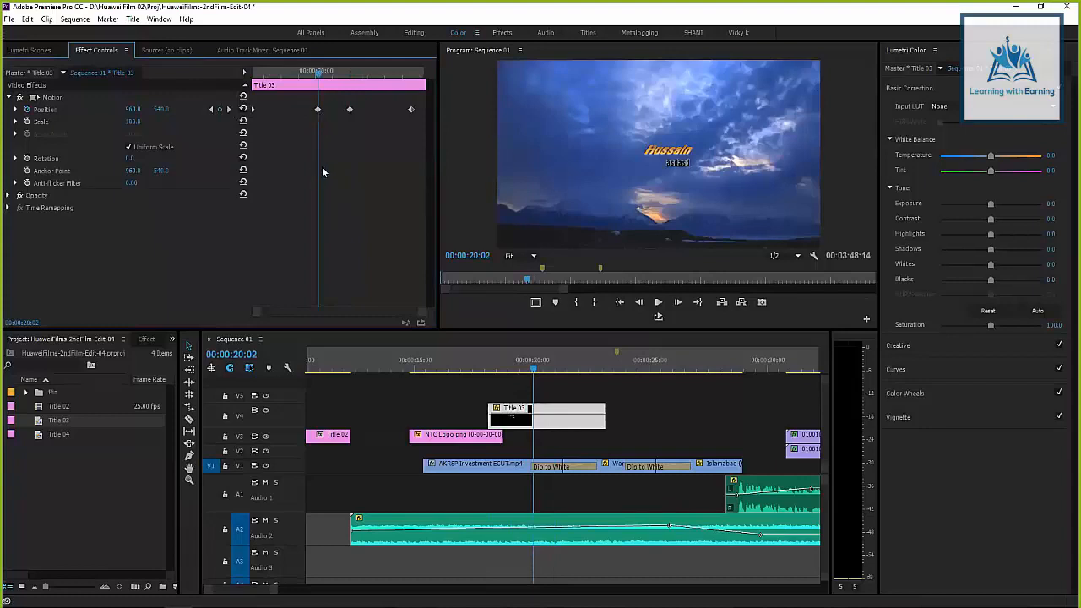
{"action": "left_click", "coordinate": [254, 73]}
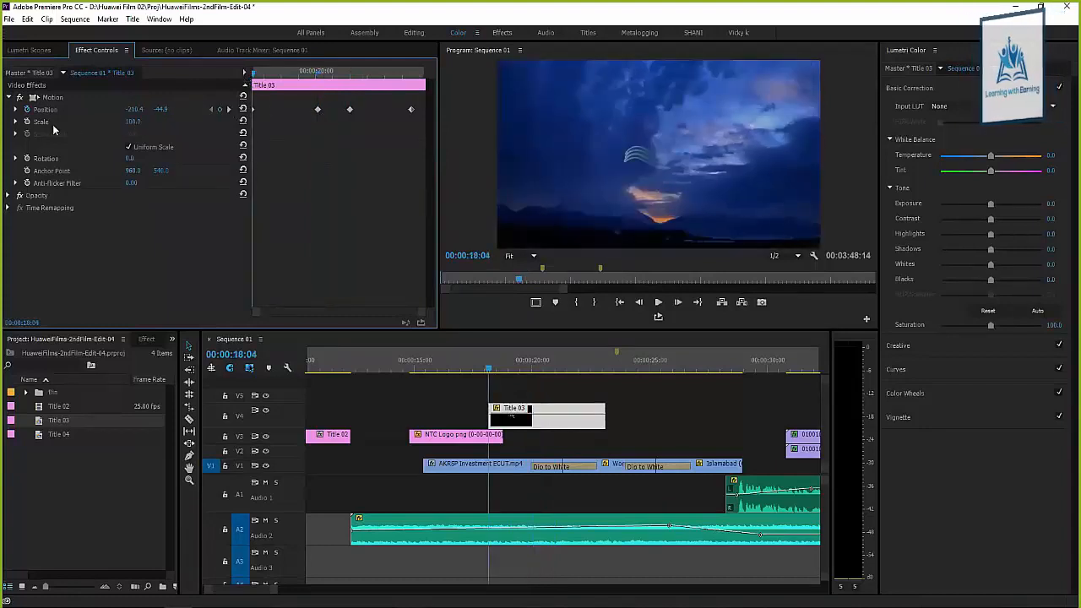
{"action": "left_click", "coordinate": [27, 123]}
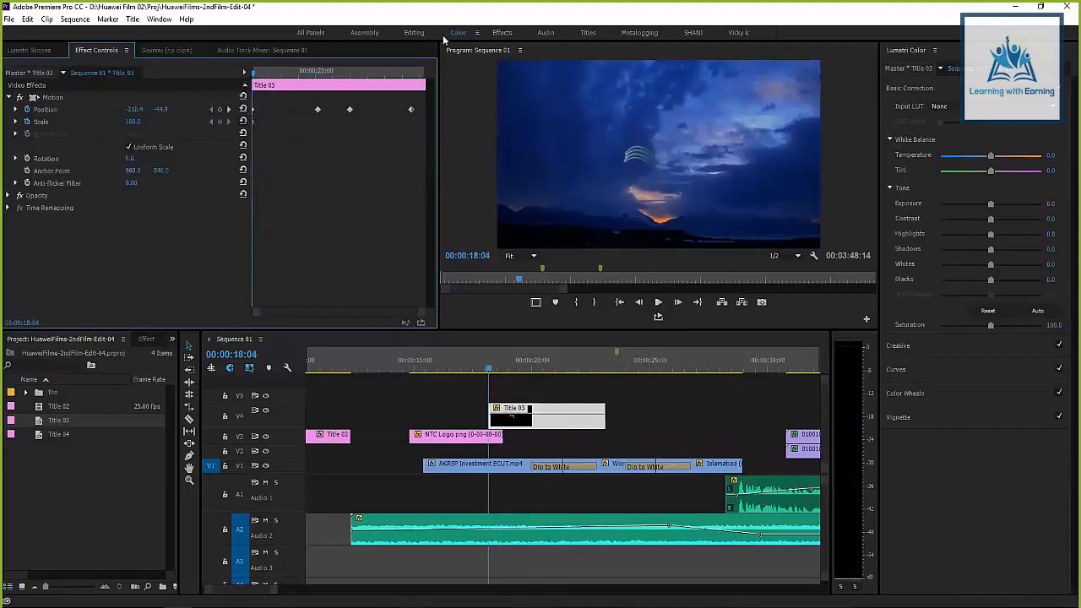
Add a scale keyframe at 00:00:20:02, aligned with the second position keyframe, and set the scale to 200
{"action": "left_click", "coordinate": [319, 71]}
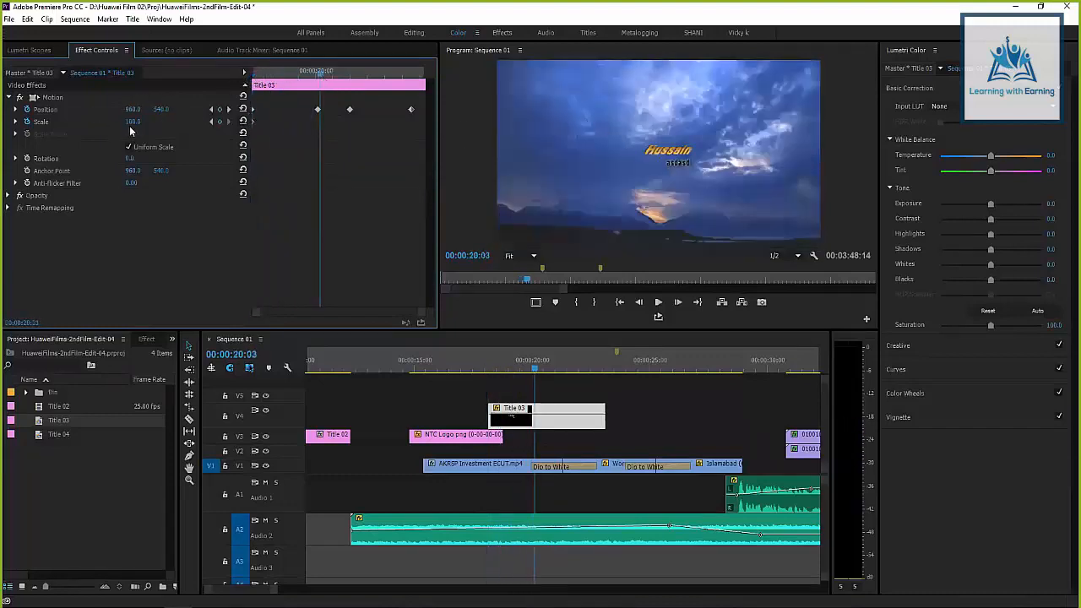
{"action": "left_click_drag", "start_coordinate": [320, 72], "coordinate": [313, 73]}
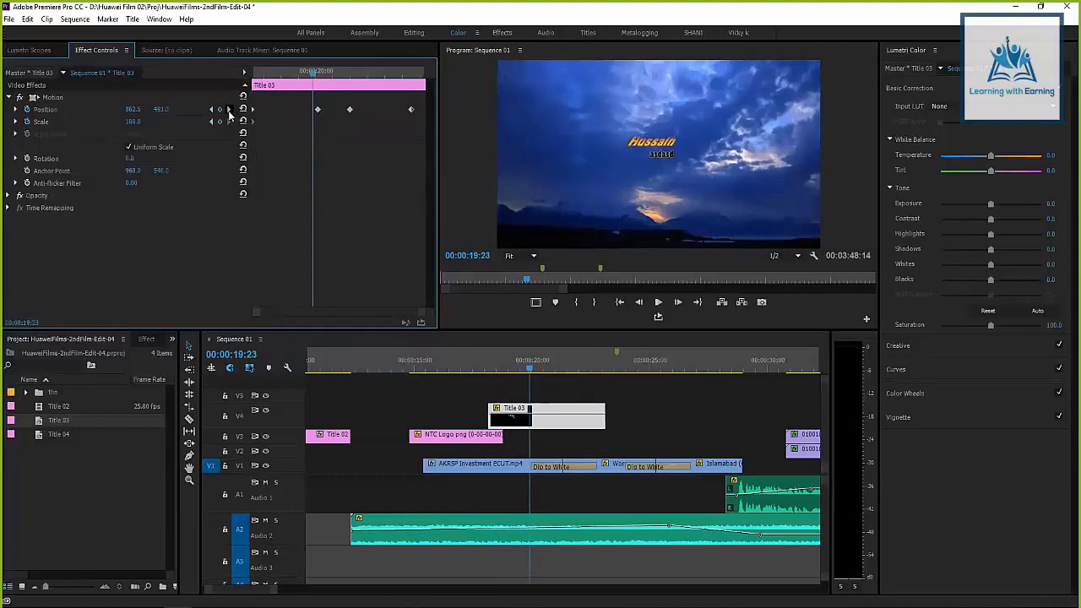
{"action": "left_click", "coordinate": [229, 110]}
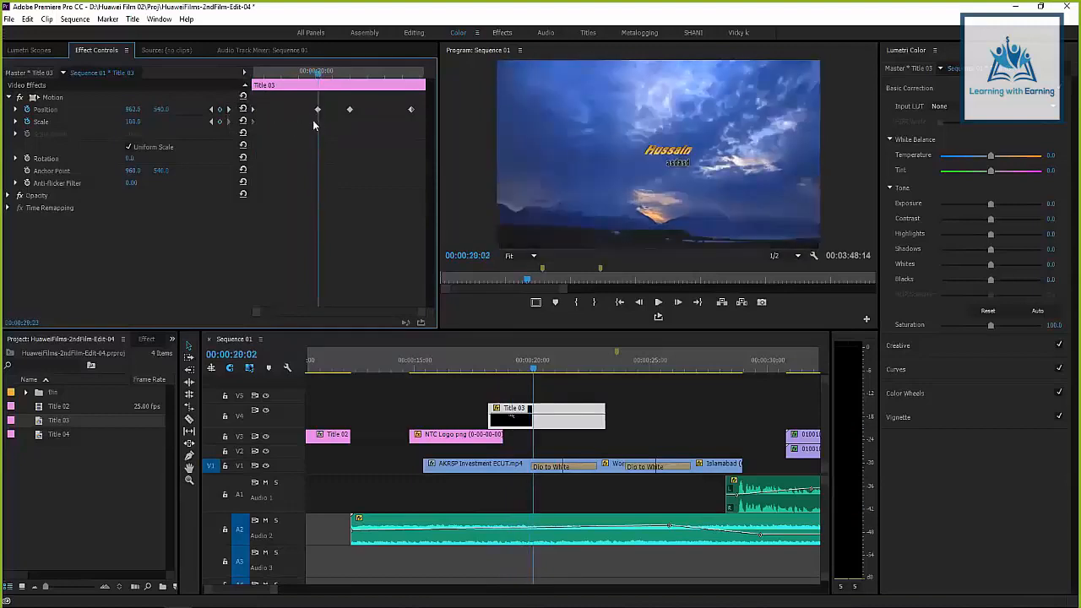
{"action": "left_click", "coordinate": [220, 123]}
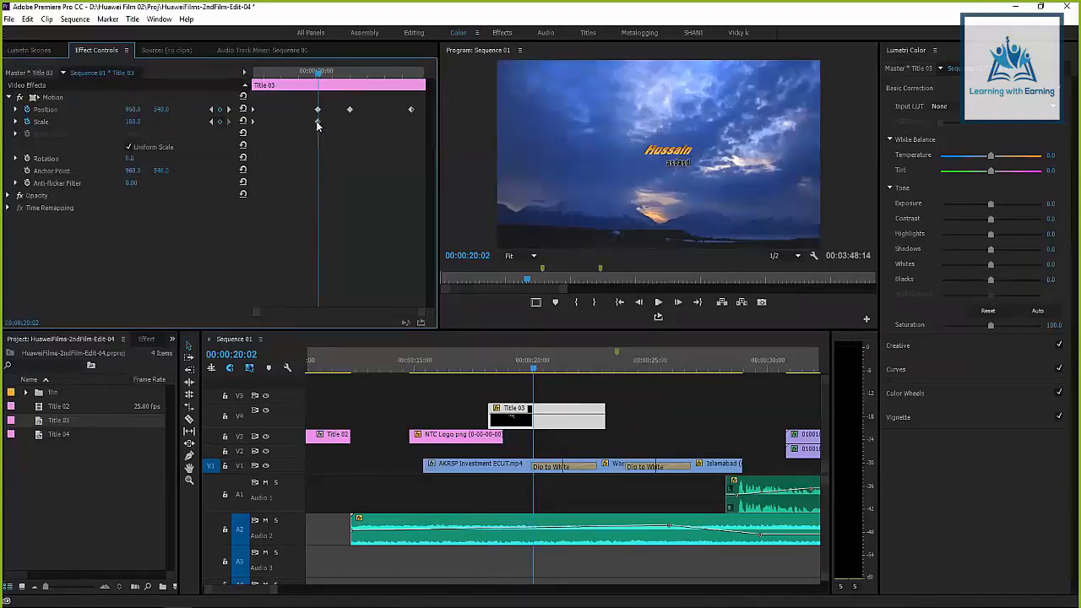
{"action": "left_click_drag", "start_coordinate": [132, 121], "coordinate": [99, 136]}
{"action": "left_click", "coordinate": [134, 122]}
{"action": "type", "text": "200"}
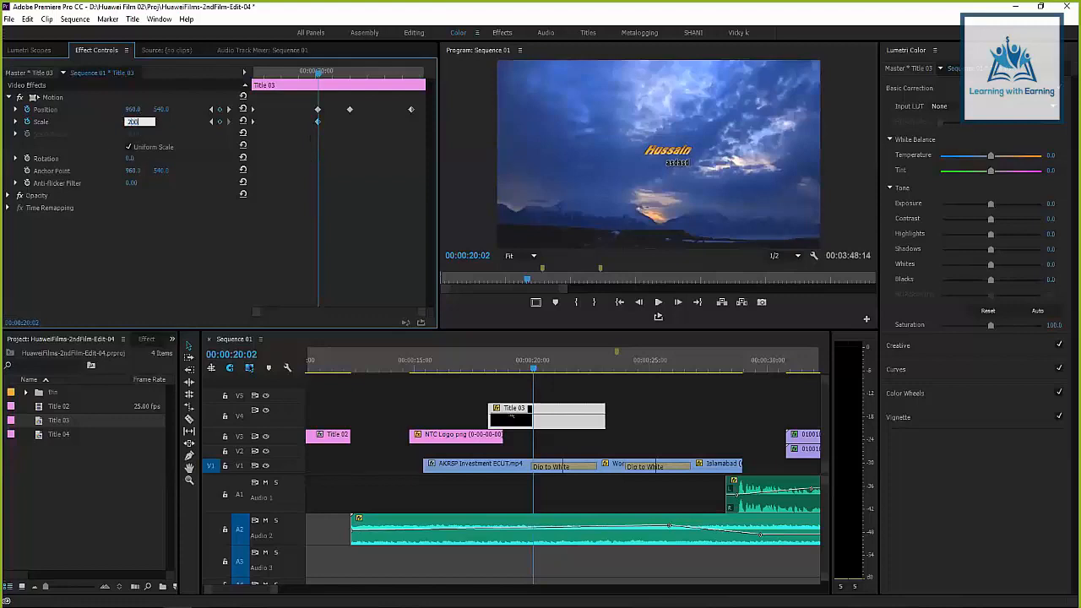
{"action": "key", "text": "Return"}
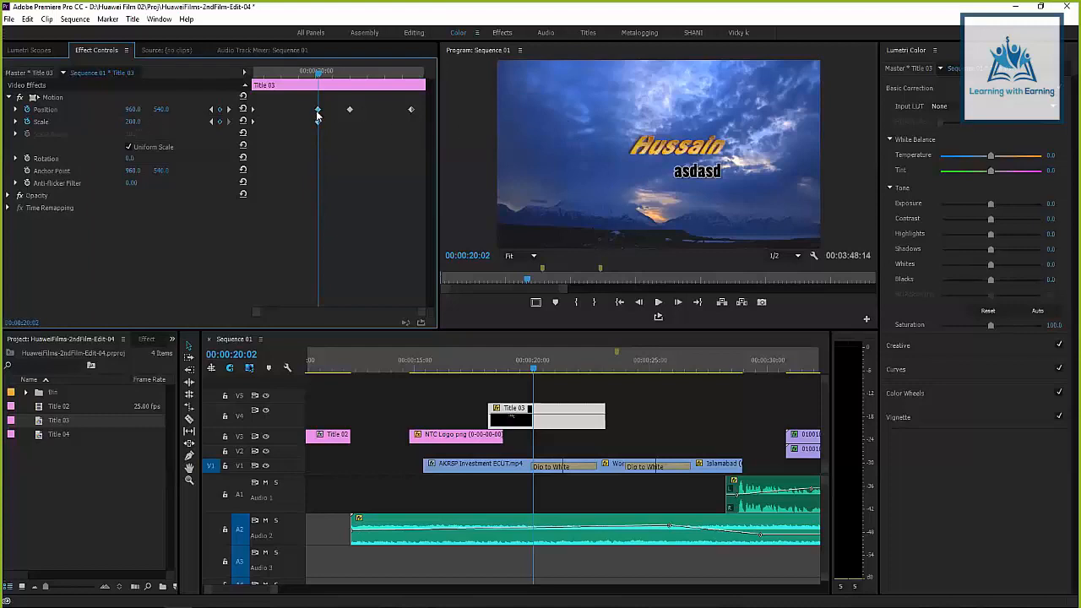
Move the enlarged title slightly left in the preview at 00:00:20:02, to a position of about 823, 533
{"action": "left_click", "coordinate": [672, 158]}
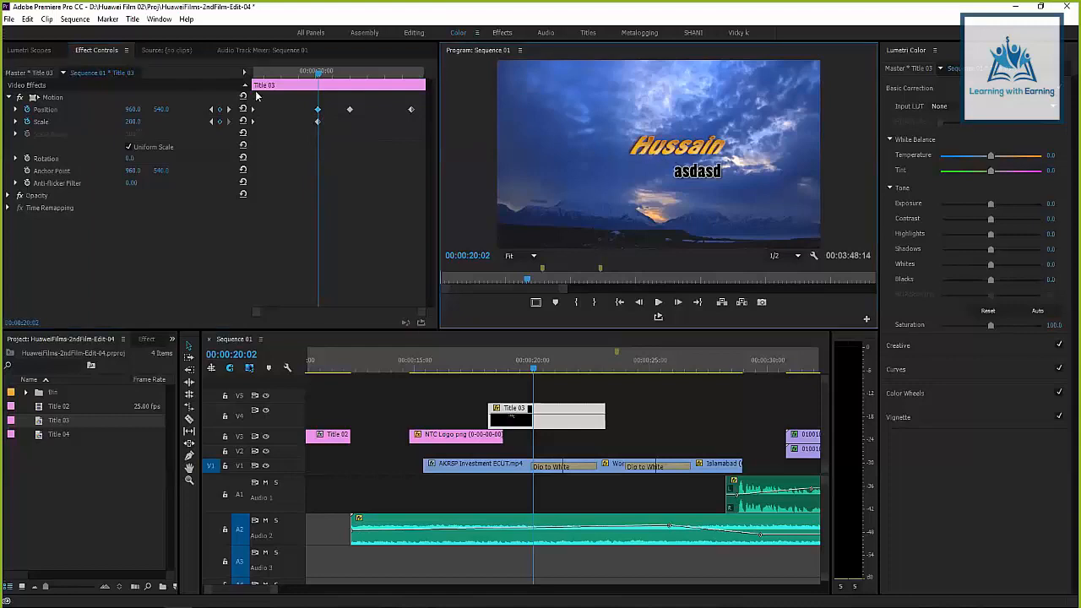
{"action": "left_click", "coordinate": [281, 118]}
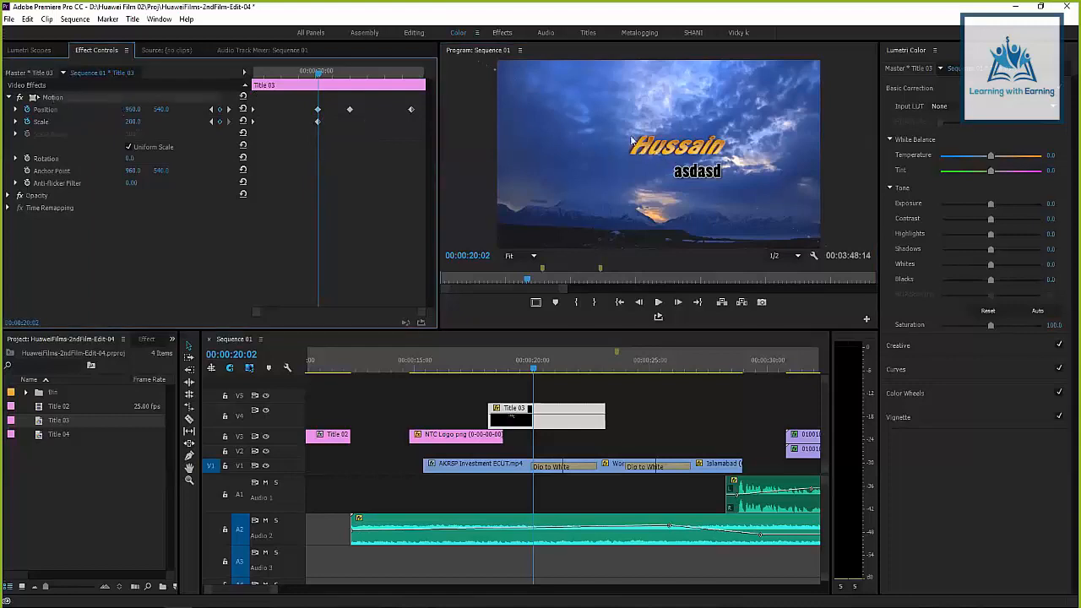
{"action": "left_click_drag", "start_coordinate": [712, 145], "coordinate": [687, 146]}
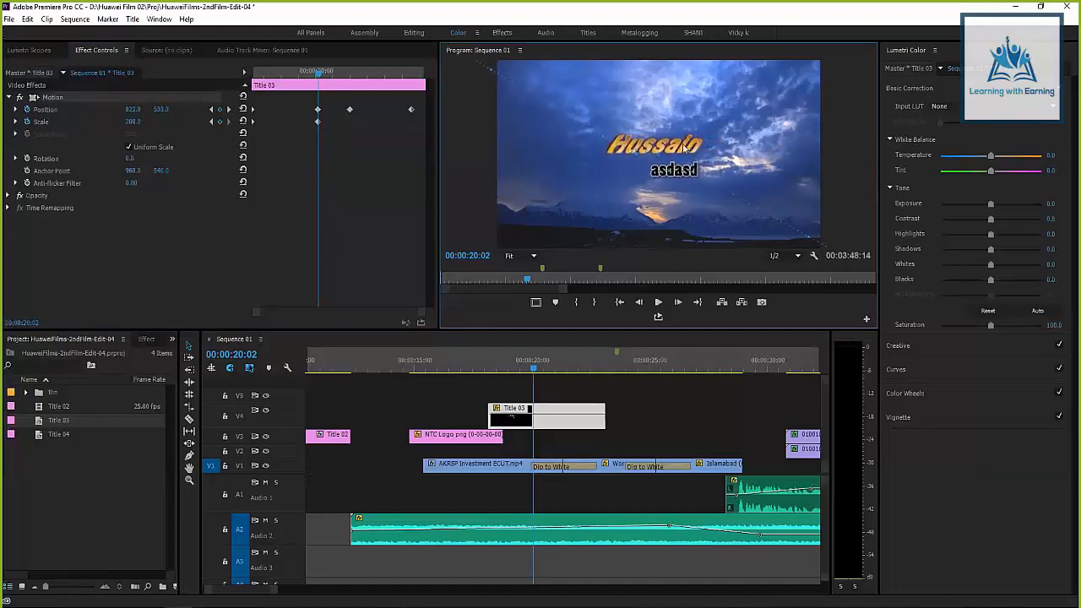
Toggle the safe margins in the program preview and leave them switched on
{"action": "left_click", "coordinate": [535, 303]}
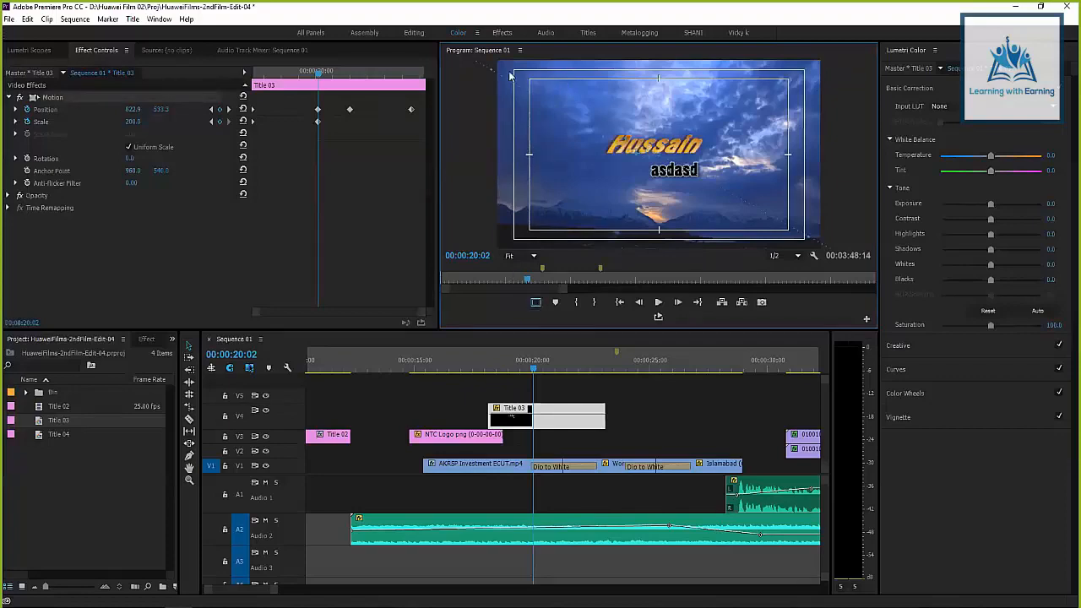
{"action": "left_click", "coordinate": [535, 302]}
{"action": "left_click", "coordinate": [535, 301]}
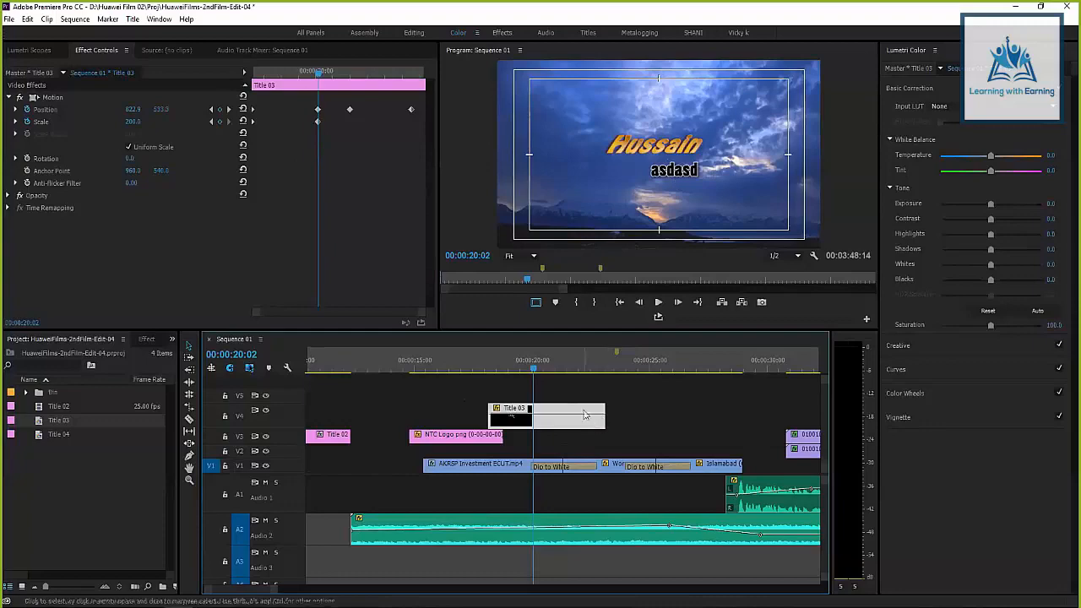
Reselect the Title 03 clip and scrub through its position and scale animation to 00:00:20:23
{"action": "left_click", "coordinate": [507, 531]}
{"action": "left_click", "coordinate": [555, 368]}
{"action": "left_click_drag", "start_coordinate": [556, 369], "coordinate": [508, 368]}
{"action": "left_click", "coordinate": [511, 418]}
{"action": "left_click_drag", "start_coordinate": [282, 73], "coordinate": [347, 73]}
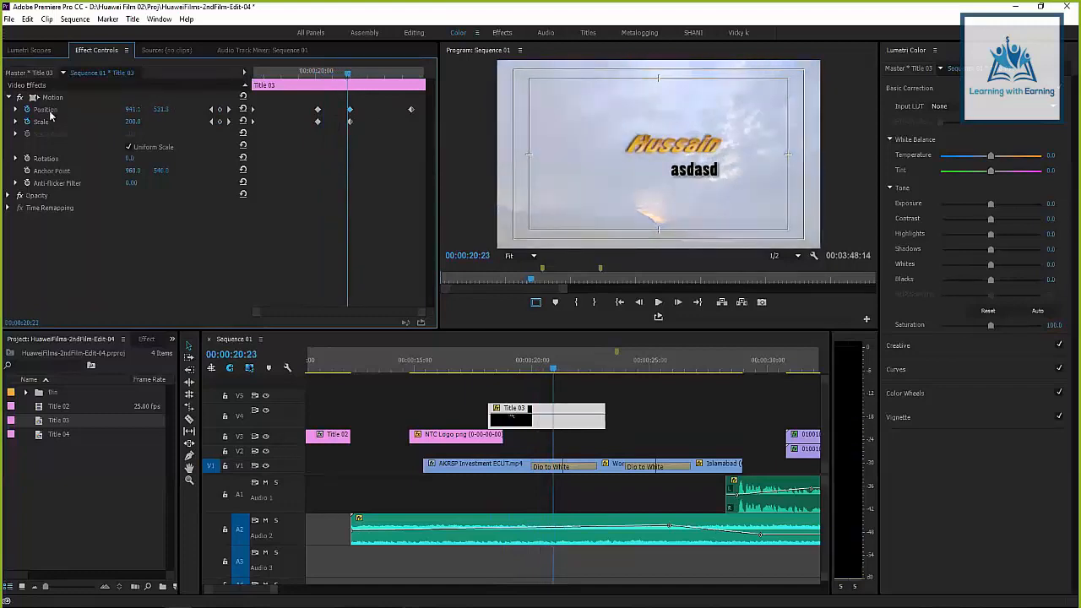
Select the Motion effect to display the title's motion path in the preview at 00:00:20:20
{"action": "left_click", "coordinate": [54, 98]}
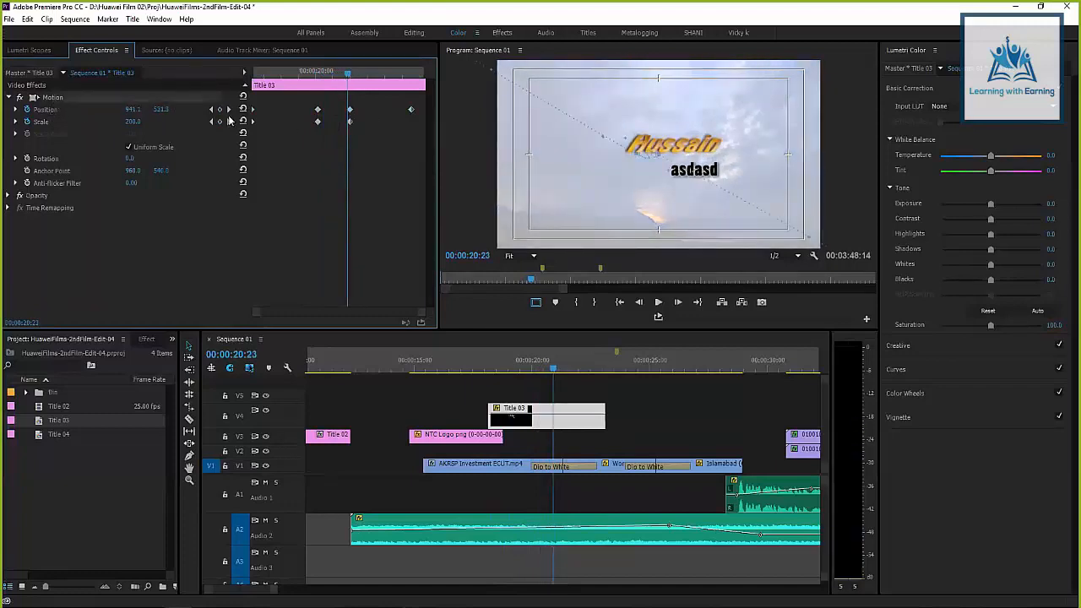
{"action": "left_click_drag", "start_coordinate": [347, 73], "coordinate": [343, 74]}
{"action": "left_click", "coordinate": [35, 98]}
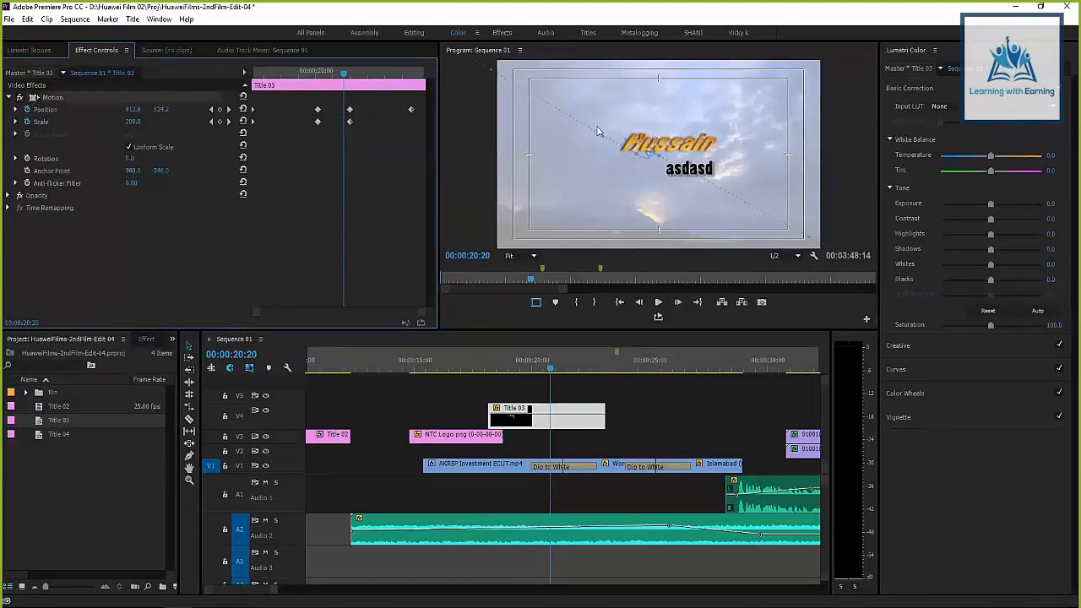
Shift the title's anchor point to about 1013, 519 with the playhead at 00:00:19:11
{"action": "left_click_drag", "start_coordinate": [323, 75], "coordinate": [295, 75]}
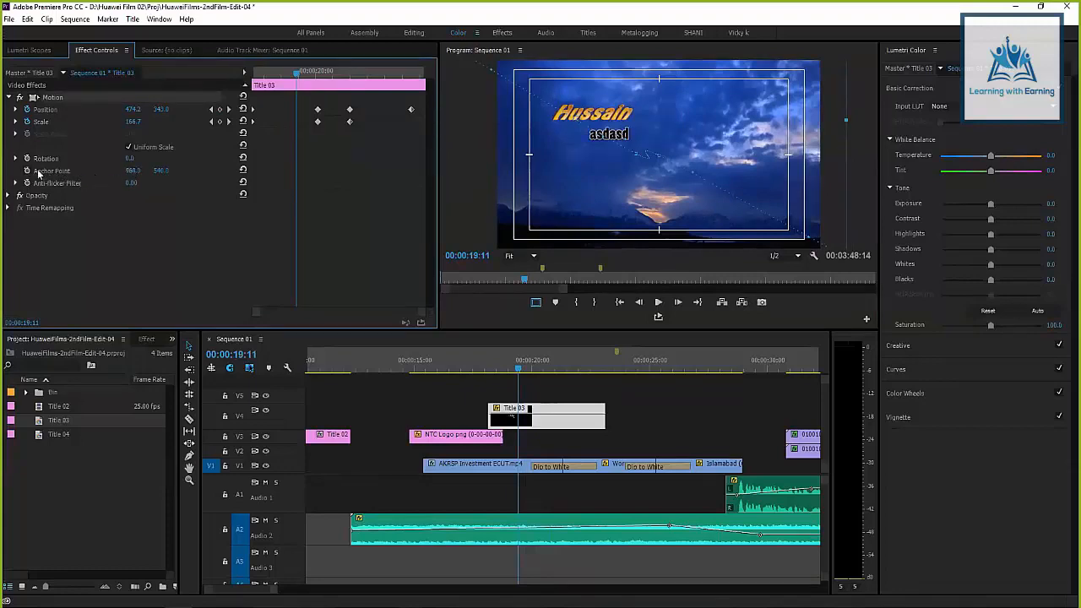
{"action": "left_click_drag", "start_coordinate": [165, 174], "coordinate": [147, 174]}
{"action": "left_click_drag", "start_coordinate": [137, 171], "coordinate": [183, 171]}
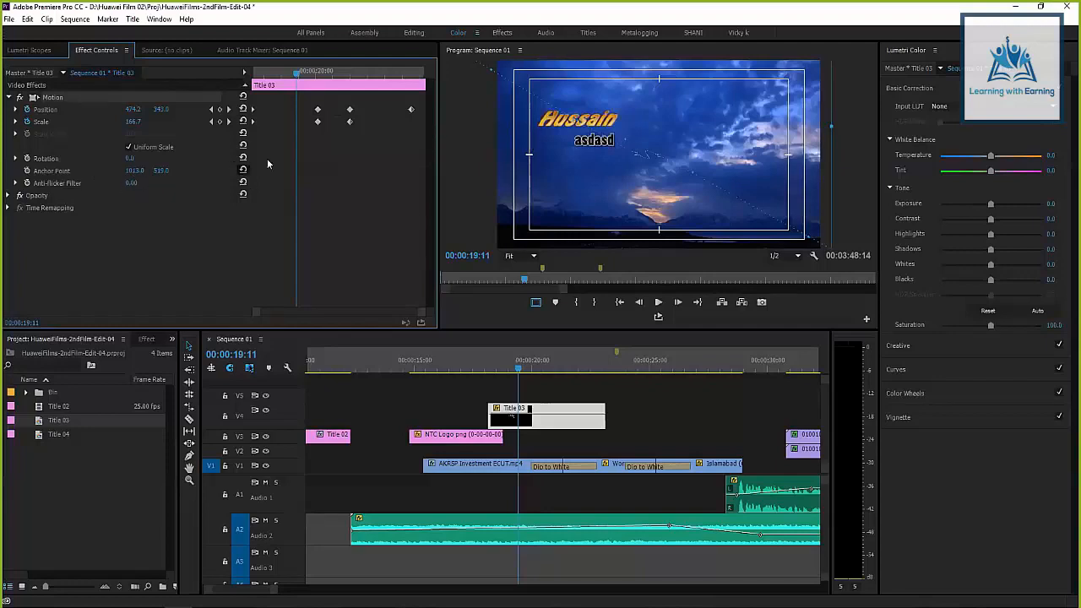
Reshape the title's motion path near the frame centre and keyframe a position of about 1583, 771 at 00:00:21:24
{"action": "left_click_drag", "start_coordinate": [296, 71], "coordinate": [387, 78]}
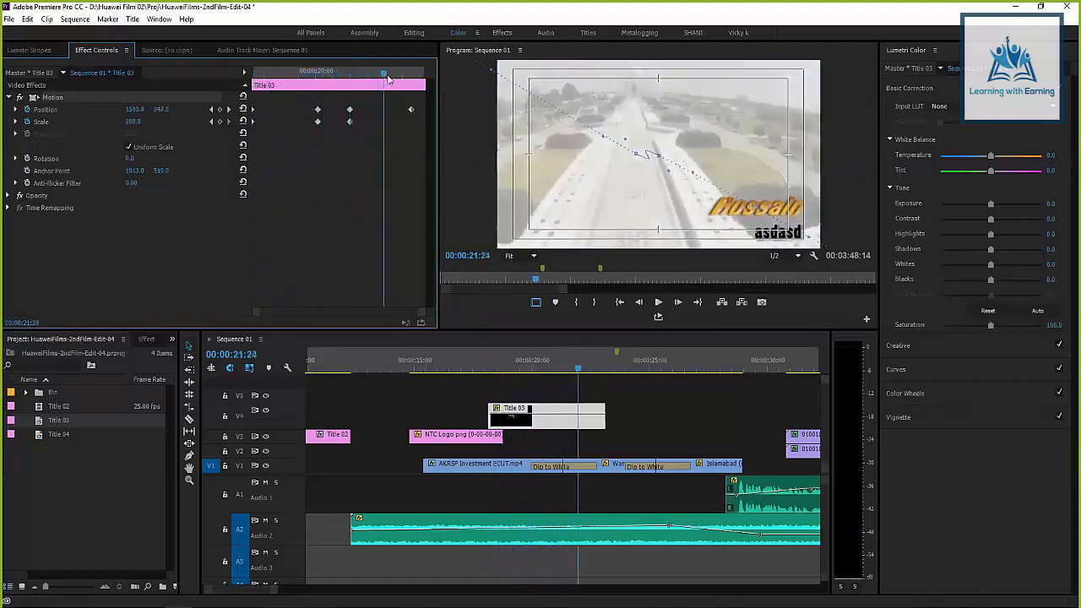
{"action": "left_click", "coordinate": [664, 157]}
{"action": "left_click_drag", "start_coordinate": [664, 157], "coordinate": [639, 156]}
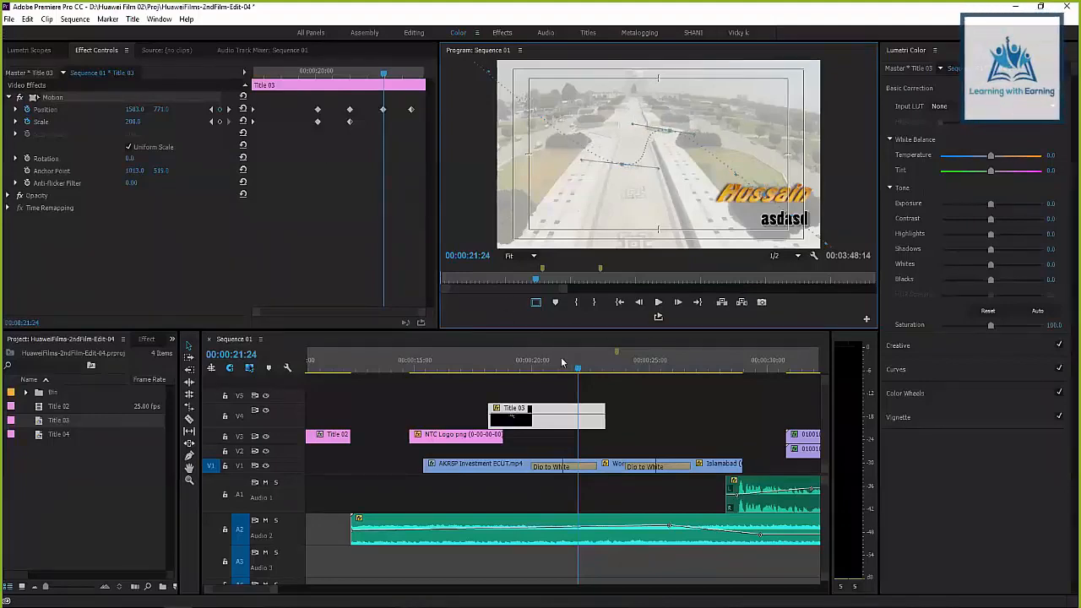
Scrub from 00:00:18:15 to 00:00:22:00 to review the reshaped title movement, and deselect the Motion effect
{"action": "left_click", "coordinate": [499, 368]}
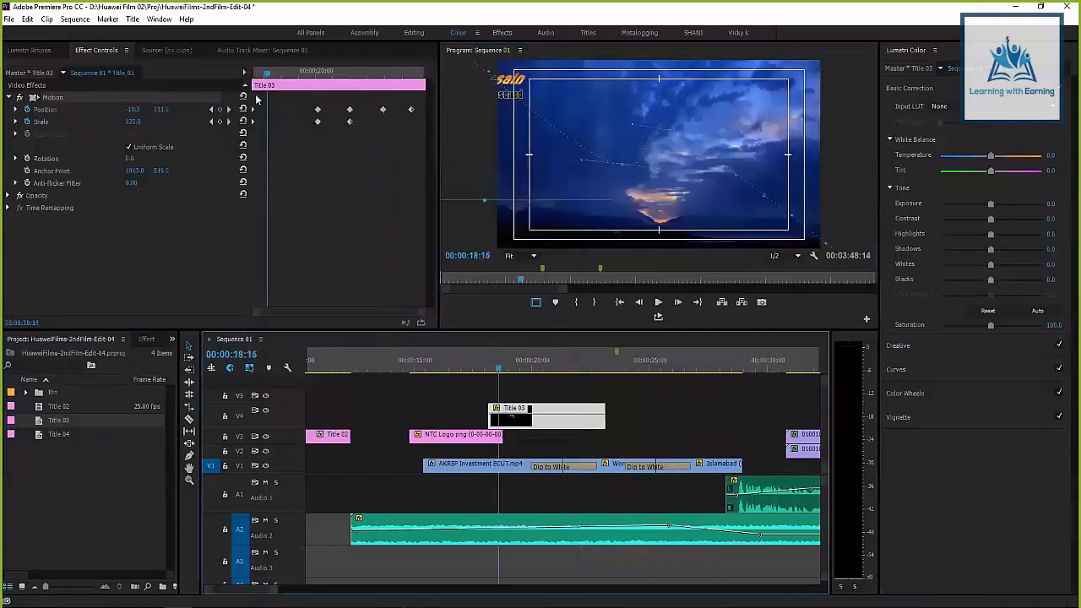
{"action": "left_click_drag", "start_coordinate": [499, 368], "coordinate": [579, 368]}
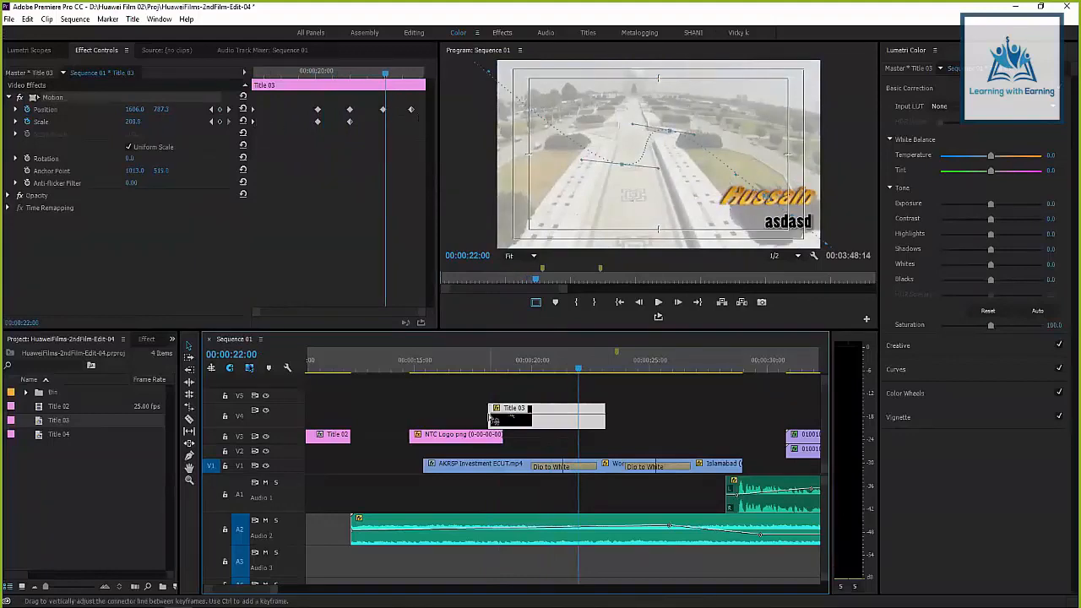
{"action": "left_click", "coordinate": [363, 151]}
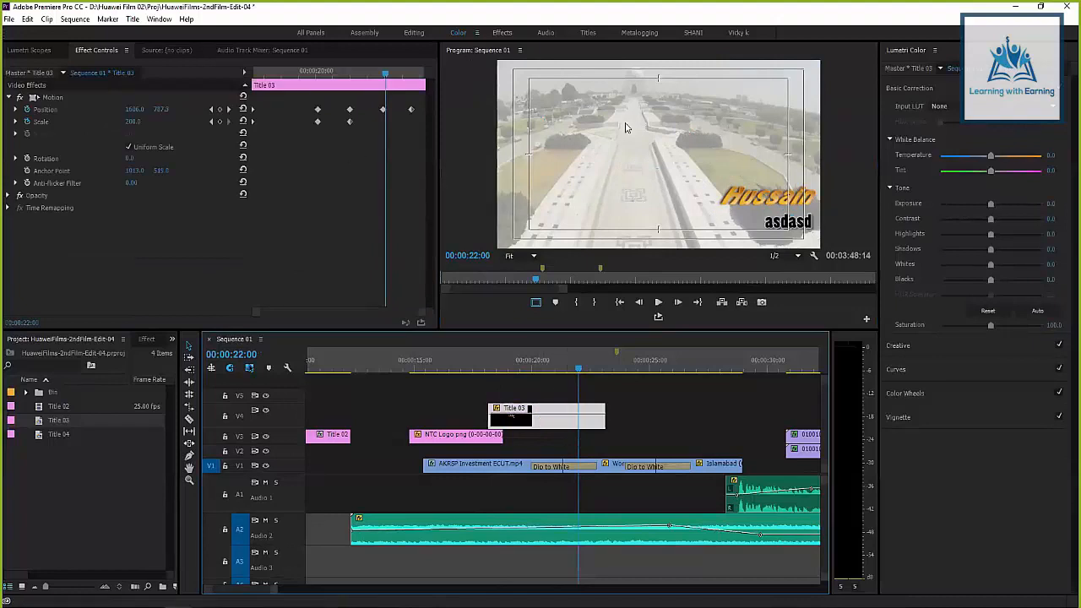
Try to shift the title's anchor point and reshape its motion path around 00:00:20:24
{"action": "left_click_drag", "start_coordinate": [532, 365], "coordinate": [556, 348]}
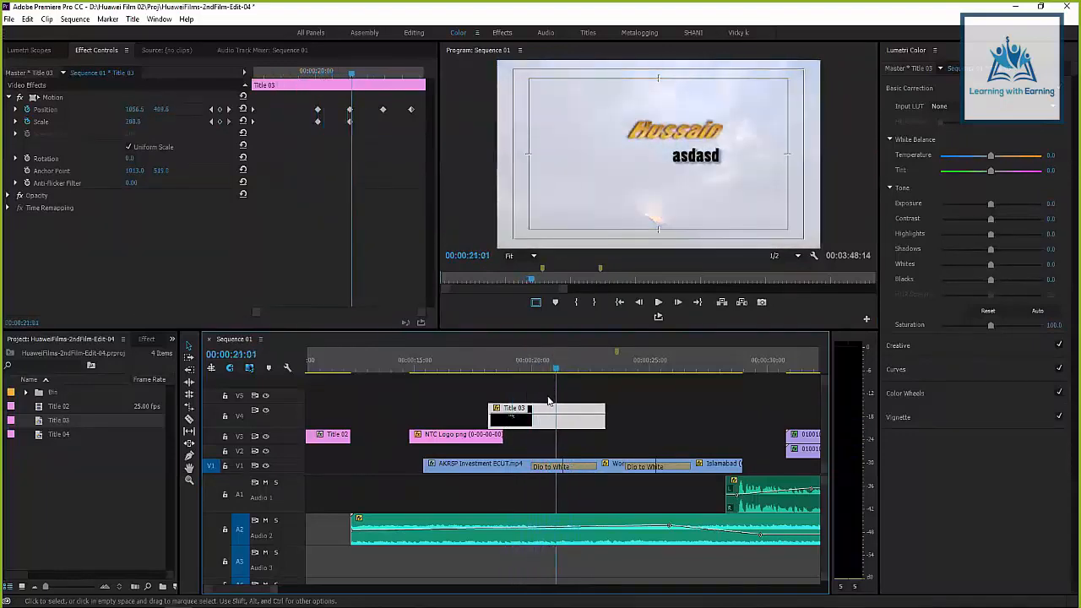
{"action": "left_click", "coordinate": [42, 99]}
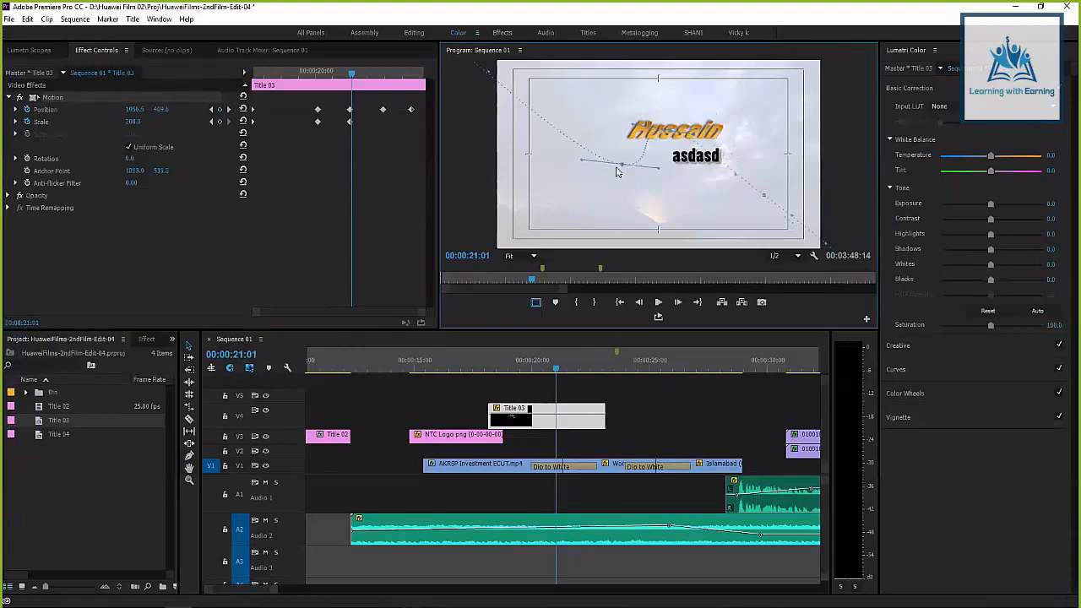
{"action": "left_click_drag", "start_coordinate": [623, 171], "coordinate": [680, 50]}
{"action": "left_click_drag", "start_coordinate": [672, 153], "coordinate": [673, 142]}
{"action": "mouse_move", "coordinate": [543, 360]}
{"action": "left_mouse_down"}
{"action": "mouse_move", "coordinate": [574, 358]}
{"action": "mouse_move", "coordinate": [558, 360]}
{"action": "mouse_move", "coordinate": [554, 341]}
{"action": "left_mouse_up"}
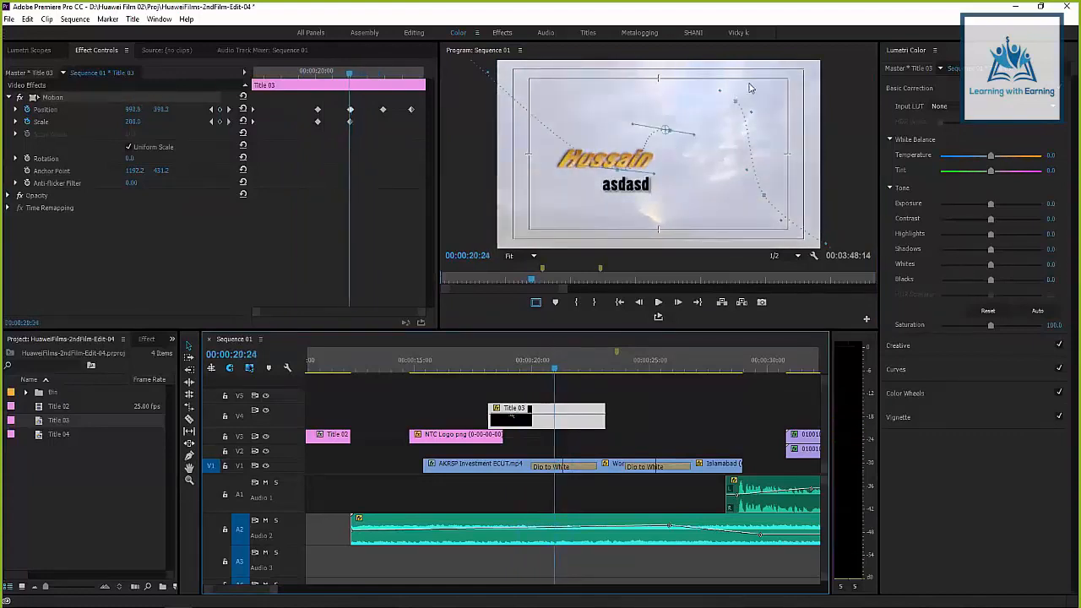
{"action": "left_click_drag", "start_coordinate": [663, 142], "coordinate": [468, 129]}
{"action": "left_click", "coordinate": [353, 114]}
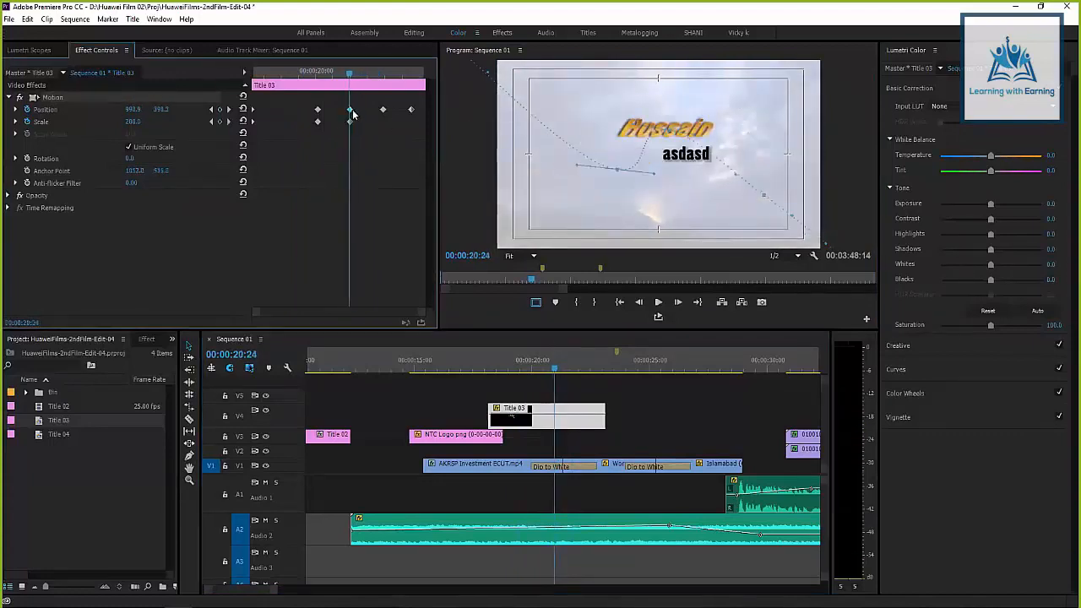
Shift the title's anchor point to about 1075, 435 with the playhead at 00:00:21:00, and scrub back to 00:00:20:09
{"action": "key", "text": "Right"}
{"action": "left_click_drag", "start_coordinate": [667, 132], "coordinate": [703, 91]}
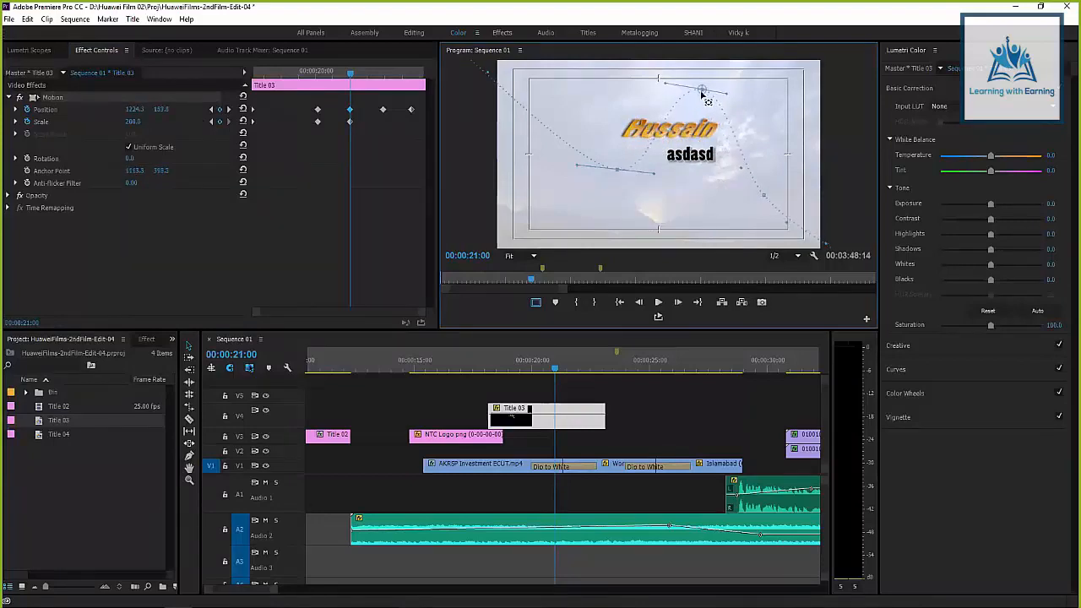
{"action": "left_click_drag", "start_coordinate": [523, 362], "coordinate": [567, 358]}
{"action": "left_click", "coordinate": [542, 361]}
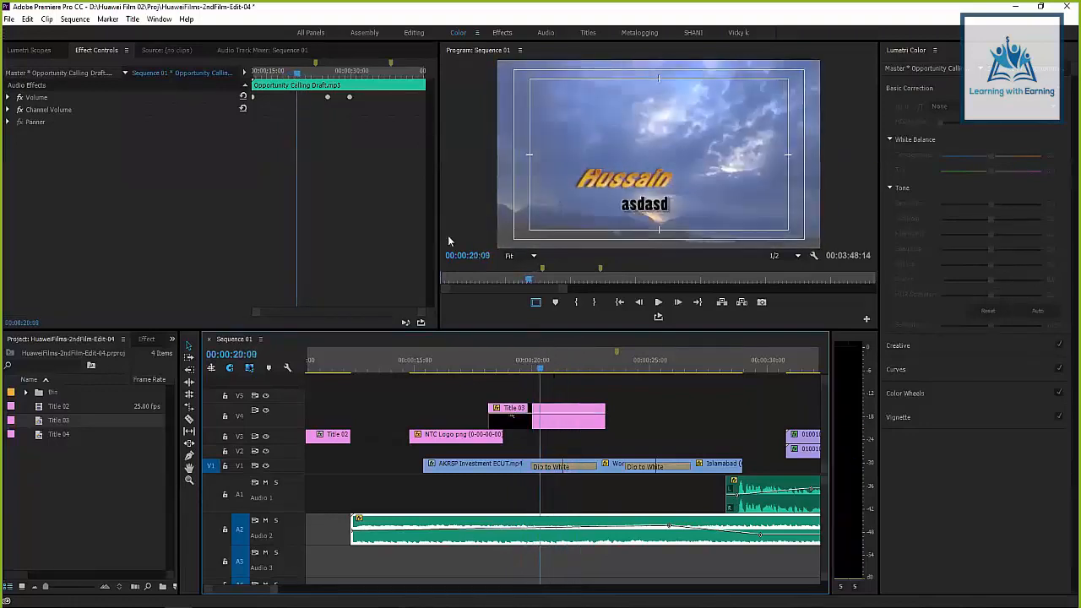
Keyframe Title 03's rotation from 0 at the clip's start (00:00:18:04) to about three full turns at 00:00:20:02
{"action": "left_click", "coordinate": [513, 416]}
{"action": "left_click_drag", "start_coordinate": [284, 87], "coordinate": [246, 95]}
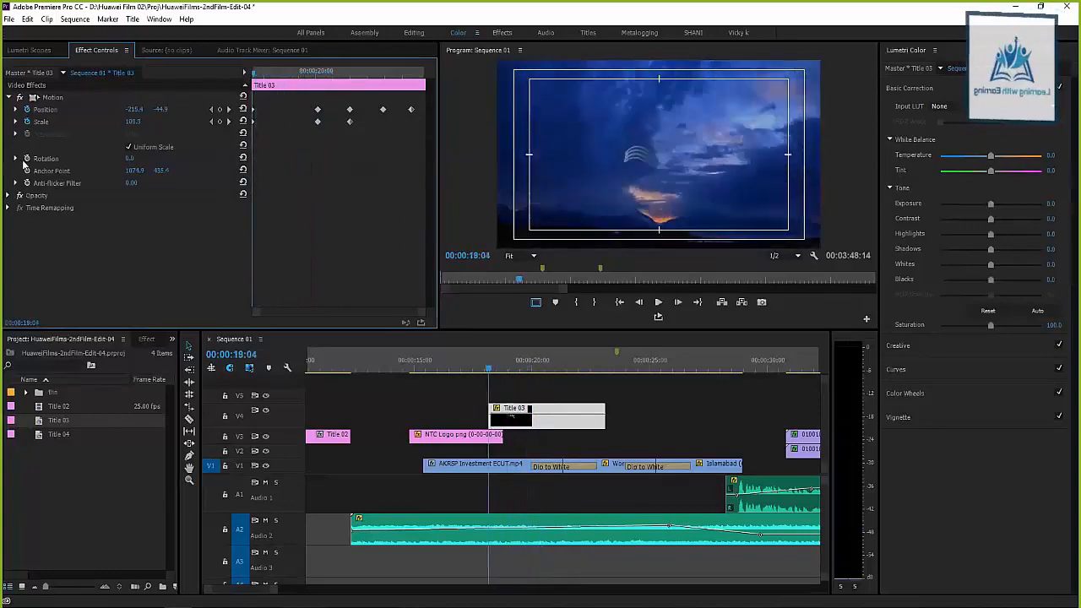
{"action": "left_click_drag", "start_coordinate": [253, 73], "coordinate": [316, 81]}
{"action": "left_click", "coordinate": [229, 109]}
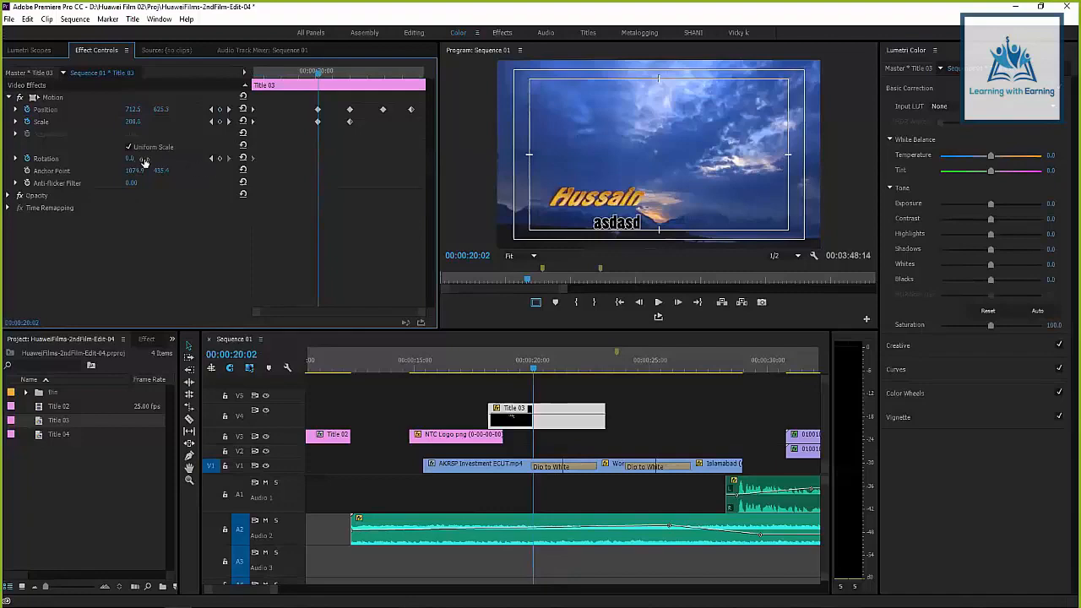
{"action": "left_click_drag", "start_coordinate": [128, 158], "coordinate": [676, 158]}
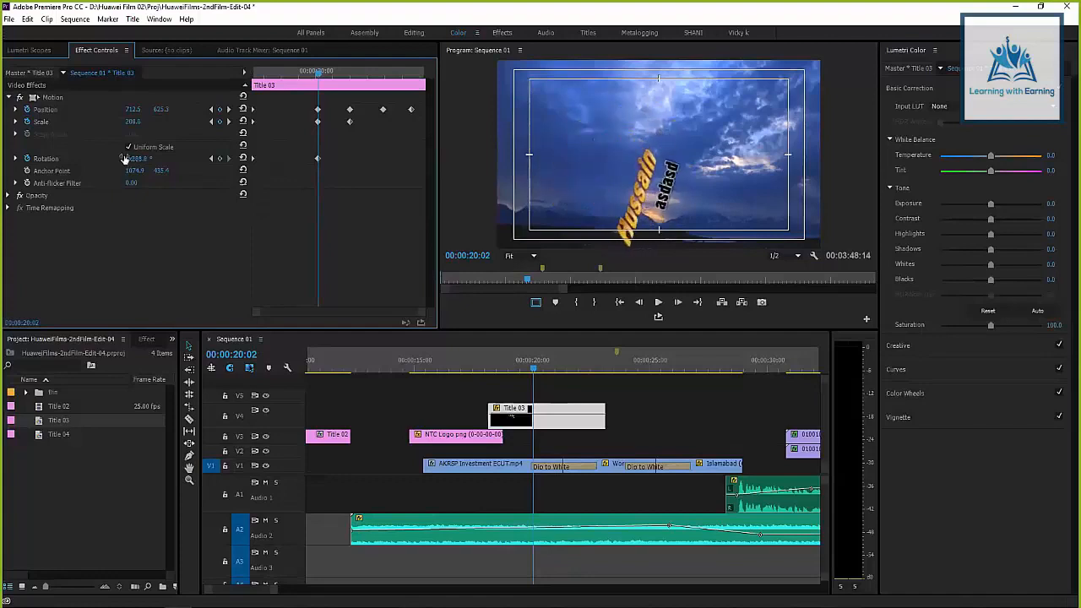
{"action": "left_click_drag", "start_coordinate": [133, 162], "coordinate": [496, 162]}
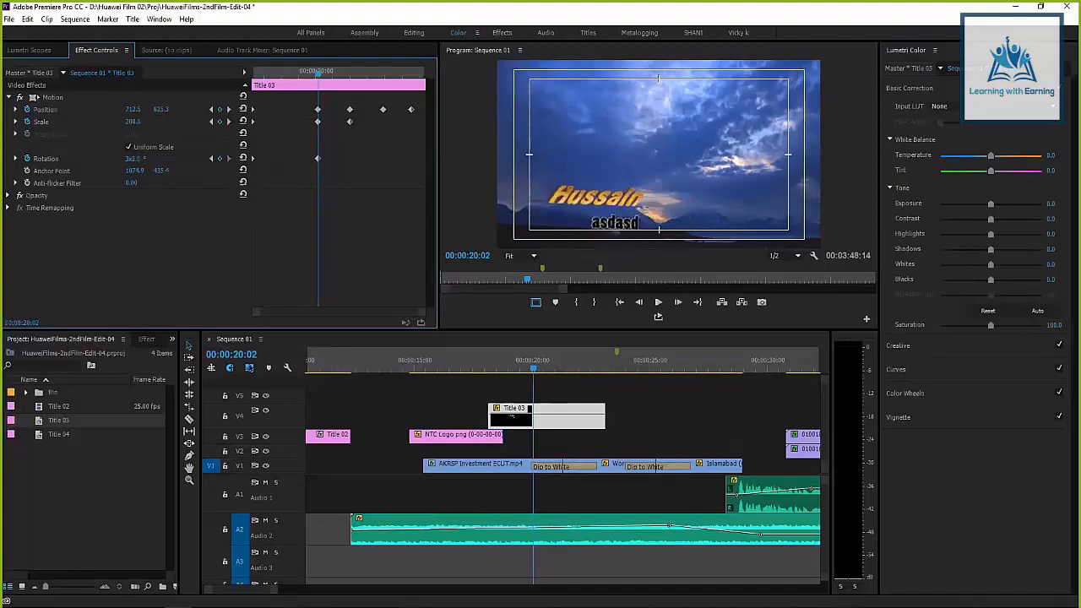
Scrub through the Title 03 clip up to 00:00:20:10 to review its spinning entrance in the preview
{"action": "left_click_drag", "start_coordinate": [254, 71], "coordinate": [426, 92]}
{"action": "left_click", "coordinate": [600, 383]}
{"action": "key", "text": "minus"}
{"action": "key", "text": "minus"}
{"action": "key", "text": "minus"}
{"action": "key", "text": "minus"}
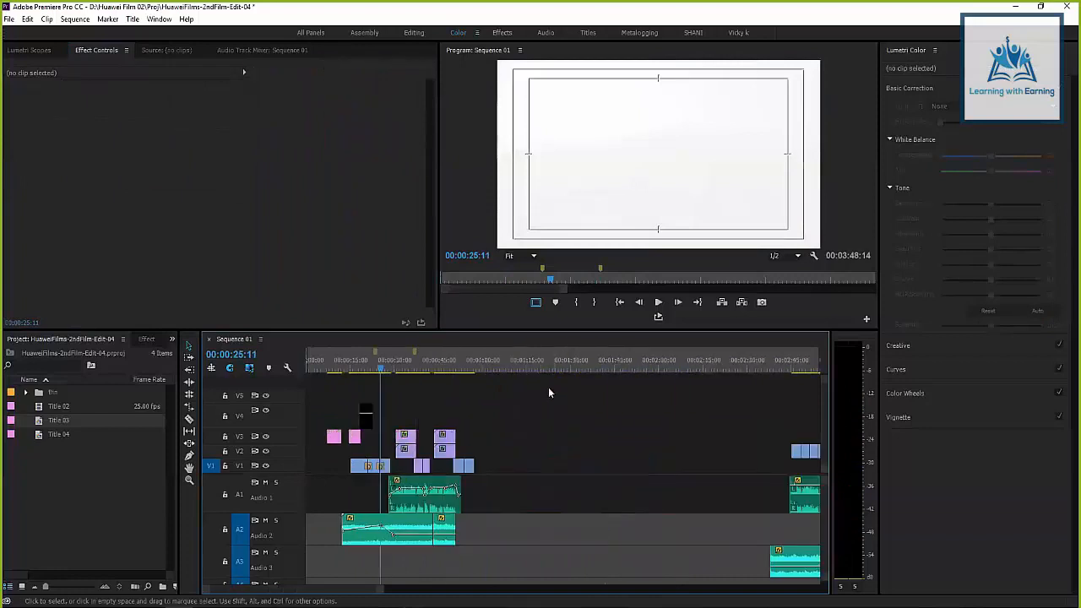
{"action": "key", "text": "equal"}
{"action": "key", "text": "equal"}
{"action": "key", "text": "equal"}
{"action": "mouse_move", "coordinate": [515, 368]}
{"action": "left_mouse_down"}
{"action": "mouse_move", "coordinate": [495, 368]}
{"action": "mouse_move", "coordinate": [535, 369]}
{"action": "mouse_move", "coordinate": [495, 368]}
{"action": "left_mouse_up"}
{"action": "left_click", "coordinate": [507, 418]}
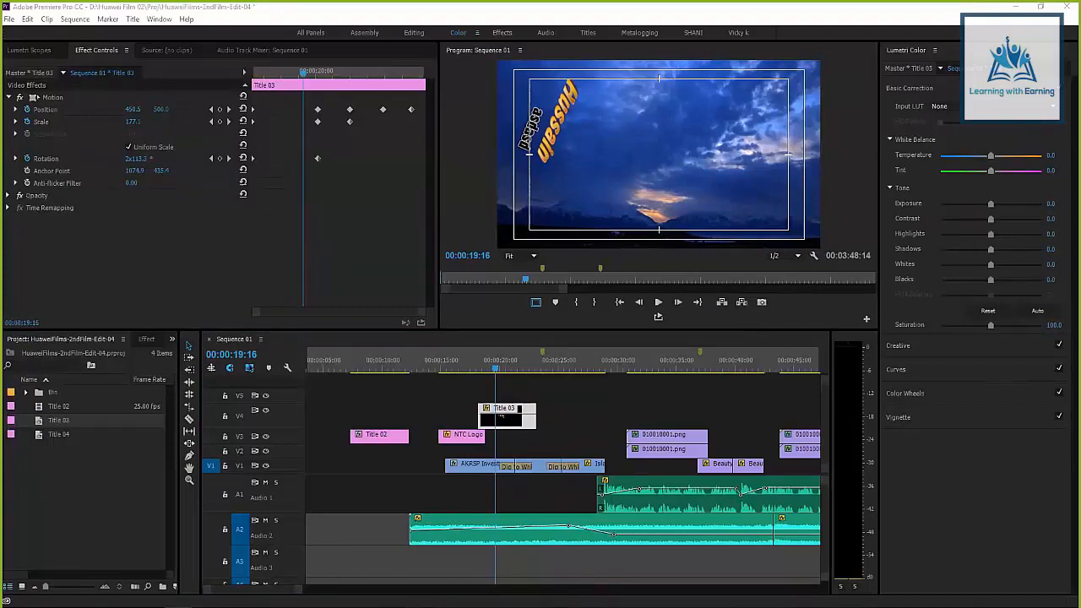
{"action": "mouse_move", "coordinate": [497, 362]}
{"action": "left_mouse_down"}
{"action": "mouse_move", "coordinate": [519, 361]}
{"action": "mouse_move", "coordinate": [505, 363]}
{"action": "left_mouse_up"}
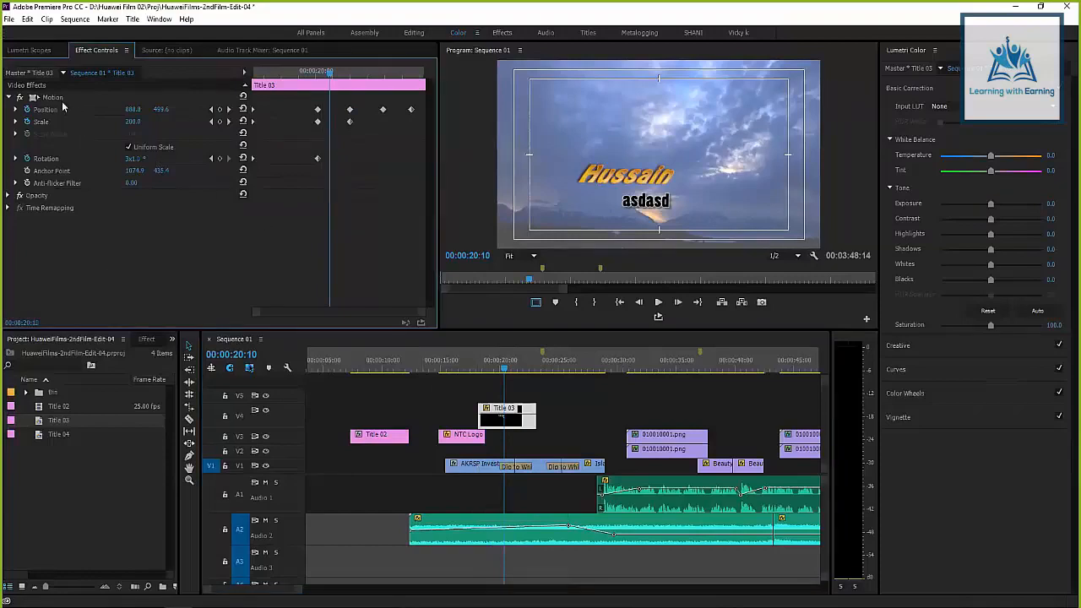
Copy the Motion effect from Title 03 and paste it onto the NTC Logo clip
{"action": "left_click", "coordinate": [463, 362]}
{"action": "left_click", "coordinate": [473, 530]}
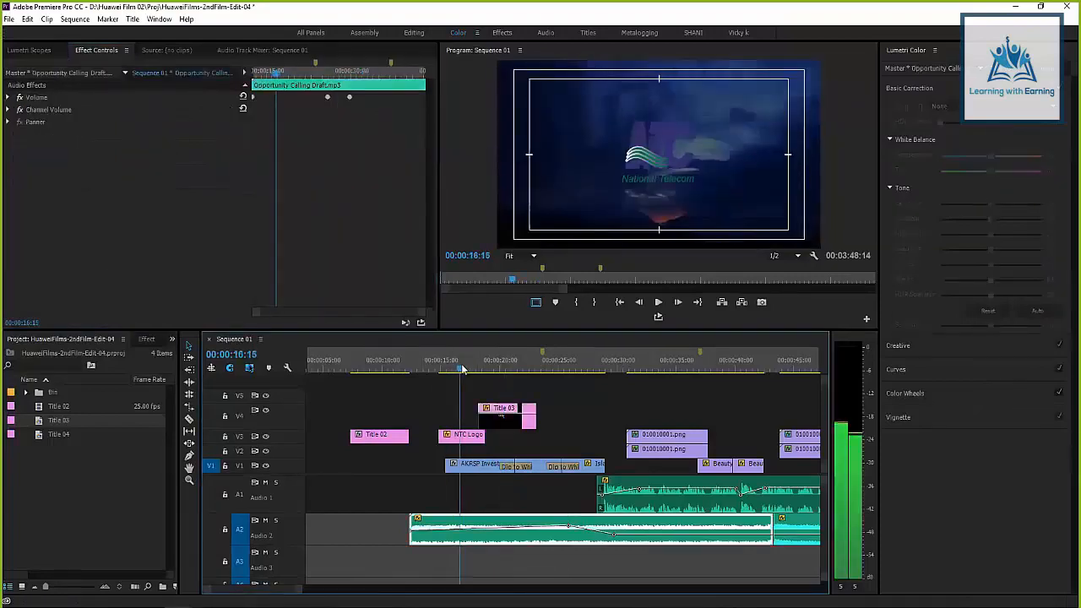
{"action": "left_click", "coordinate": [505, 415]}
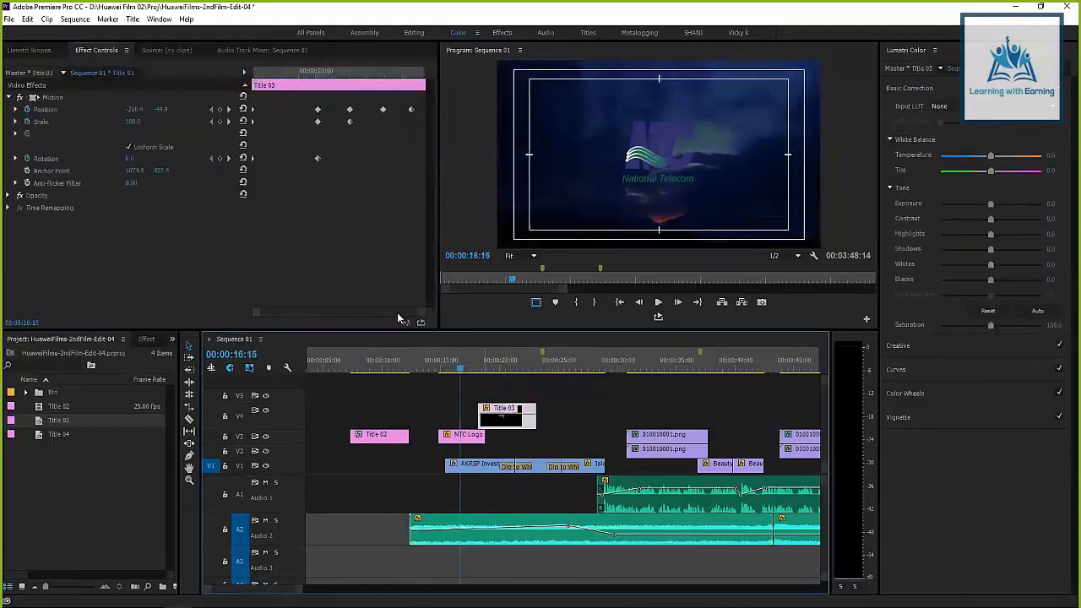
{"action": "left_click", "coordinate": [10, 99]}
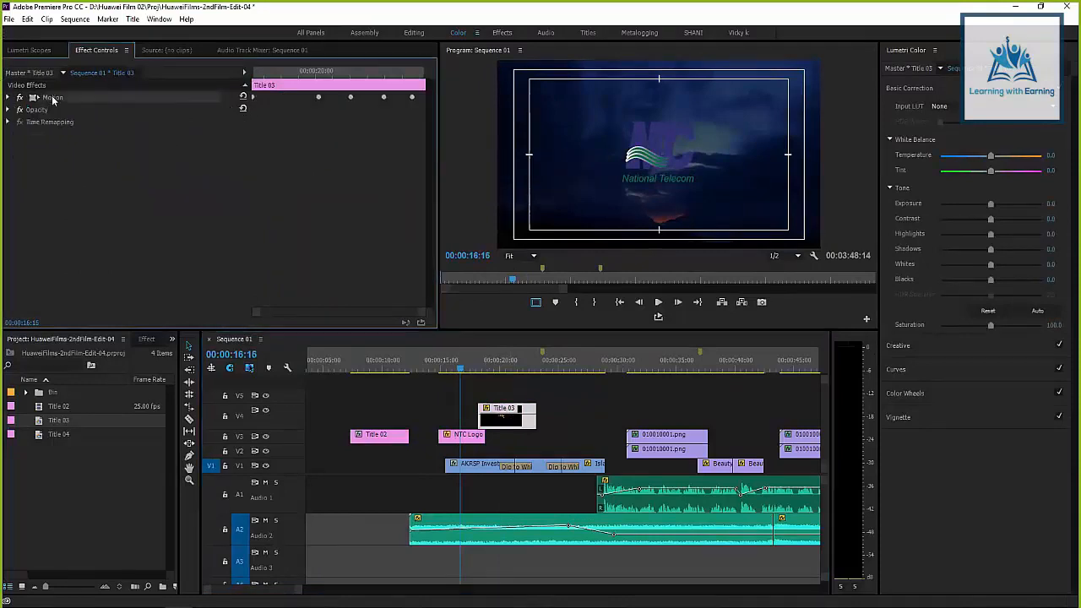
{"action": "right_click", "coordinate": [52, 97]}
{"action": "left_click", "coordinate": [75, 164]}
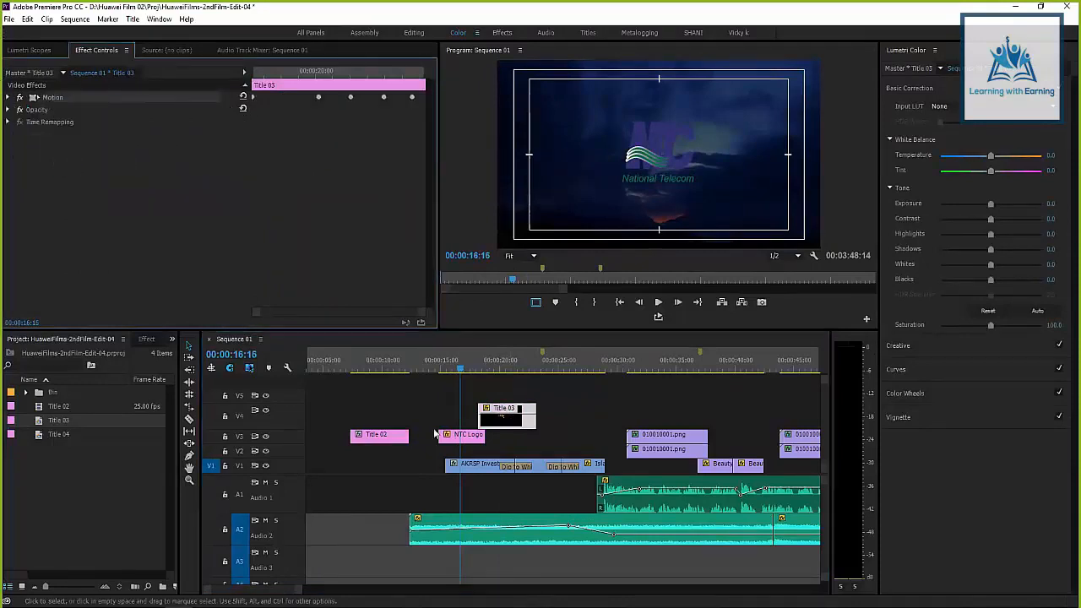
{"action": "left_click", "coordinate": [470, 439]}
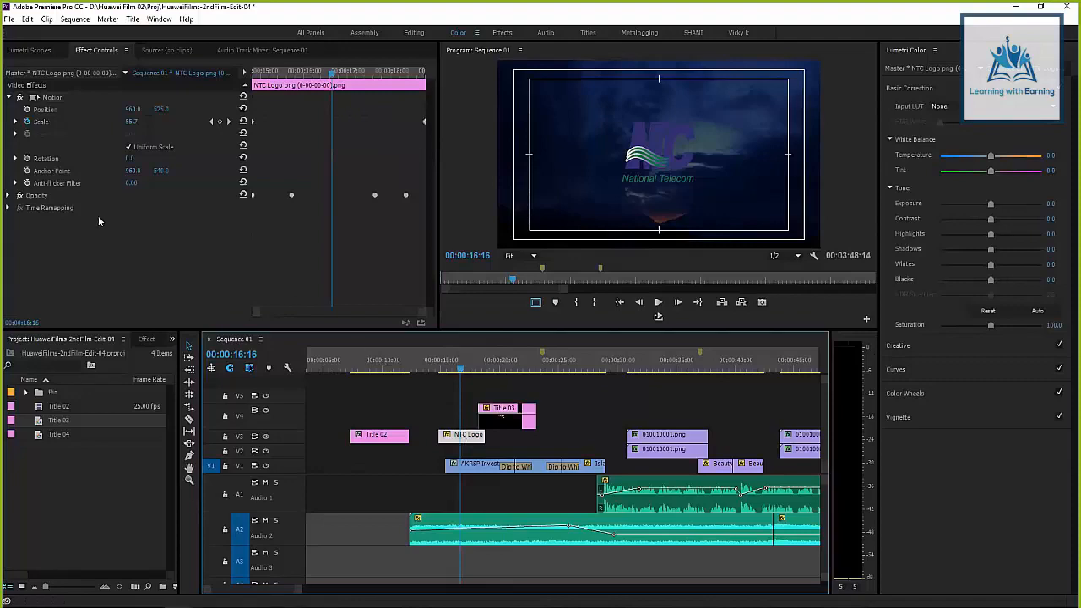
{"action": "right_click", "coordinate": [89, 250]}
{"action": "left_click", "coordinate": [116, 326]}
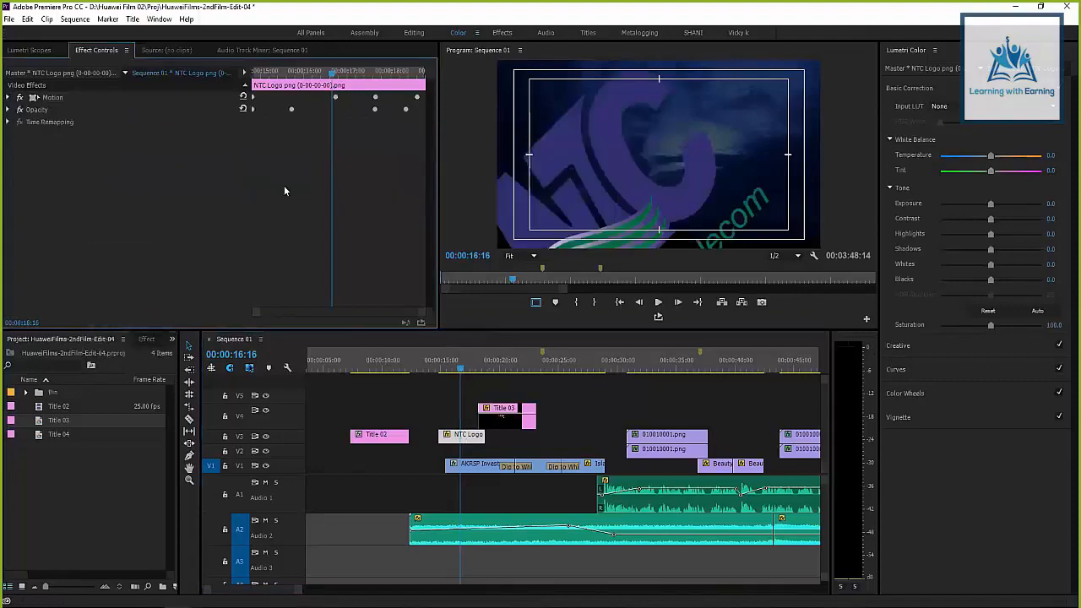
Play the NTC Logo clip from 00:00:15:09 to review the pasted motion animation
{"action": "mouse_move", "coordinate": [435, 356]}
{"action": "left_mouse_down"}
{"action": "mouse_move", "coordinate": [454, 373]}
{"action": "mouse_move", "coordinate": [445, 370]}
{"action": "left_mouse_up"}
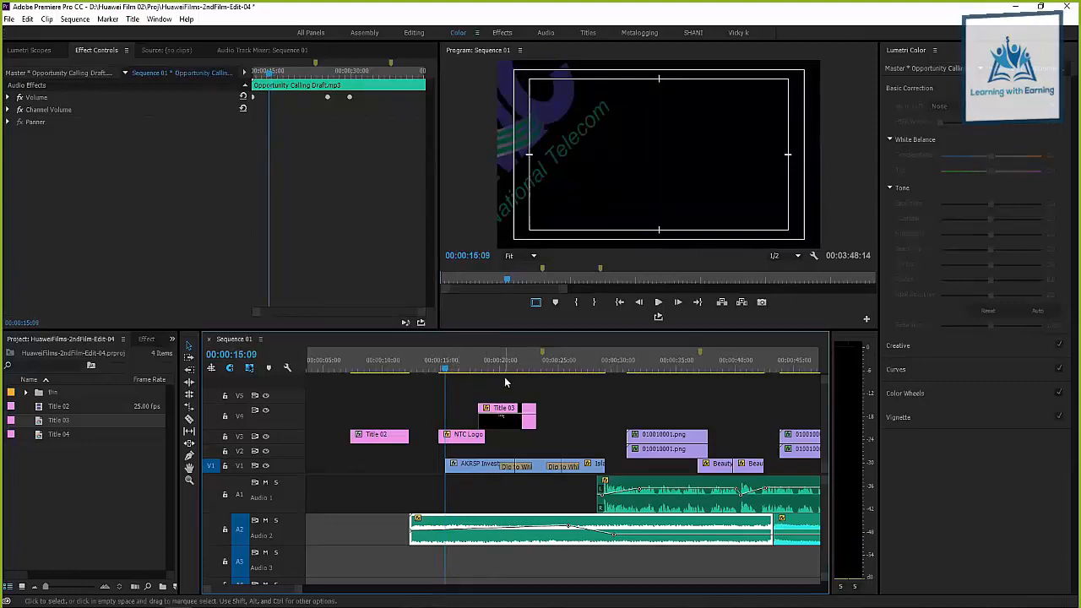
{"action": "key", "text": "space"}
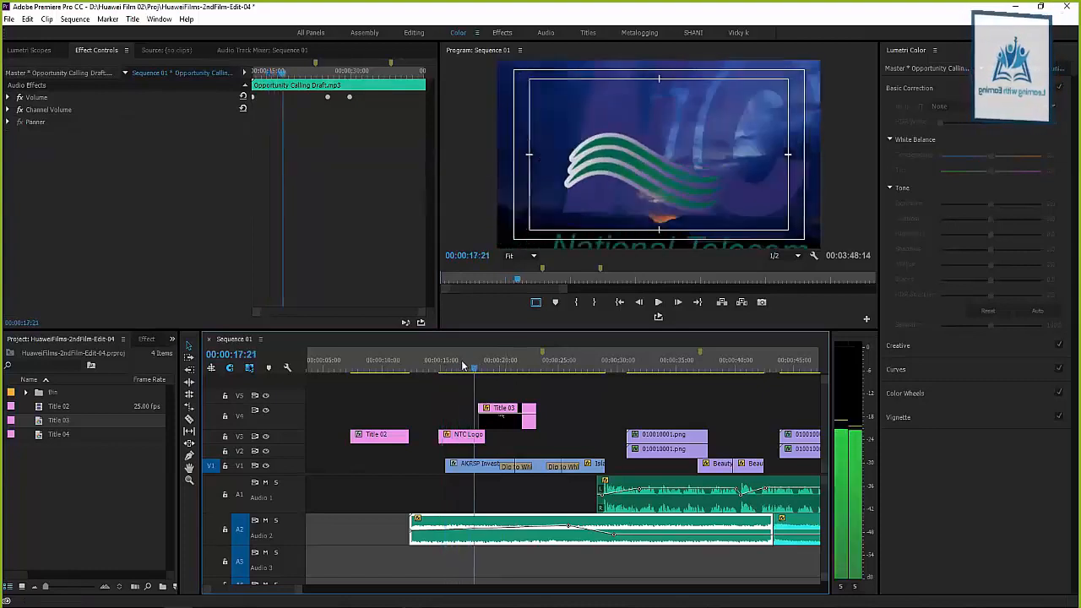
{"action": "key", "text": "space"}
{"action": "left_click", "coordinate": [460, 369]}
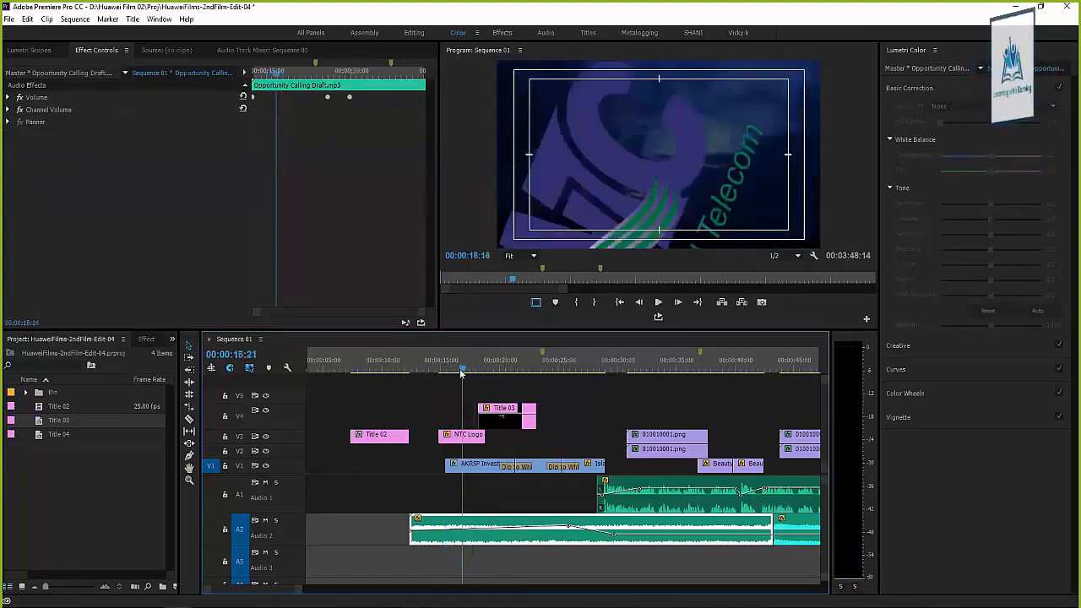
{"action": "left_click", "coordinate": [470, 369]}
Paste the copied Motion effect onto the Title 02 clip with the playhead at 00:00:11:10
{"action": "mouse_move", "coordinate": [401, 364]}
{"action": "left_mouse_down"}
{"action": "mouse_move", "coordinate": [369, 369]}
{"action": "mouse_move", "coordinate": [398, 369]}
{"action": "left_mouse_up"}
{"action": "left_click", "coordinate": [477, 435]}
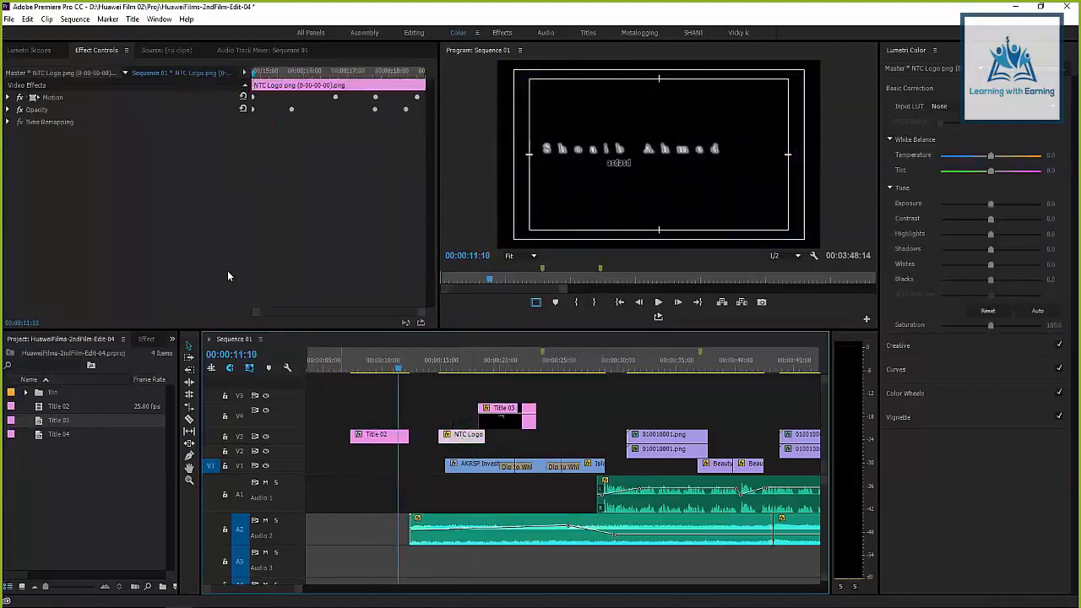
{"action": "left_click", "coordinate": [380, 436]}
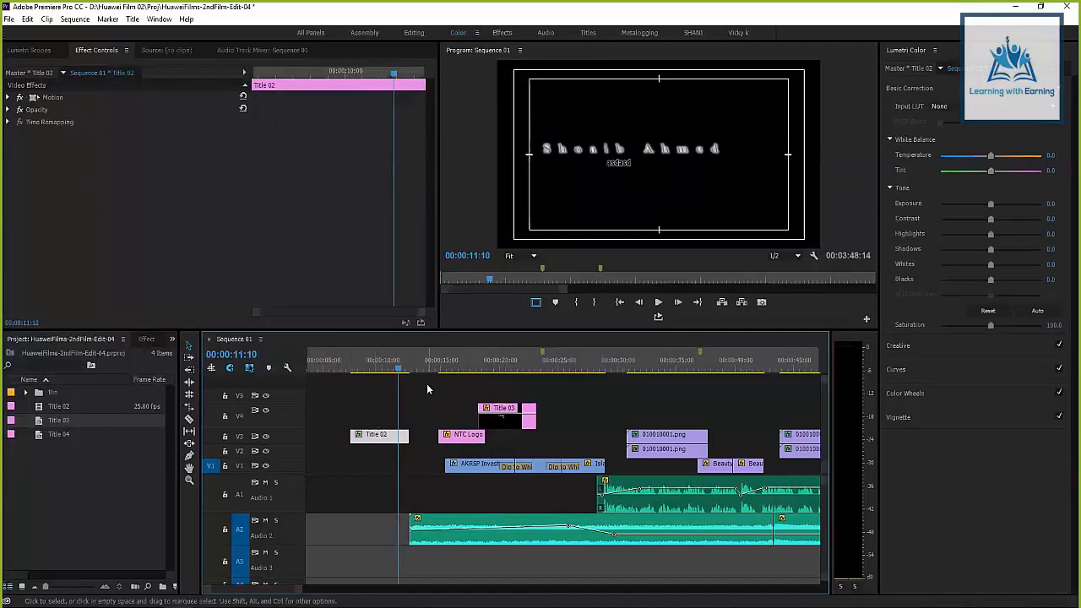
Scrub from the start of Title 02 to 00:00:21:01 and inspect the NTC Logo clip at 00:00:16:15
{"action": "left_click", "coordinate": [355, 366]}
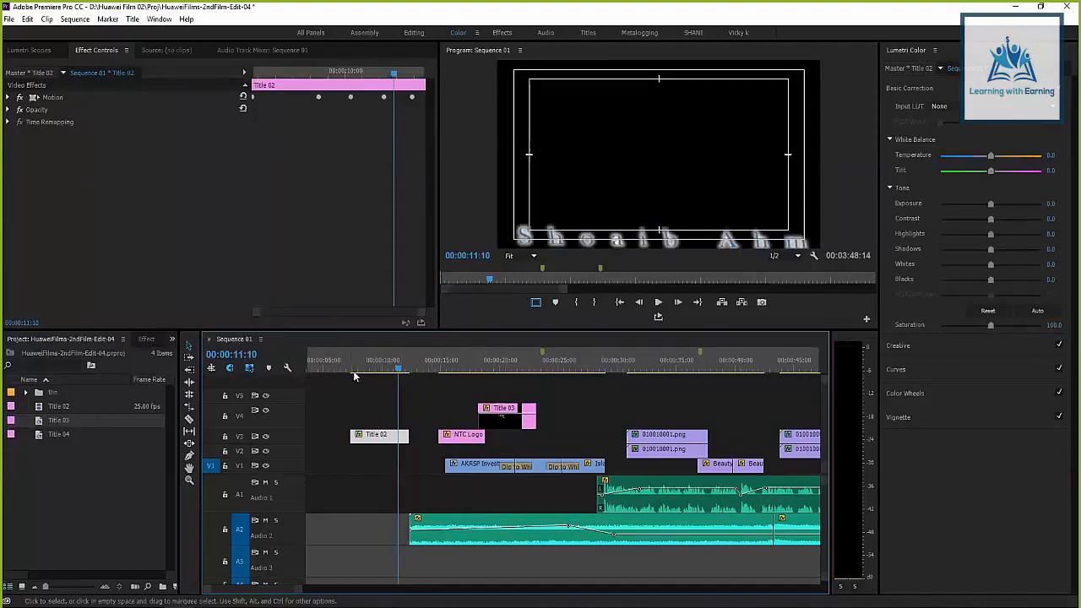
{"action": "left_click_drag", "start_coordinate": [355, 366], "coordinate": [512, 360]}
{"action": "left_click", "coordinate": [688, 130]}
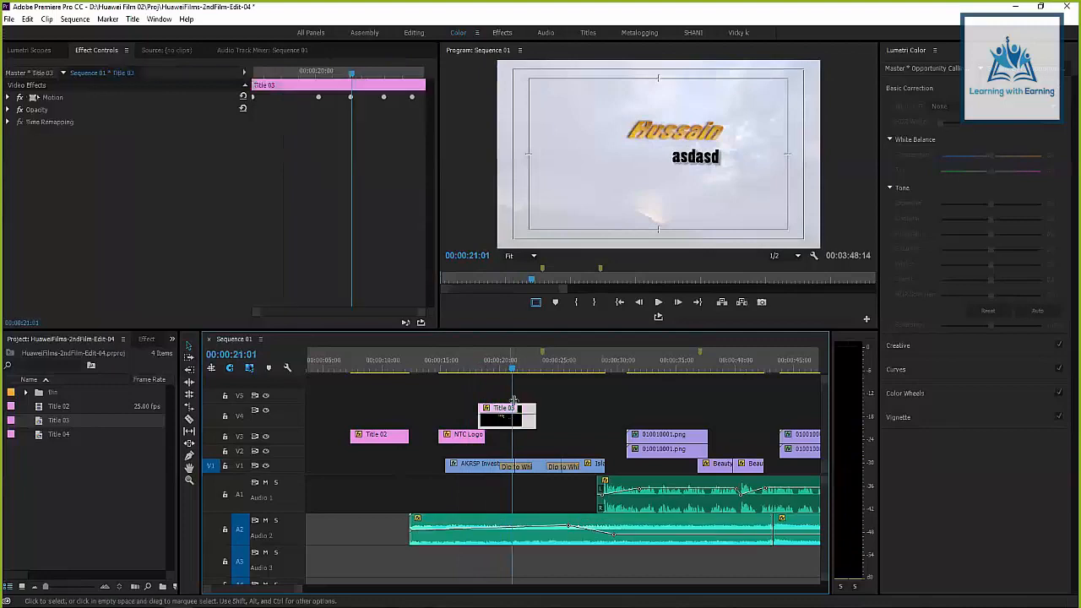
{"action": "left_click", "coordinate": [462, 368]}
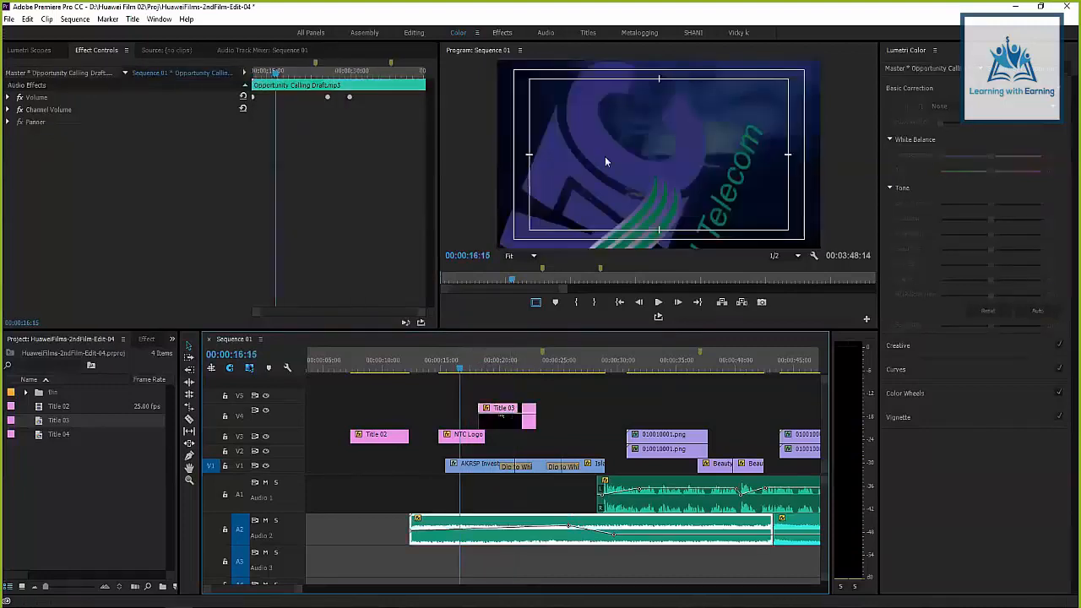
{"action": "left_click", "coordinate": [458, 437]}
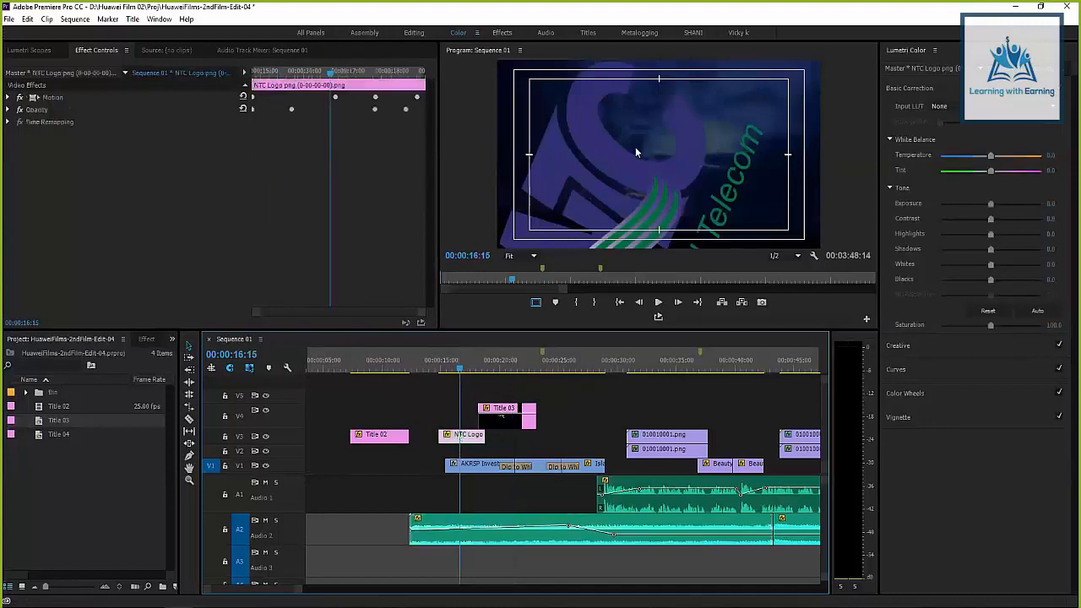
Scrub through Title 02 around 00:00:11:13 and return to 00:00:10:18 to review its pasted movement
{"action": "left_click_drag", "start_coordinate": [365, 368], "coordinate": [404, 369]}
{"action": "left_click", "coordinate": [416, 531]}
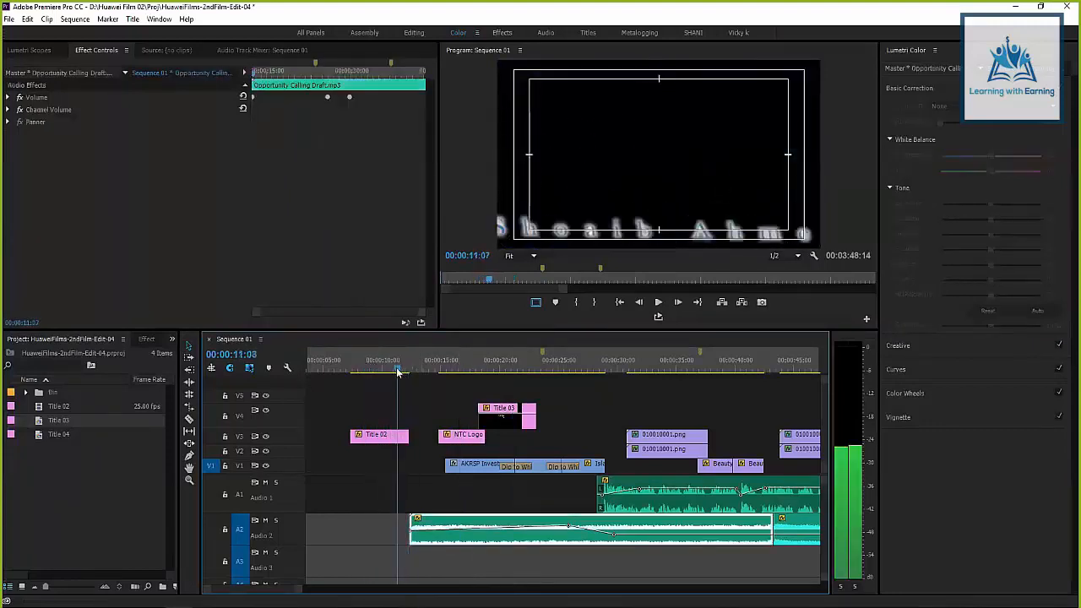
{"action": "left_click", "coordinate": [393, 370]}
{"action": "left_click_drag", "start_coordinate": [380, 368], "coordinate": [404, 369]}
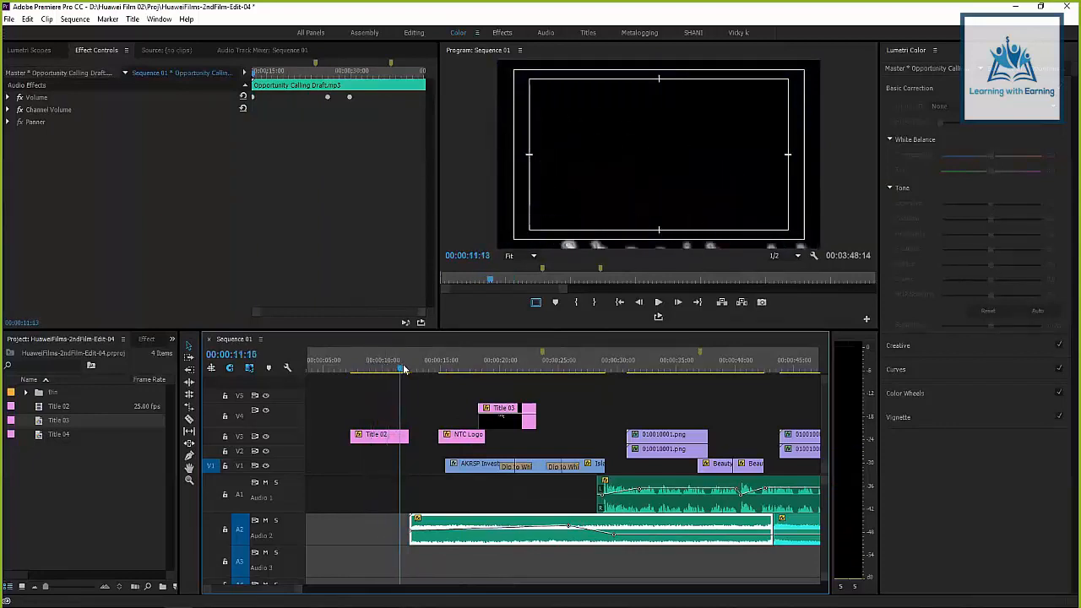
{"action": "key", "text": "space"}
{"action": "mouse_move", "coordinate": [400, 381]}
{"action": "left_mouse_down"}
{"action": "mouse_move", "coordinate": [473, 378]}
{"action": "mouse_move", "coordinate": [377, 387]}
{"action": "mouse_move", "coordinate": [391, 380]}
{"action": "left_mouse_up"}
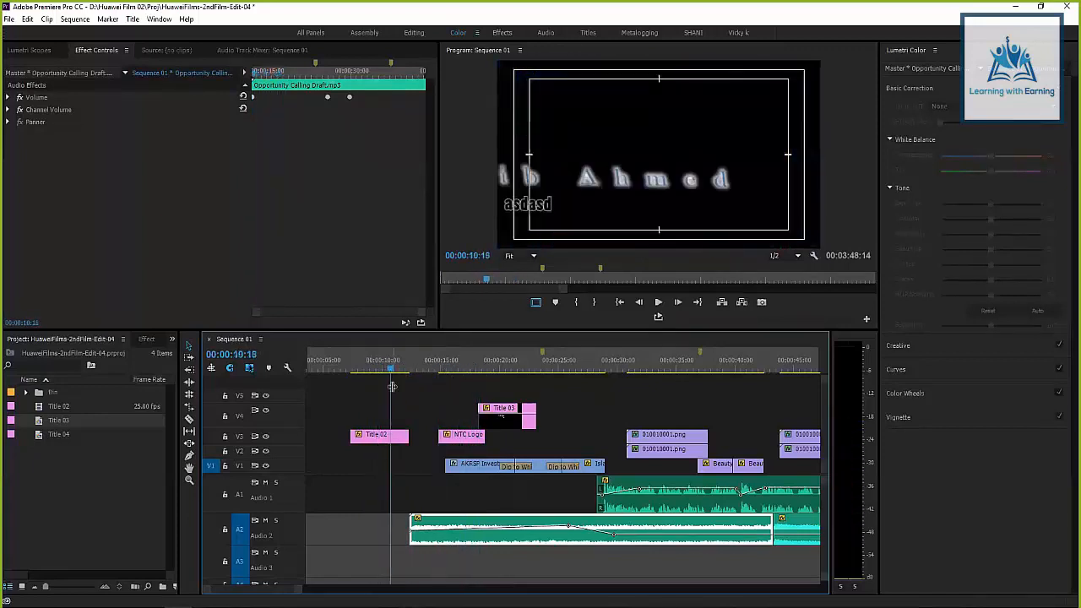
Add opacity keyframes along the Title 03 clip in the timeline, alternating low and high for repeated fades
{"action": "left_click", "coordinate": [497, 361]}
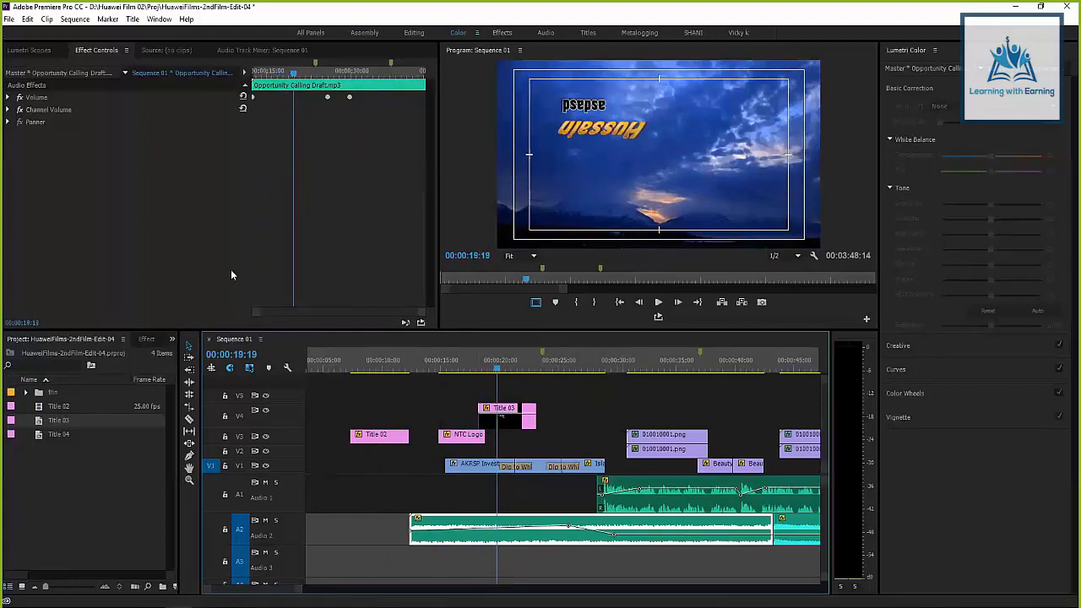
{"action": "left_click", "coordinate": [501, 365]}
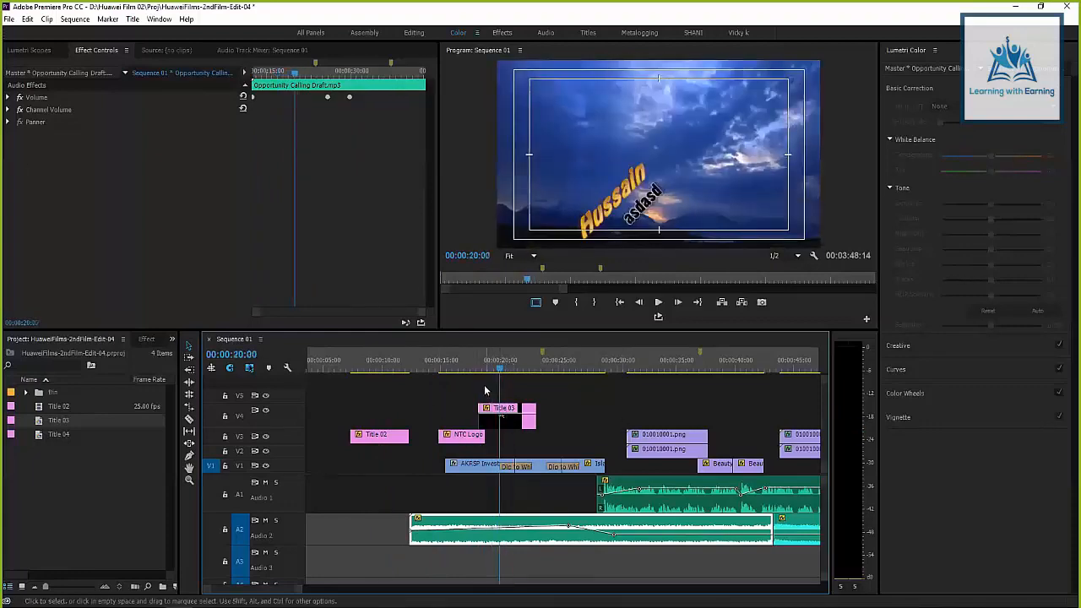
{"action": "left_click", "coordinate": [500, 414]}
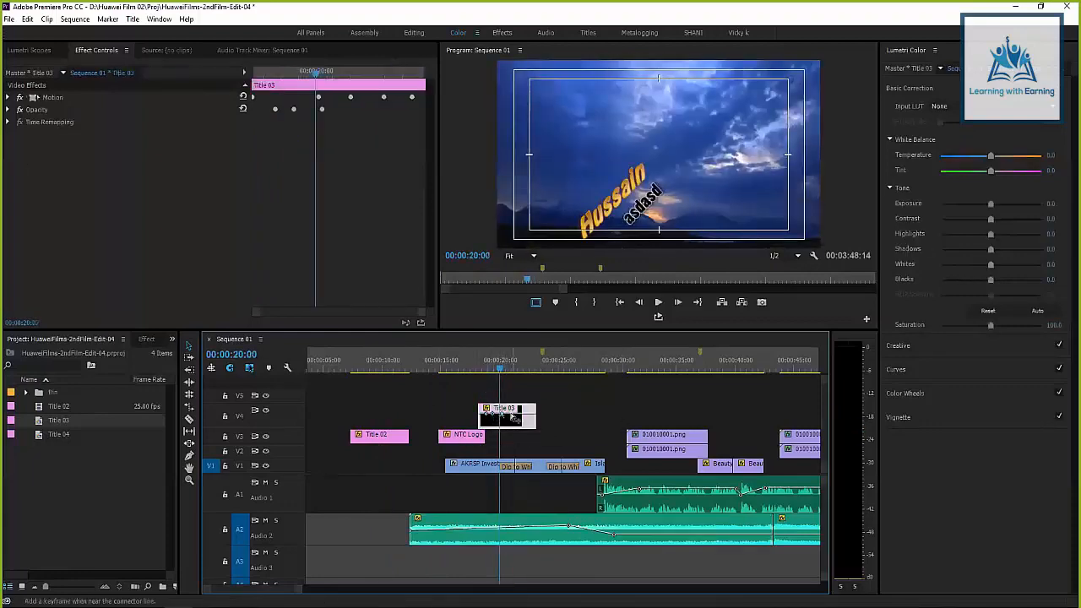
{"action": "left_click_drag", "start_coordinate": [527, 420], "coordinate": [483, 426]}
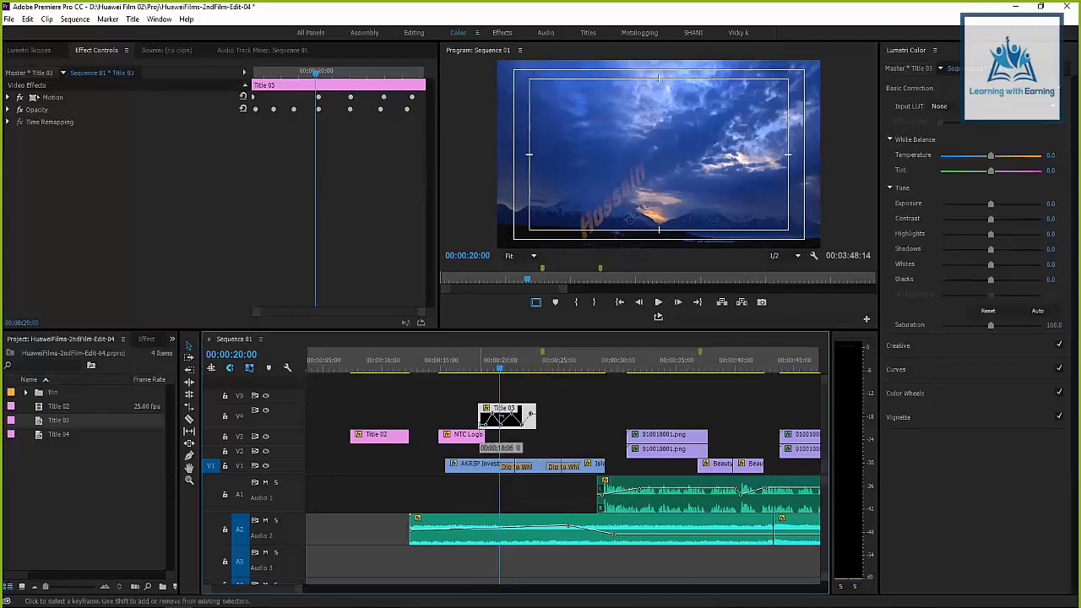
Play Title 03's repeated fades and step back frame by frame to 00:00:18:13
{"action": "left_click_drag", "start_coordinate": [482, 365], "coordinate": [500, 382]}
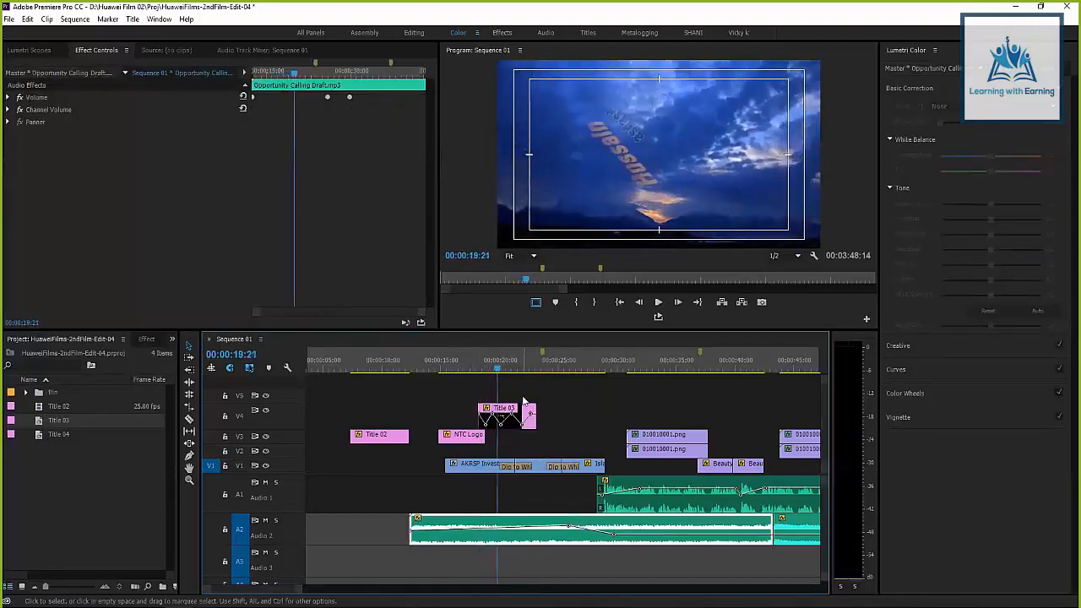
{"action": "key", "text": "space"}
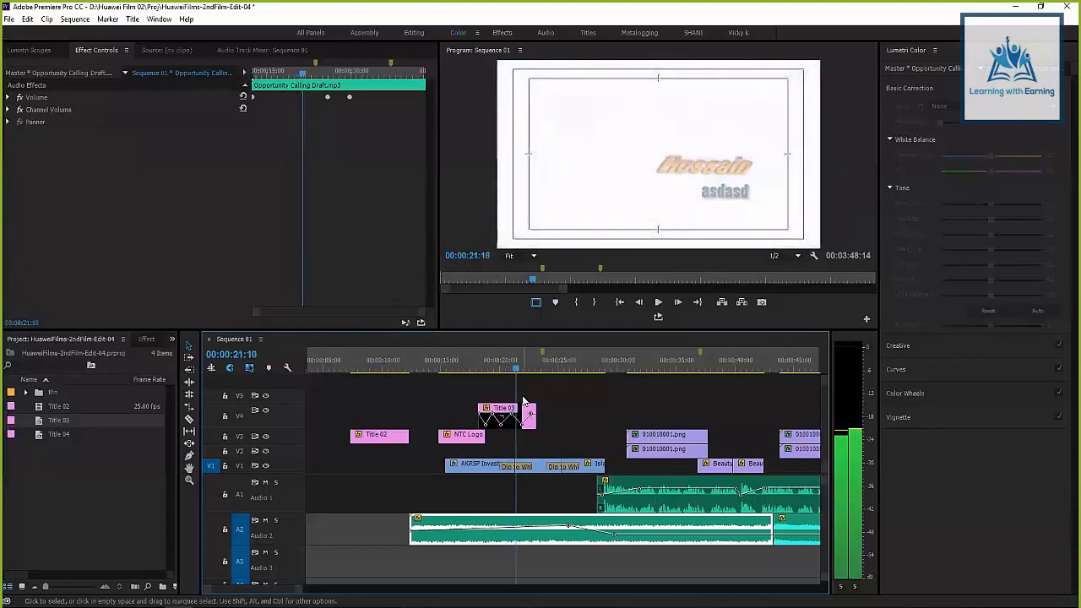
{"action": "key", "text": "Left"}
{"action": "key", "text": "Left"}
{"action": "key", "text": "Left"}
{"action": "key", "text": "Left"}
{"action": "key", "text": "Left"}
{"action": "key", "text": "Left"}
{"action": "key", "text": "Left"}
{"action": "key", "text": "Left"}
{"action": "key", "text": "Left"}
{"action": "key", "text": "Left"}
{"action": "key", "text": "Left"}
{"action": "key", "text": "Left"}
{"action": "key", "text": "Left"}
{"action": "key", "text": "Left"}
{"action": "key", "text": "Left"}
{"action": "key", "text": "Left"}
{"action": "key", "text": "Left"}
{"action": "key", "text": "Left"}
{"action": "key", "text": "Left"}
{"action": "key", "text": "Left"}
{"action": "key", "text": "Left"}
{"action": "key", "text": "Left"}
{"action": "key", "text": "Left"}
{"action": "key", "text": "Left"}
{"action": "key", "text": "Left"}
{"action": "key", "text": "Left"}
{"action": "key", "text": "Left"}
{"action": "key", "text": "Left"}
{"action": "key", "text": "Left"}
{"action": "key", "text": "Left"}
{"action": "key", "text": "Left"}
{"action": "key", "text": "Left"}
{"action": "key", "text": "Left"}
{"action": "key", "text": "Left"}
{"action": "key", "text": "Left"}
{"action": "key", "text": "Left"}
{"action": "key", "text": "Left"}
{"action": "key", "text": "Left"}
{"action": "key", "text": "Left"}
{"action": "key", "text": "Left"}
{"action": "key", "text": "Left"}
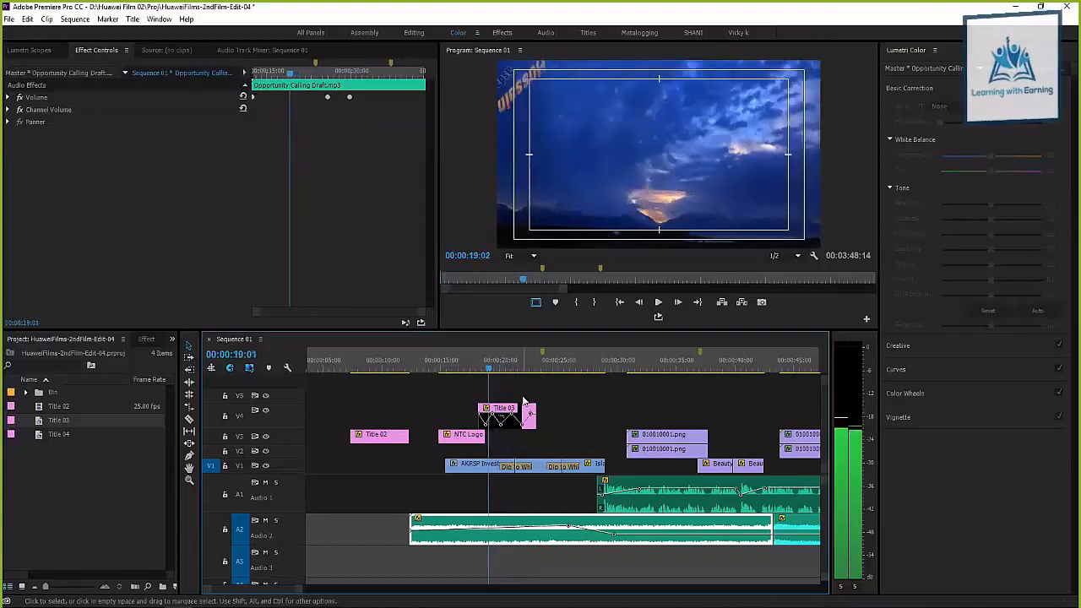
{"action": "key", "text": "Left"}
{"action": "key", "text": "Left"}
{"action": "key", "text": "Left"}
{"action": "key", "text": "Left"}
{"action": "key", "text": "Left"}
{"action": "key", "text": "Left"}
{"action": "key", "text": "Left"}
{"action": "key", "text": "Left"}
{"action": "key", "text": "Left"}
{"action": "key", "text": "Left"}
{"action": "key", "text": "Left"}
{"action": "key", "text": "Left"}
{"action": "key", "text": "Left"}
{"action": "key", "text": "Left"}
{"action": "key", "text": "Left"}
{"action": "key", "text": "Left"}
Add tightly spaced opacity keyframes alternating low and high on Title 03 around 00:00:18:20 for a rapid flicker
{"action": "key", "text": "equal"}
{"action": "key", "text": "equal"}
{"action": "key", "text": "equal"}
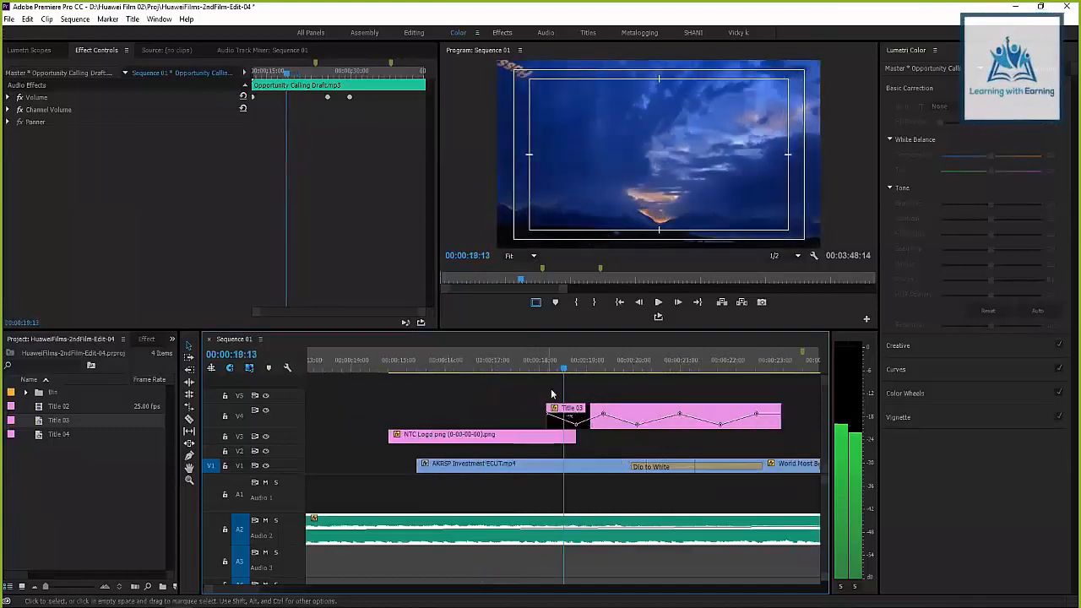
{"action": "key", "text": "equal"}
{"action": "key", "text": "equal"}
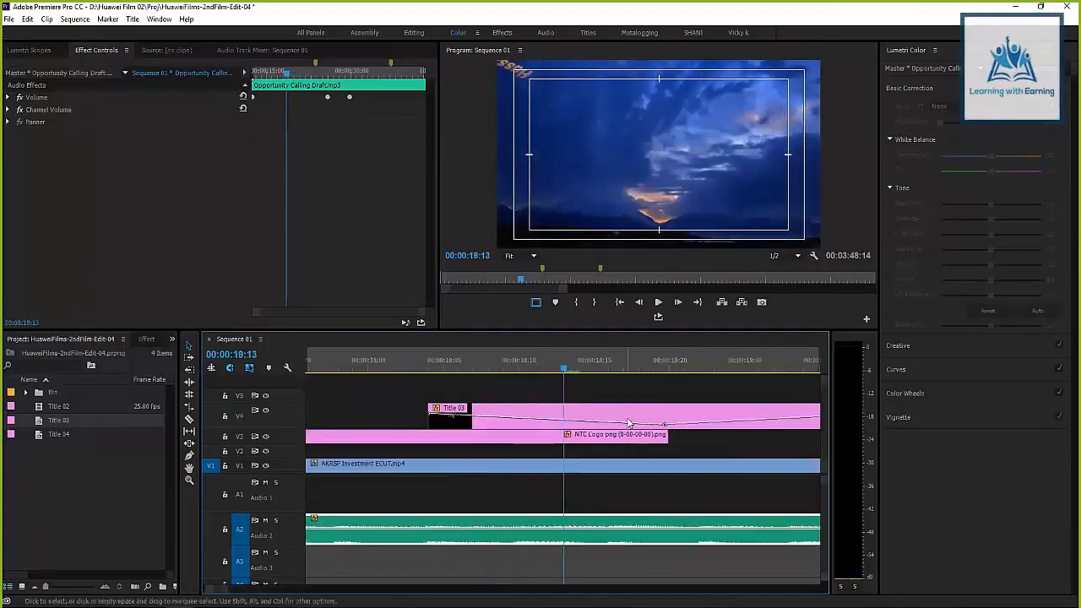
{"action": "left_click_drag", "start_coordinate": [662, 427], "coordinate": [697, 414]}
{"action": "left_click", "coordinate": [677, 424], "text": "ctrl"}
{"action": "left_click", "coordinate": [689, 417], "text": "ctrl"}
{"action": "left_click", "coordinate": [698, 422], "text": "ctrl"}
Play Title 03 from the new opacity keyframes to about 00:00:19:14 to review the rapid flicker
{"action": "left_click", "coordinate": [659, 362]}
{"action": "key", "text": "space"}
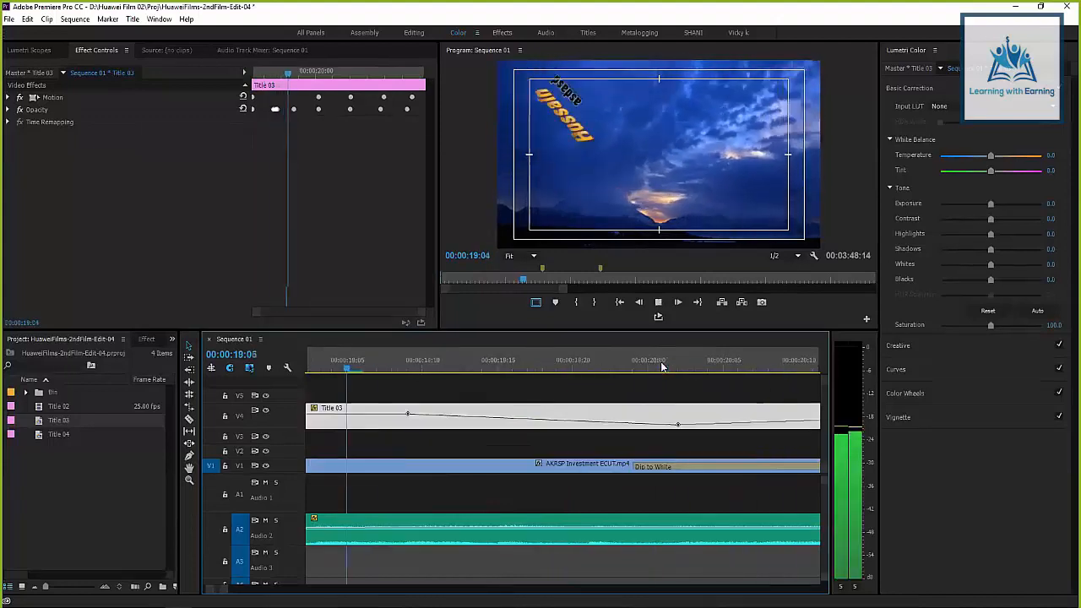
{"action": "key", "text": "space"}
{"action": "key", "text": "minus"}
{"action": "key", "text": "minus"}
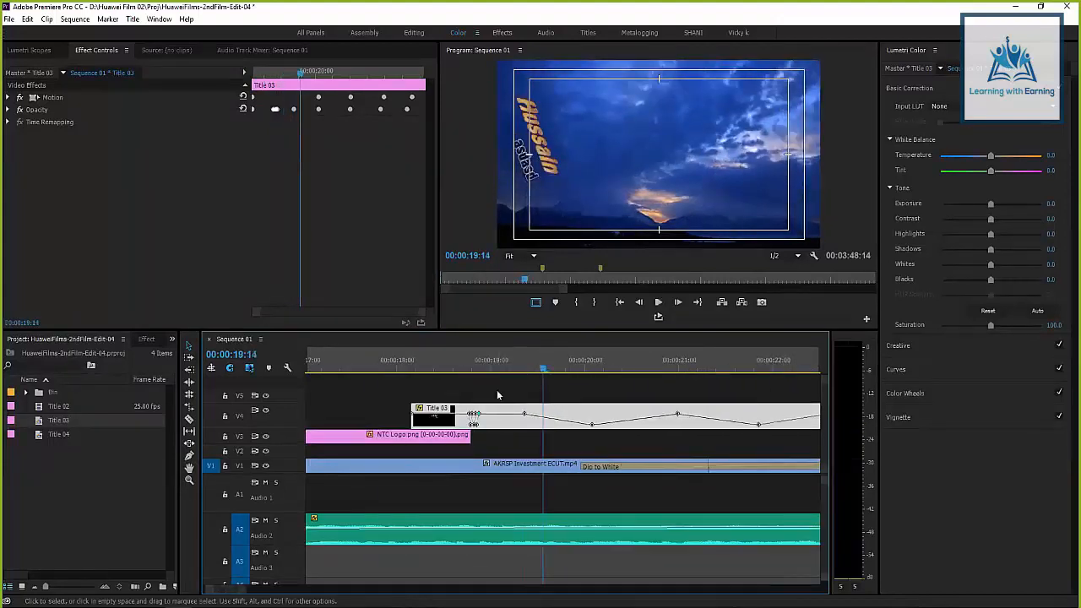
Shift the group of flicker keyframes on Title 03 so its first low keyframe sits at 00:00:18:20
{"action": "scroll", "coordinate": [496, 390], "scroll_direction": "up", "scroll_amount": 1}
{"action": "left_click", "coordinate": [499, 366]}
{"action": "left_click_drag", "start_coordinate": [501, 368], "coordinate": [505, 370]}
{"action": "key", "text": "equal"}
{"action": "key", "text": "equal"}
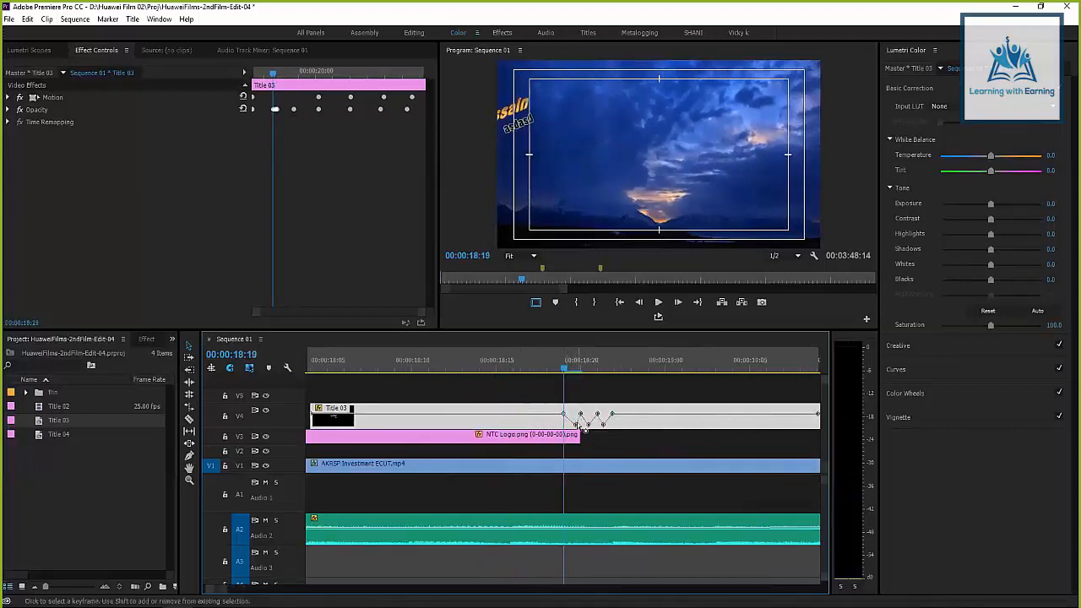
{"action": "key", "text": "Right"}
{"action": "left_click_drag", "start_coordinate": [631, 417], "coordinate": [614, 421]}
{"action": "key", "text": "ctrl+z"}
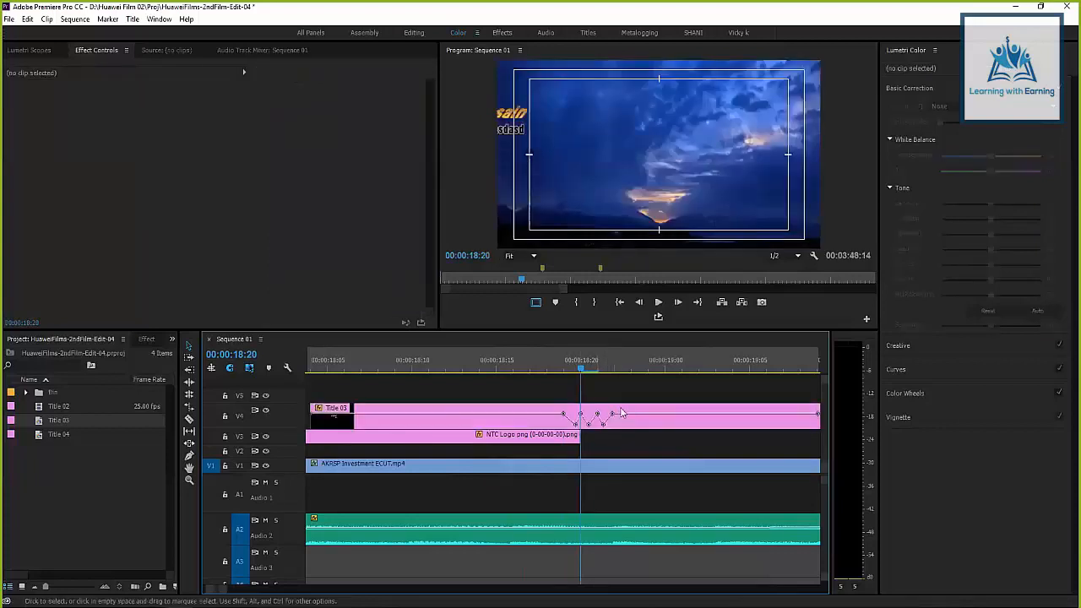
{"action": "left_click", "coordinate": [613, 412]}
{"action": "key", "text": "p"}
{"action": "left_click_drag", "start_coordinate": [619, 435], "coordinate": [584, 432]}
Check the flicker frame by frame and shift the following keyframes so the next high one sits at 00:00:18:21
{"action": "left_click_drag", "start_coordinate": [583, 372], "coordinate": [595, 370]}
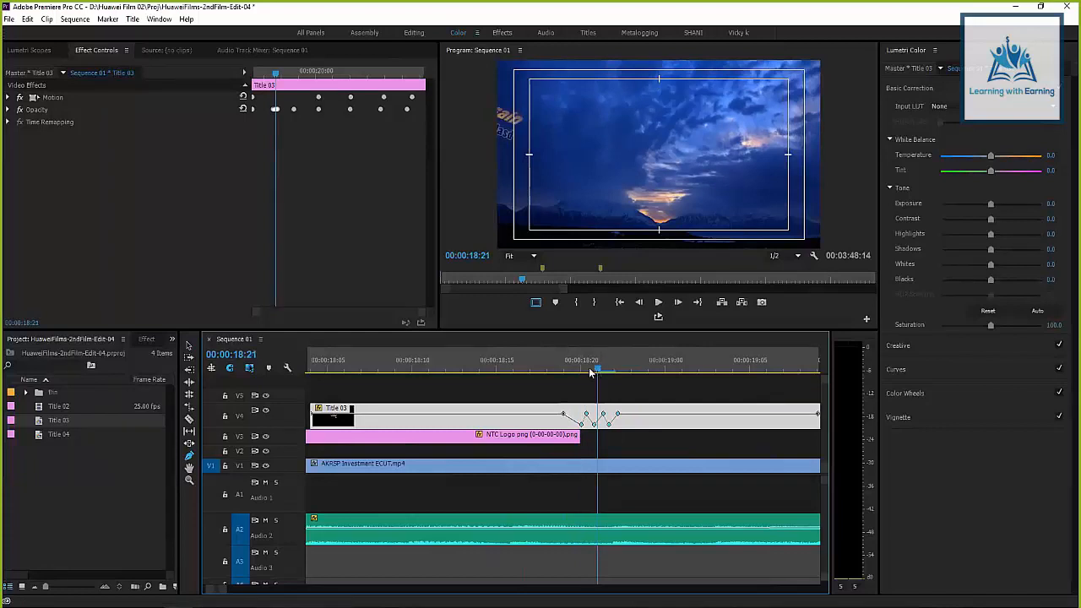
{"action": "left_click_drag", "start_coordinate": [591, 373], "coordinate": [582, 372]}
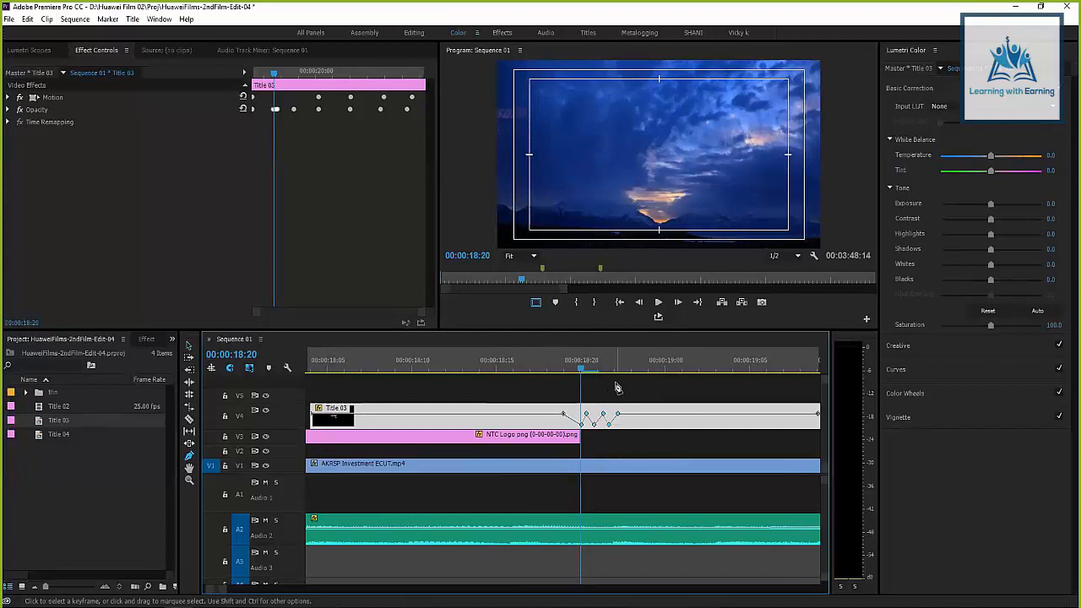
{"action": "left_click", "coordinate": [566, 370]}
{"action": "left_click_drag", "start_coordinate": [573, 372], "coordinate": [599, 420]}
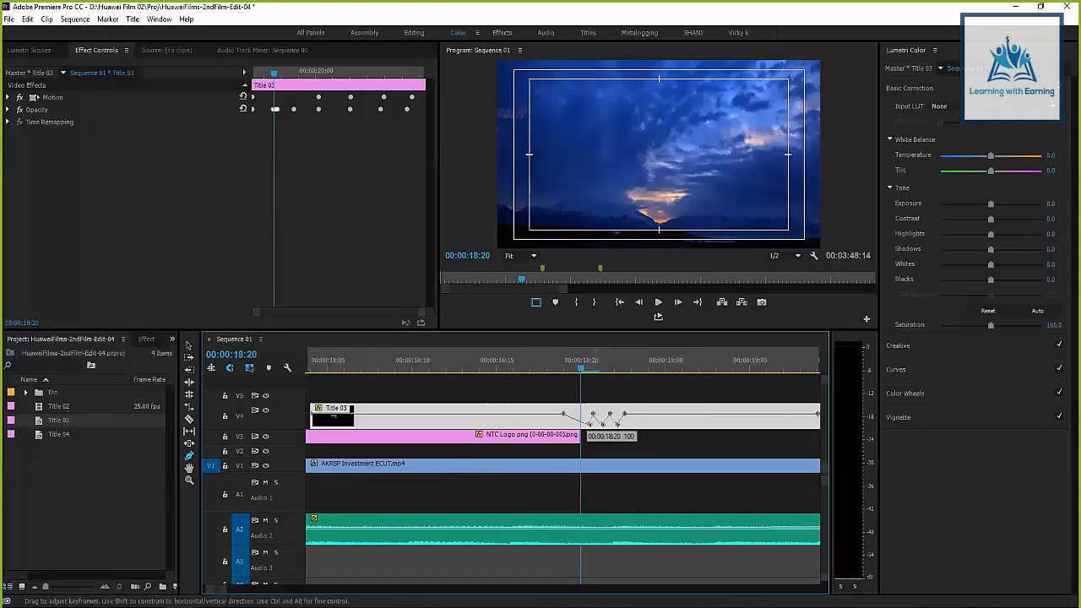
{"action": "left_click", "coordinate": [596, 369]}
{"action": "left_click", "coordinate": [630, 400]}
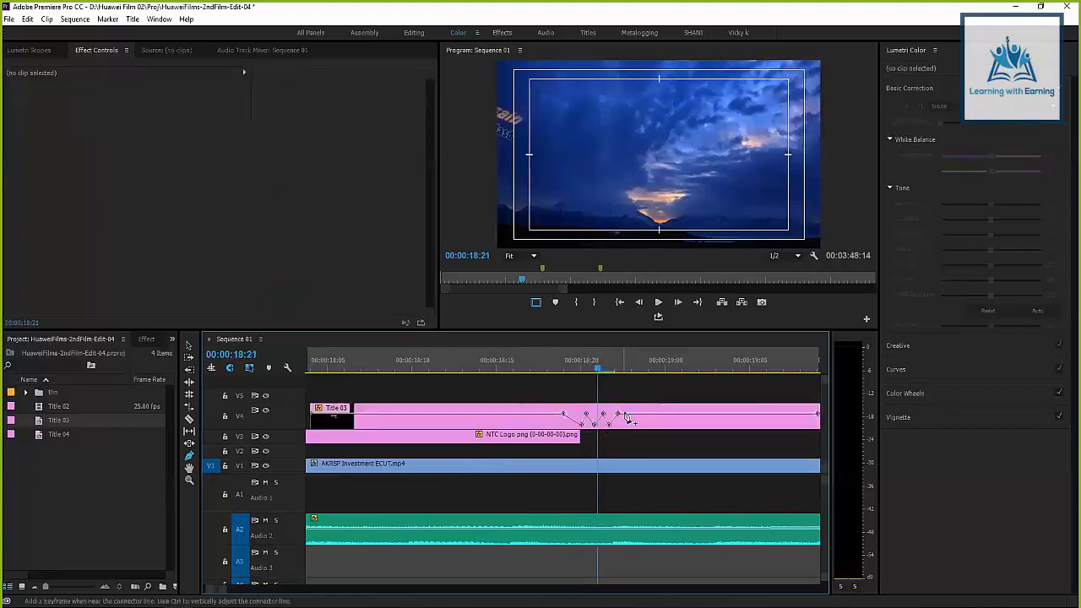
{"action": "left_click_drag", "start_coordinate": [592, 424], "coordinate": [597, 423]}
Shift the remaining flicker keyframes so the second low opacity keyframe sits at 00:00:18:22
{"action": "left_click", "coordinate": [615, 384]}
{"action": "left_click", "coordinate": [616, 370]}
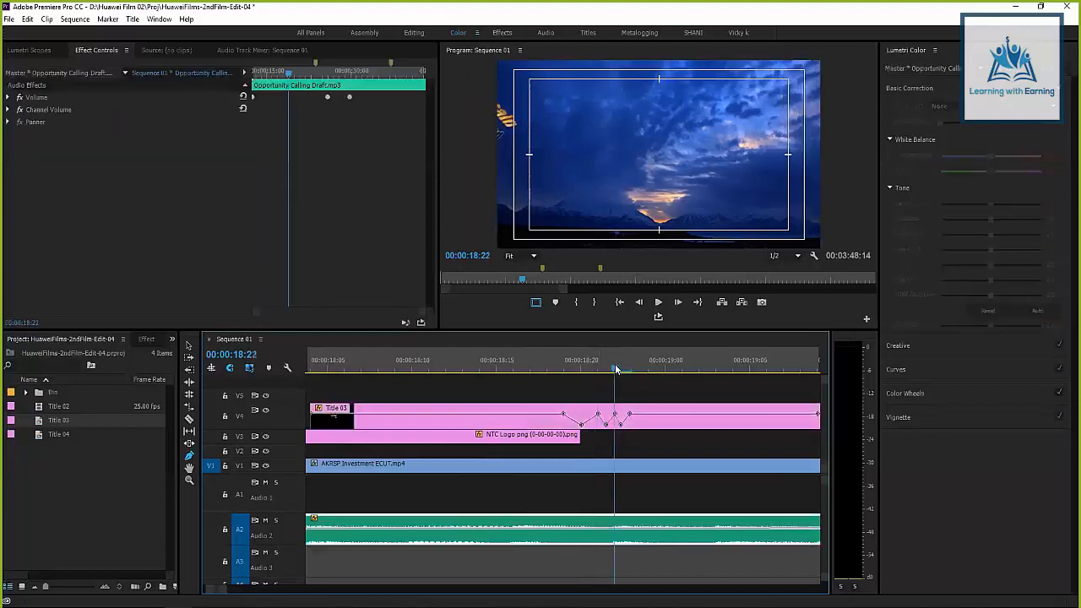
{"action": "left_click", "coordinate": [629, 414]}
{"action": "left_click_drag", "start_coordinate": [603, 428], "coordinate": [614, 425]}
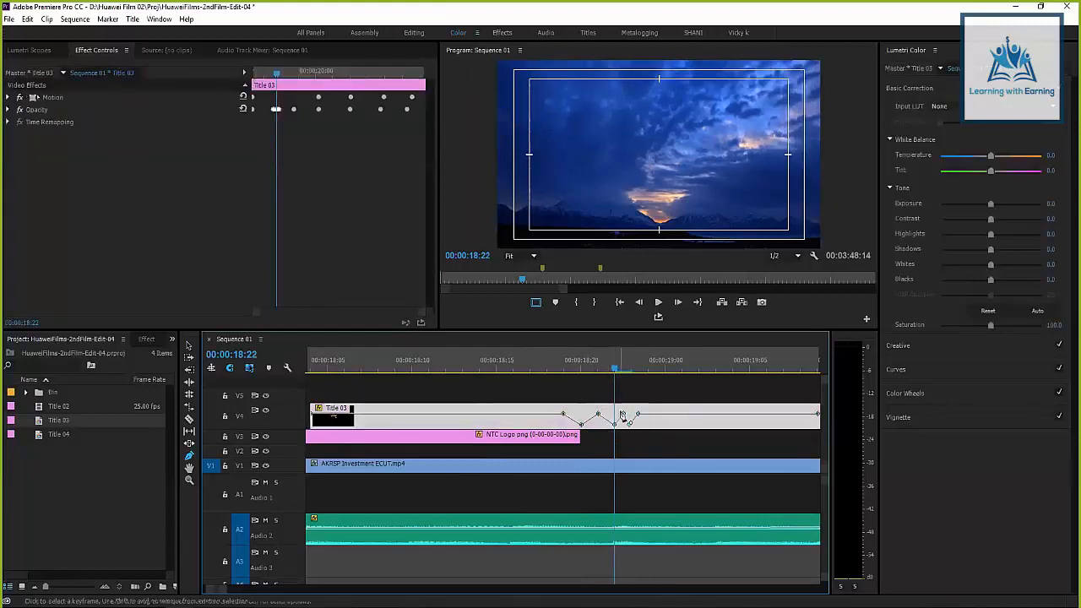
Place the last three flicker keyframes one frame apart: high at 00:00:18:23, low at 00:00:18:24 and high at 00:00:19:00
{"action": "left_click", "coordinate": [625, 366]}
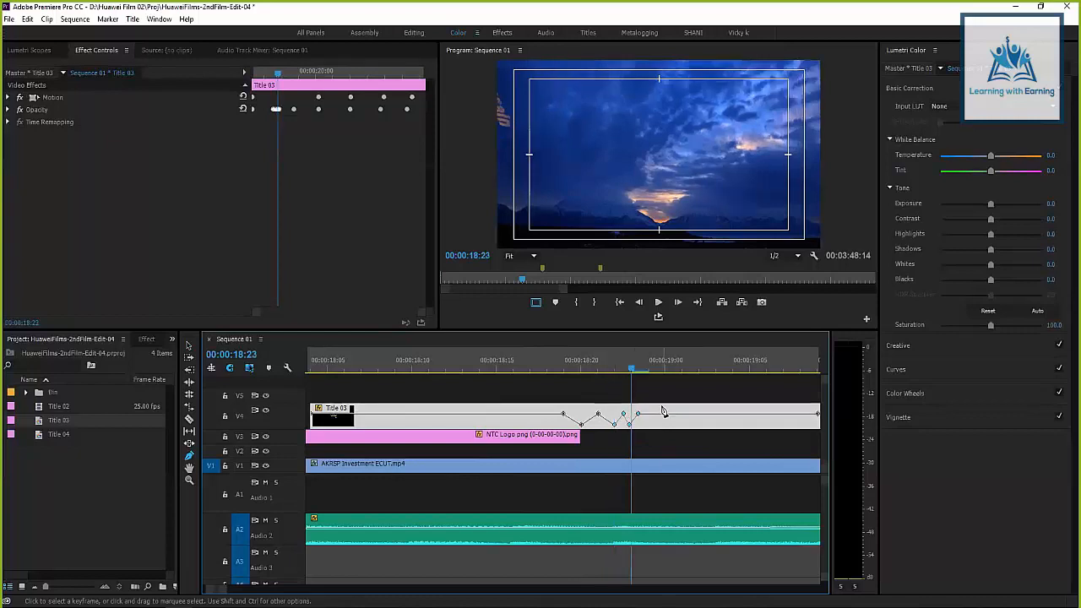
{"action": "left_click_drag", "start_coordinate": [633, 427], "coordinate": [640, 427]}
{"action": "left_click", "coordinate": [646, 369]}
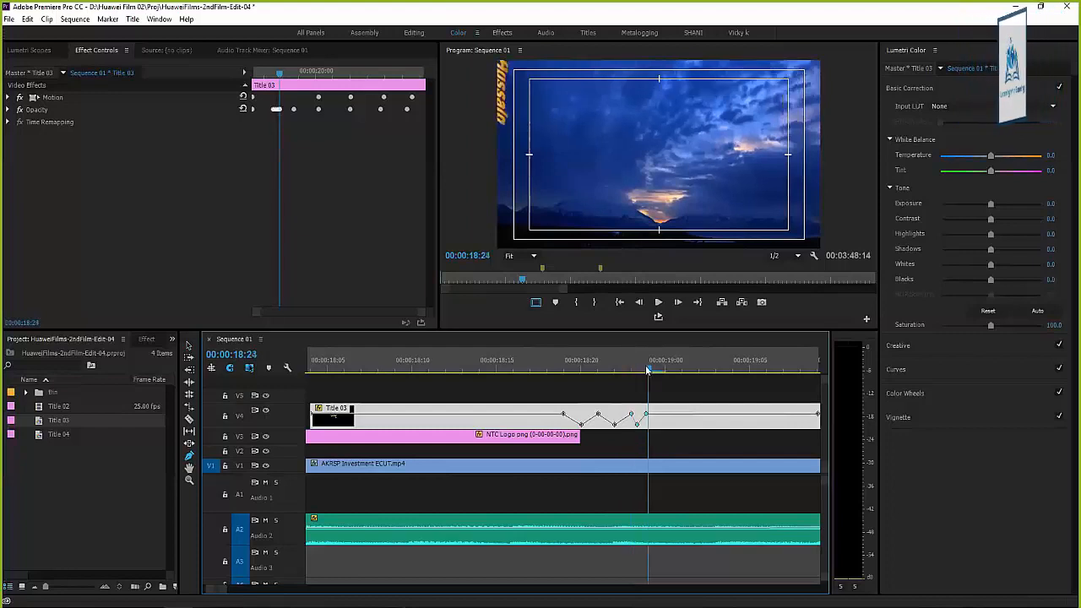
{"action": "left_click_drag", "start_coordinate": [638, 424], "coordinate": [648, 425]}
{"action": "left_click", "coordinate": [666, 370]}
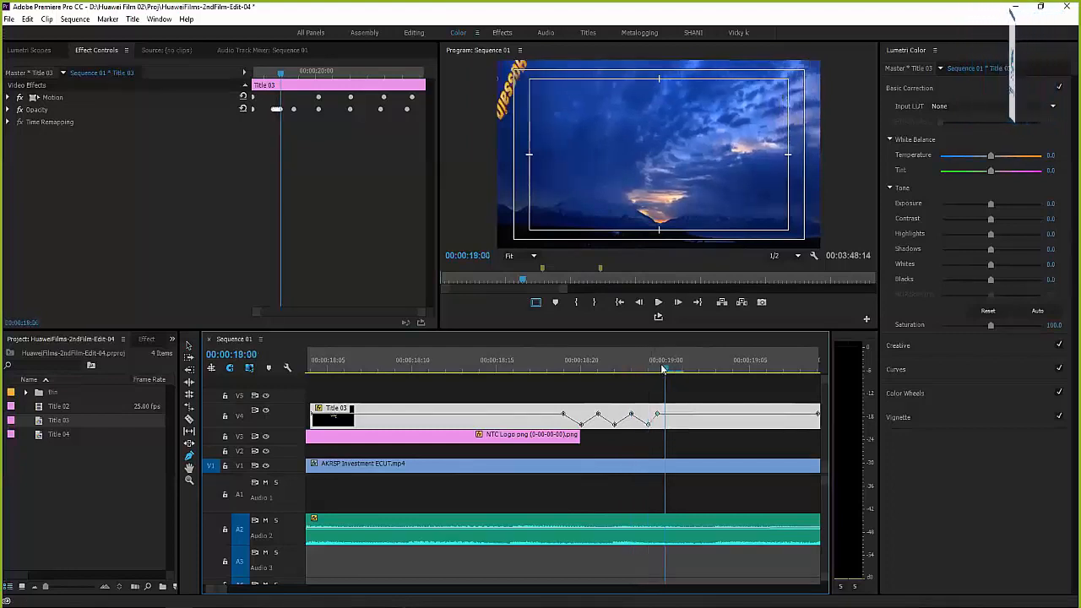
{"action": "left_click_drag", "start_coordinate": [661, 423], "coordinate": [668, 423]}
Scrub Title 03 from about 00:00:18:13 to 00:00:18:20 to check the frame-aligned flicker
{"action": "left_click", "coordinate": [547, 367]}
{"action": "mouse_move", "coordinate": [548, 367]}
{"action": "left_mouse_down"}
{"action": "mouse_move", "coordinate": [497, 364]}
{"action": "mouse_move", "coordinate": [598, 375]}
{"action": "mouse_move", "coordinate": [558, 378]}
{"action": "left_mouse_up"}
{"action": "key", "text": "minus"}
{"action": "key", "text": "minus"}
{"action": "left_click", "coordinate": [552, 371]}
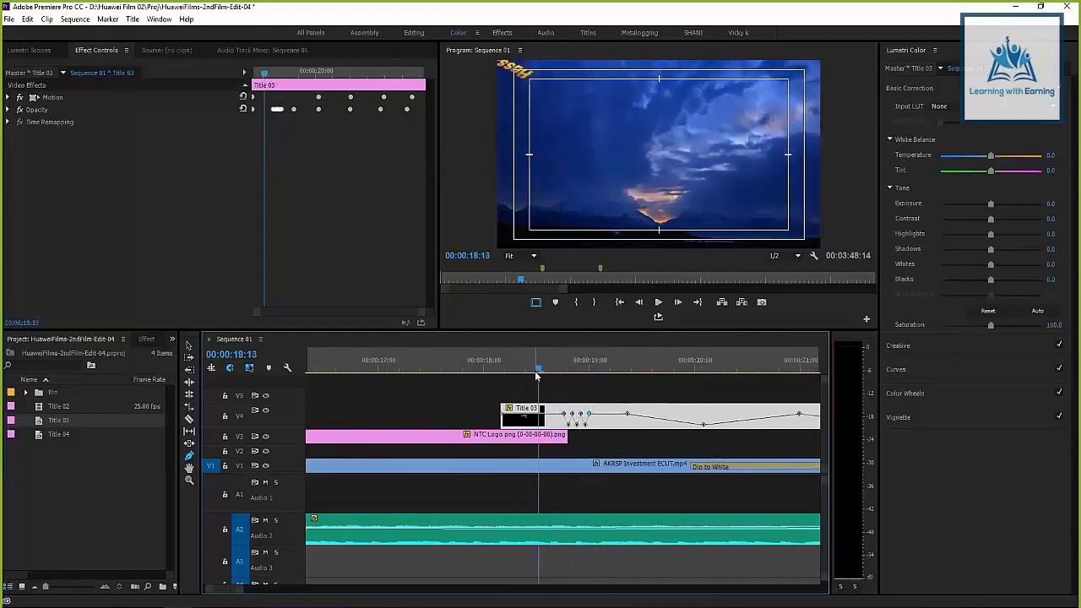
{"action": "left_click", "coordinate": [559, 369]}
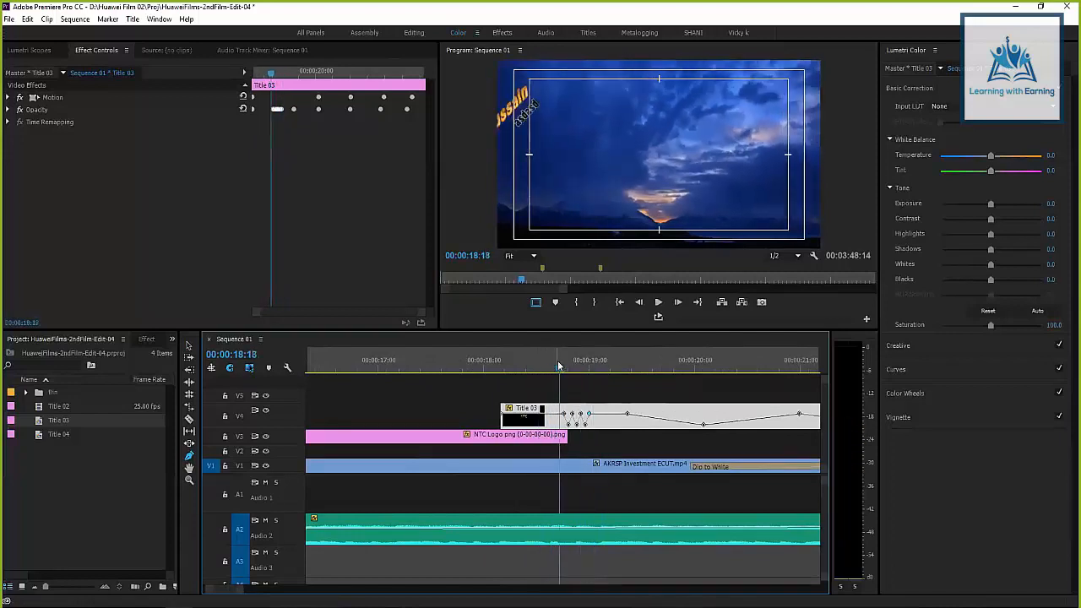
{"action": "mouse_move", "coordinate": [559, 369]}
{"action": "left_mouse_down"}
{"action": "mouse_move", "coordinate": [632, 373]}
{"action": "mouse_move", "coordinate": [559, 372]}
{"action": "mouse_move", "coordinate": [569, 369]}
{"action": "left_mouse_up"}
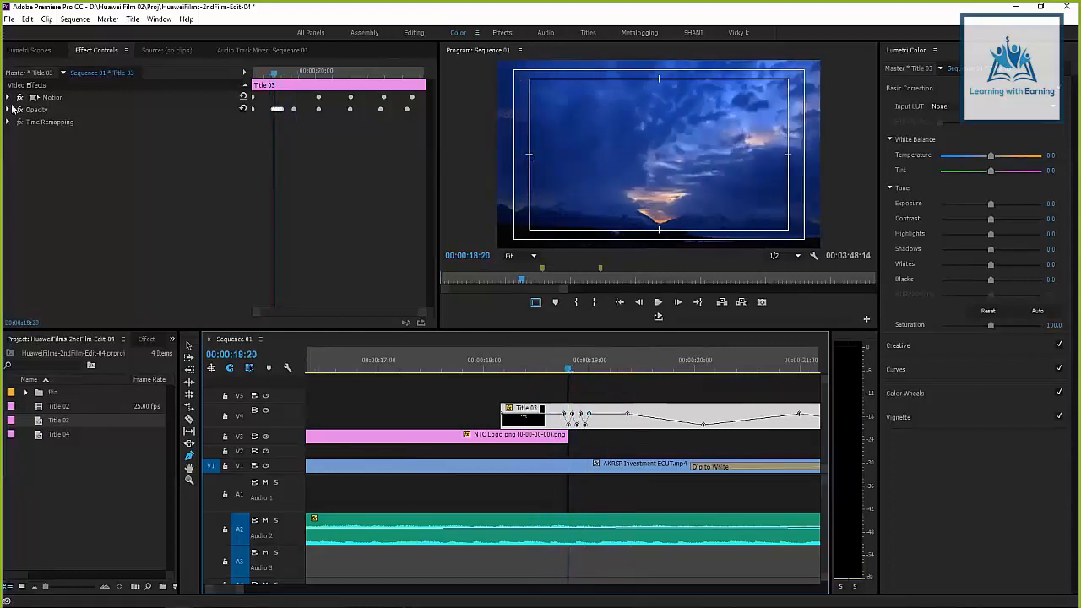
Remove Title 03's later opacity keyframes and paste a copy of the flicker keyframe group at 00:00:20:03
{"action": "left_click_drag", "start_coordinate": [275, 70], "coordinate": [320, 69]}
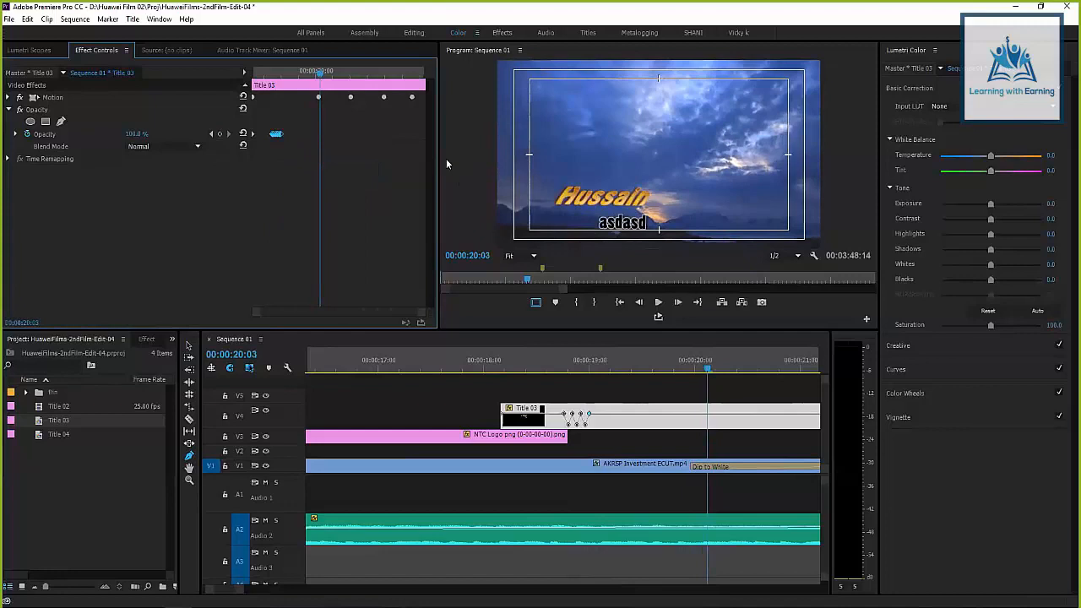
{"action": "key", "text": "ctrl+k"}
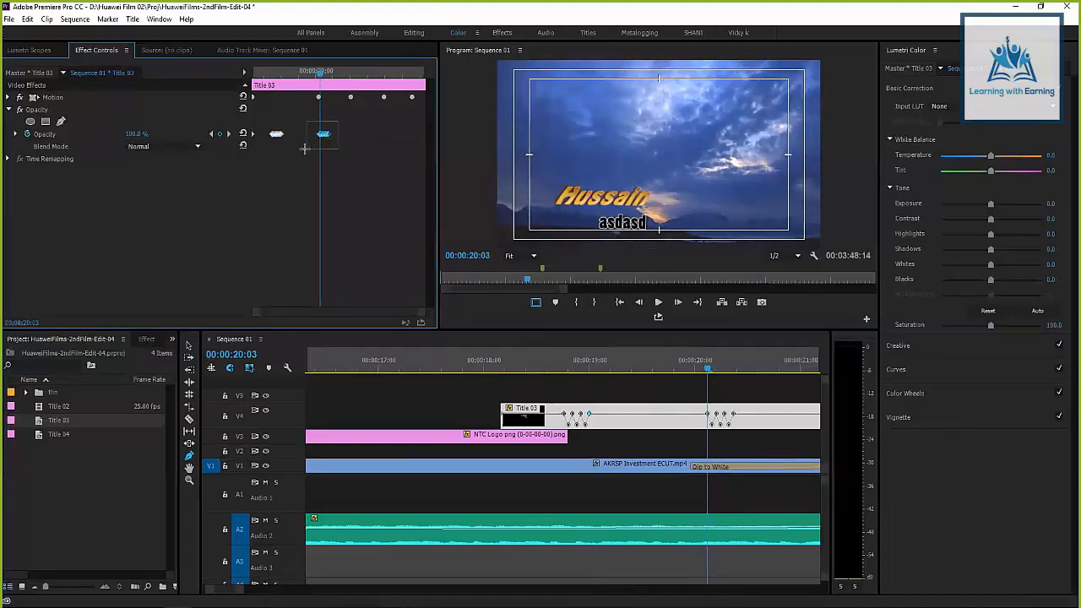
{"action": "right_click", "coordinate": [317, 130]}
{"action": "left_click", "coordinate": [334, 185]}
Play Title 03 from near its start through the second group of flicker keyframes
{"action": "left_click_drag", "start_coordinate": [318, 75], "coordinate": [269, 81]}
{"action": "key", "text": "space"}
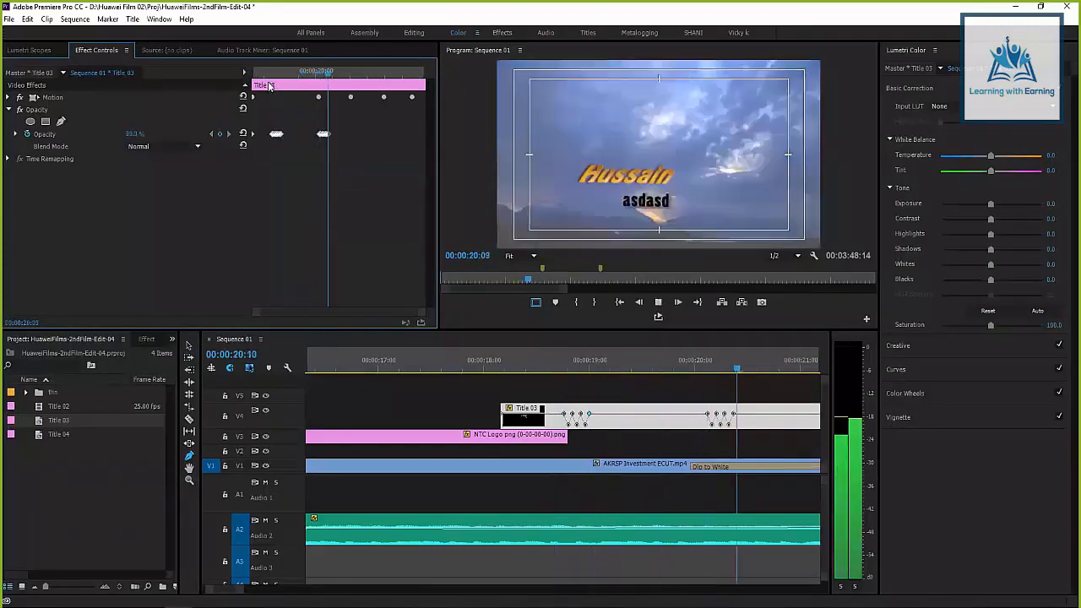
{"action": "key", "text": "space"}
Paste the flicker keyframe group again at 00:00:21:12 and play the clip across it
{"action": "left_click_drag", "start_coordinate": [350, 73], "coordinate": [367, 73]}
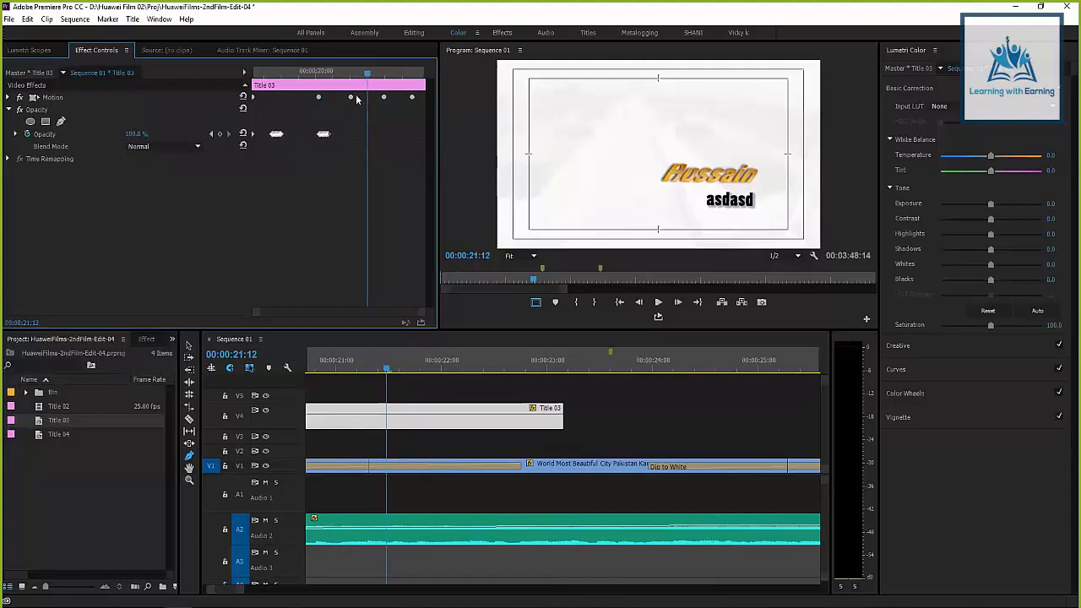
{"action": "key", "text": "ctrl+v"}
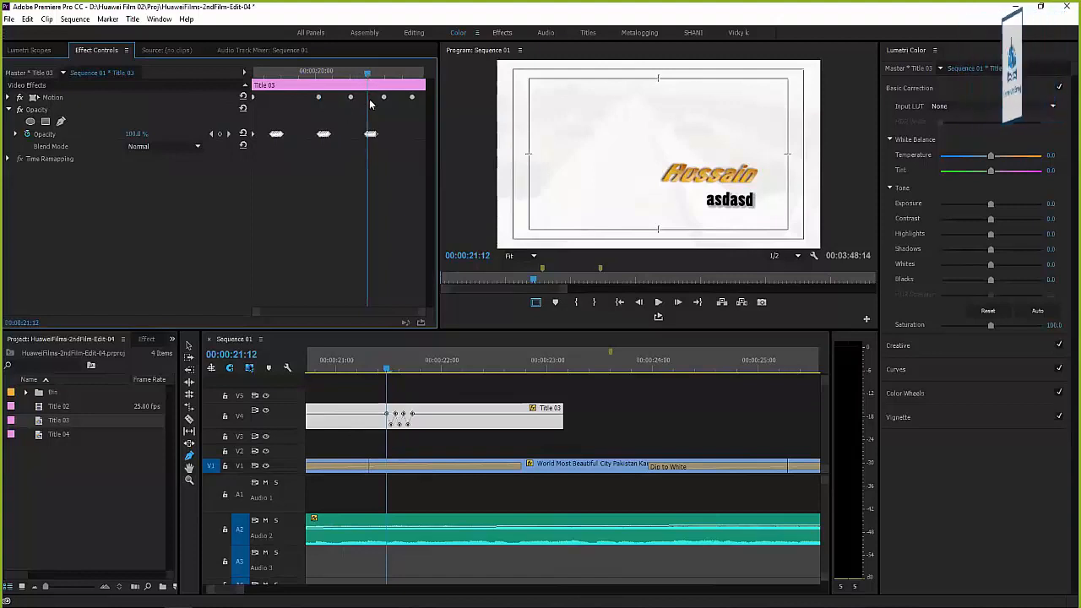
{"action": "left_click", "coordinate": [359, 69]}
{"action": "key", "text": "space"}
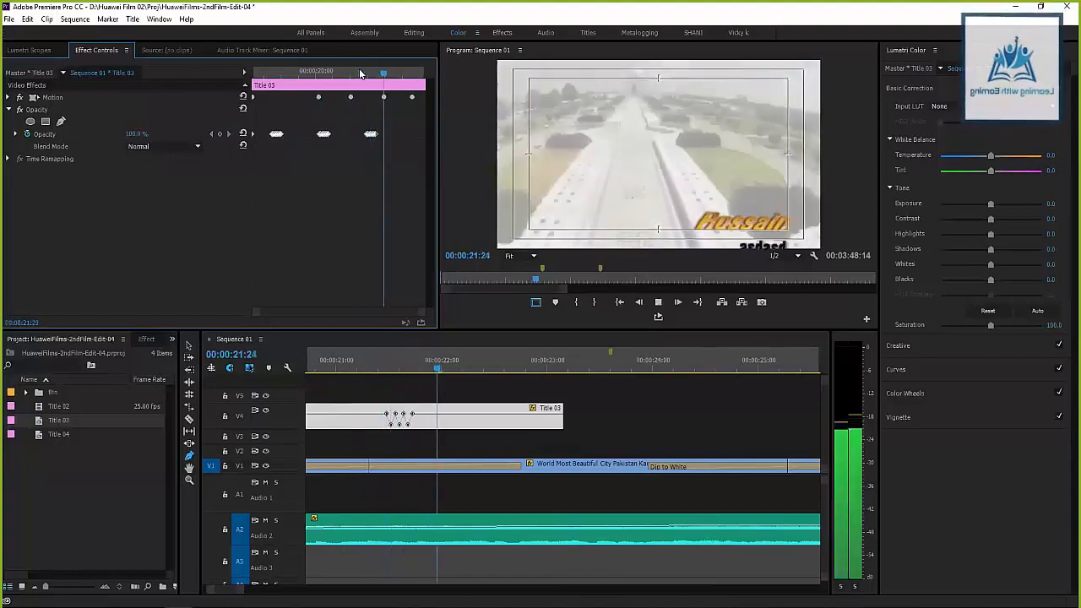
{"action": "left_click_drag", "start_coordinate": [359, 69], "coordinate": [395, 69]}
Switch back to the Selection tool and play Title 03 in the timeline to review all three opacity flickers
{"action": "left_click", "coordinate": [612, 397]}
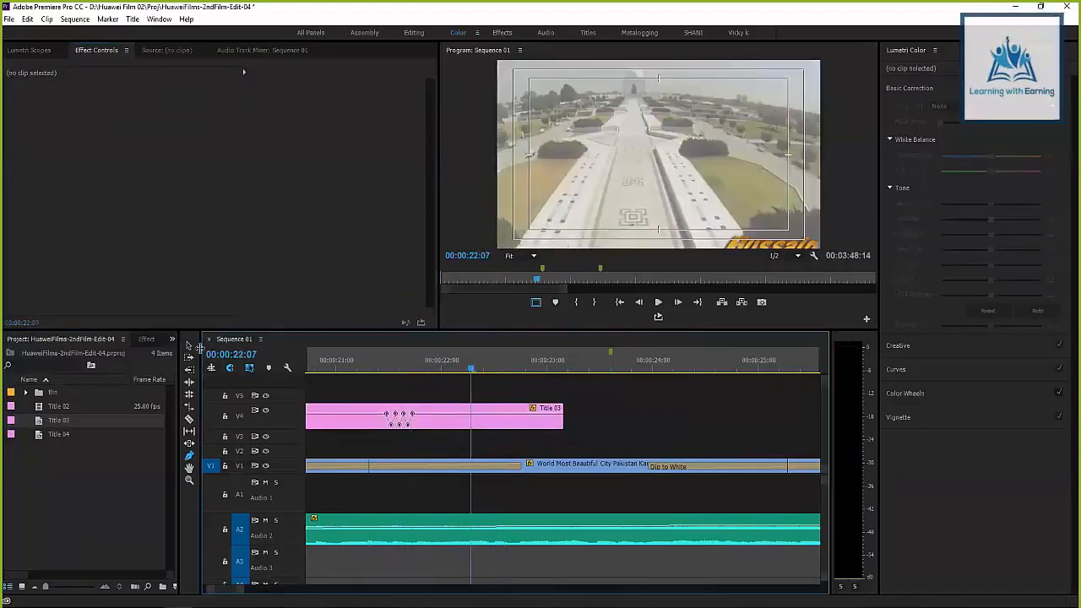
{"action": "left_click", "coordinate": [603, 408]}
{"action": "scroll", "coordinate": [563, 379], "scroll_direction": "down", "scroll_amount": 3}
{"action": "left_click_drag", "start_coordinate": [528, 357], "coordinate": [523, 358]}
{"action": "key", "text": "equal"}
{"action": "key", "text": "equal"}
{"action": "key", "text": "minus"}
{"action": "key", "text": "minus"}
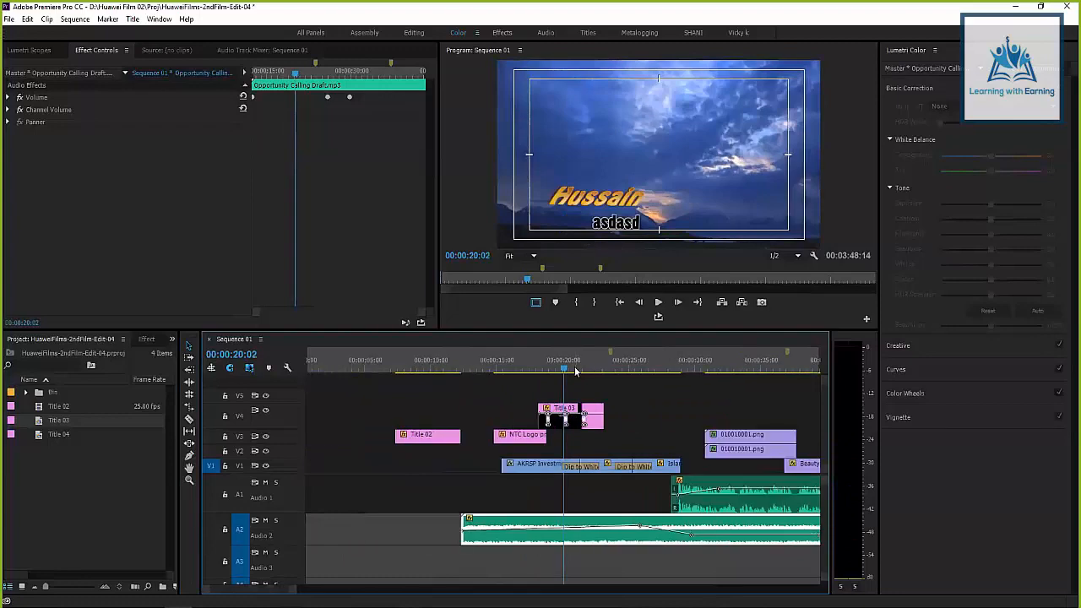
{"action": "key", "text": "space"}
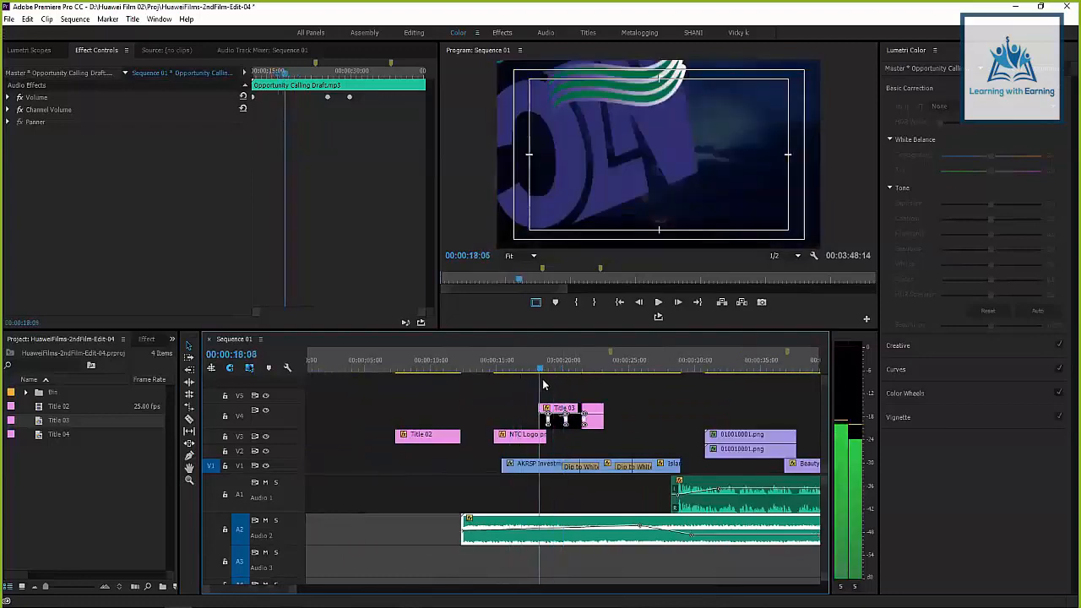
{"action": "left_click", "coordinate": [629, 376]}
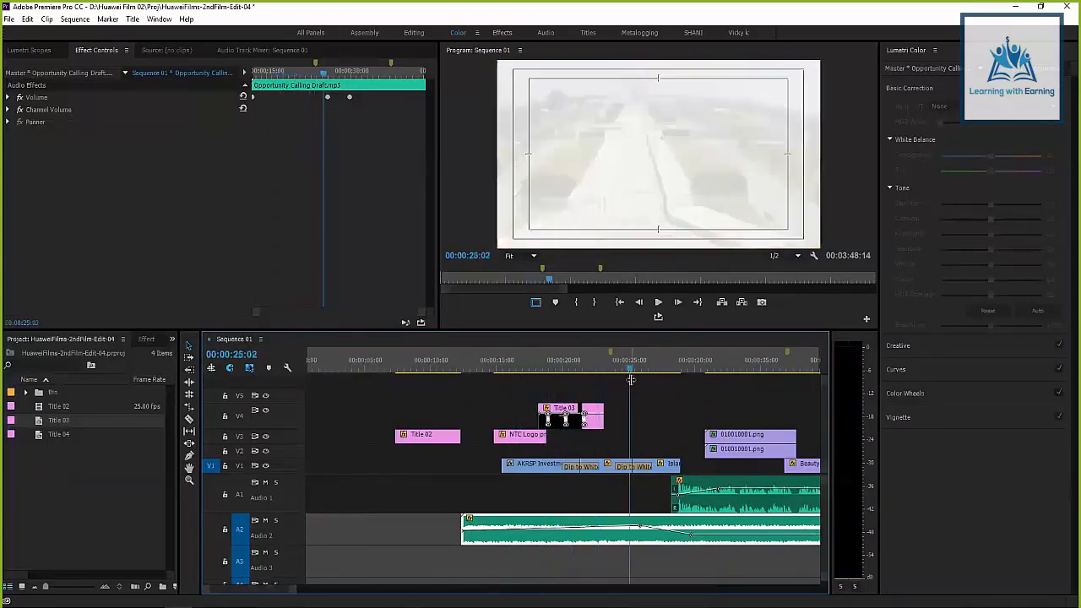
{"action": "left_click", "coordinate": [562, 363]}
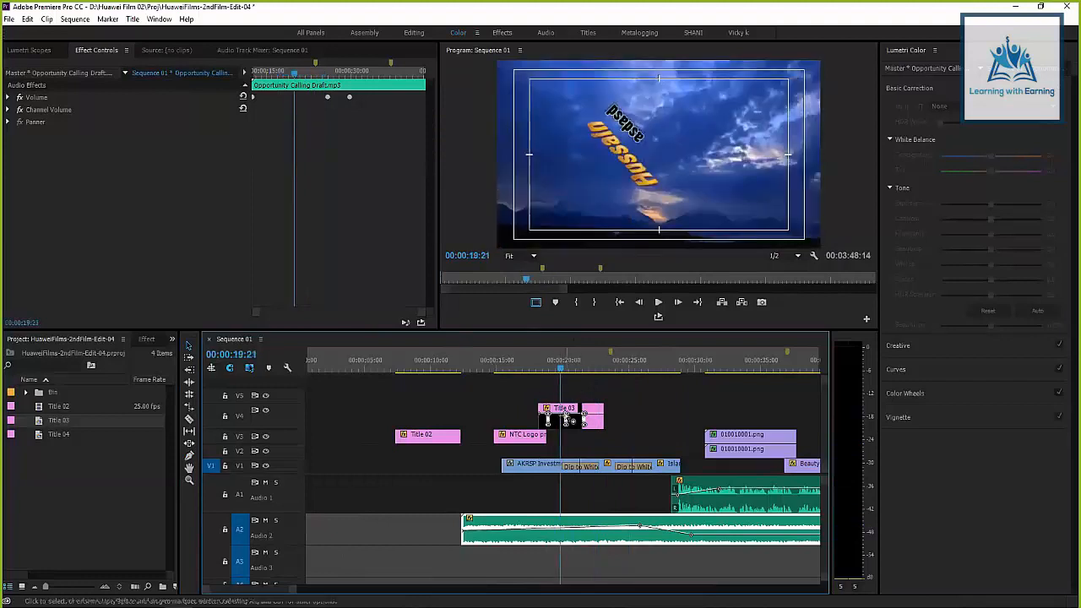
{"action": "left_click", "coordinate": [549, 371]}
{"action": "left_click", "coordinate": [555, 372]}
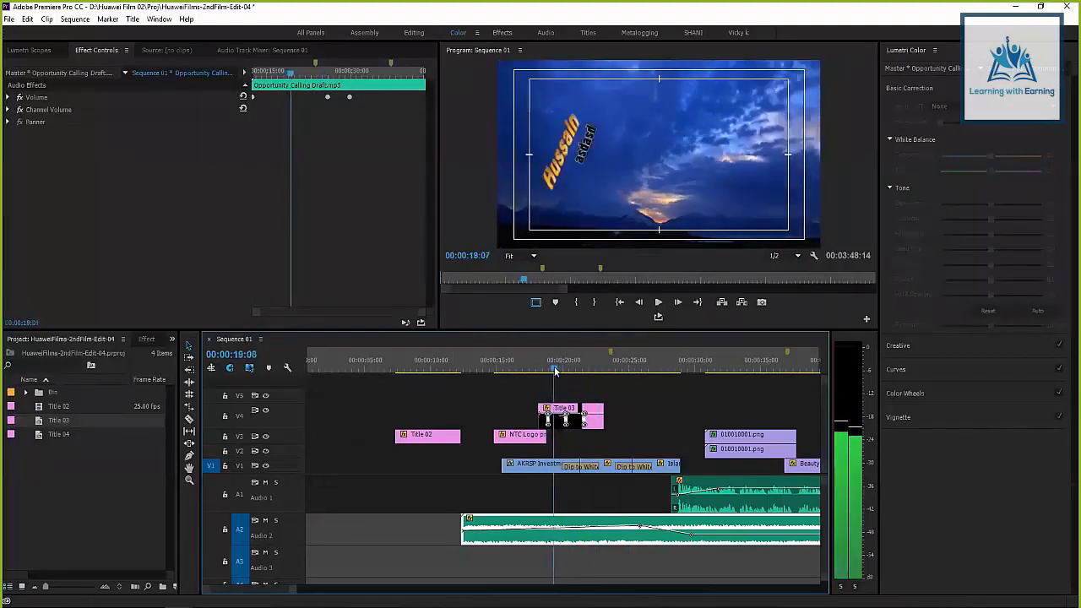
Place the playhead at 00:00:20:09 and select the Title 03 clip to show its effects
{"action": "left_click_drag", "start_coordinate": [557, 372], "coordinate": [567, 372]}
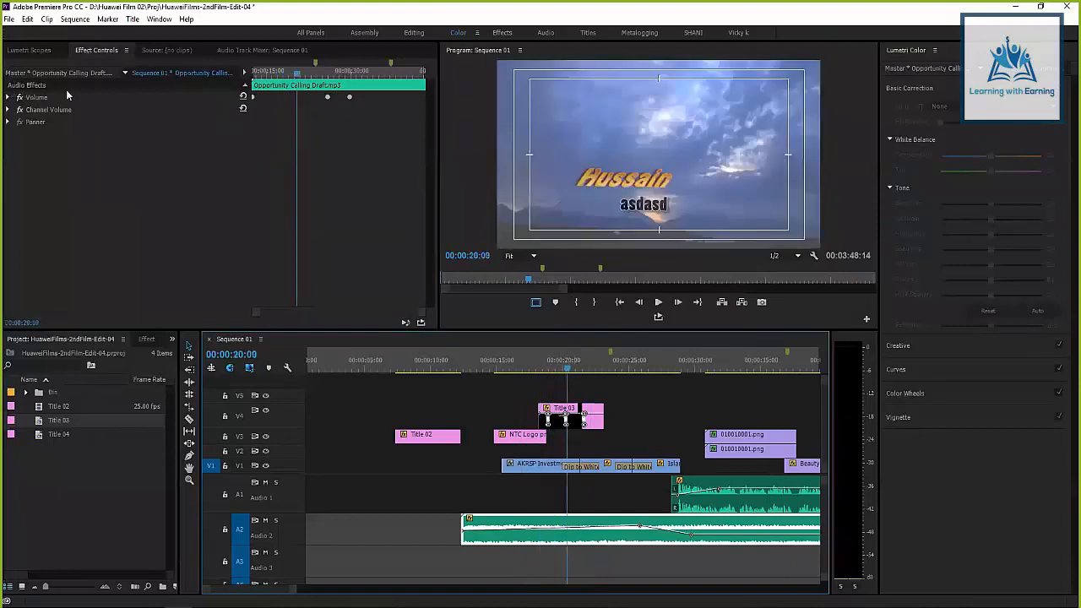
{"action": "left_click", "coordinate": [559, 402]}
{"action": "left_click", "coordinate": [565, 410]}
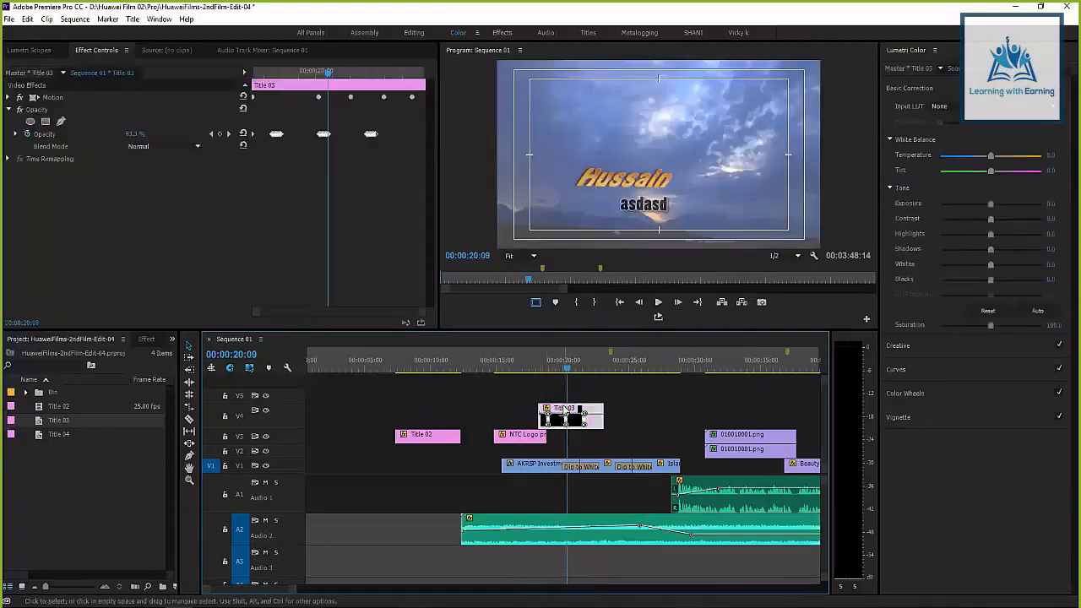
Collapse Title 03's Opacity settings, then inspect its Time Remapping speed property and the effect options on its timeline clip
{"action": "left_click", "coordinate": [8, 111]}
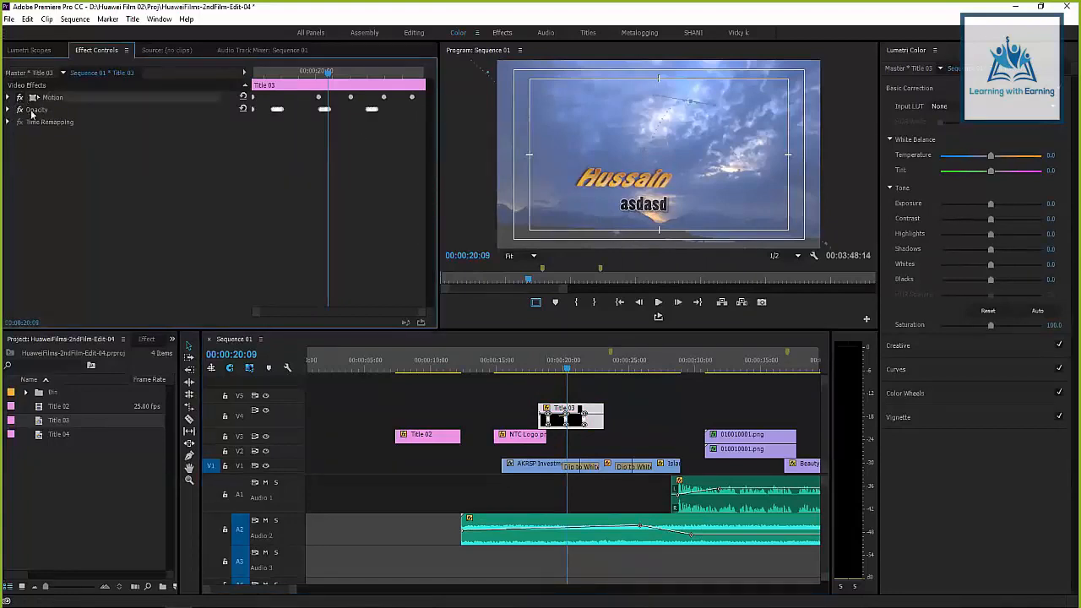
{"action": "left_click", "coordinate": [9, 123]}
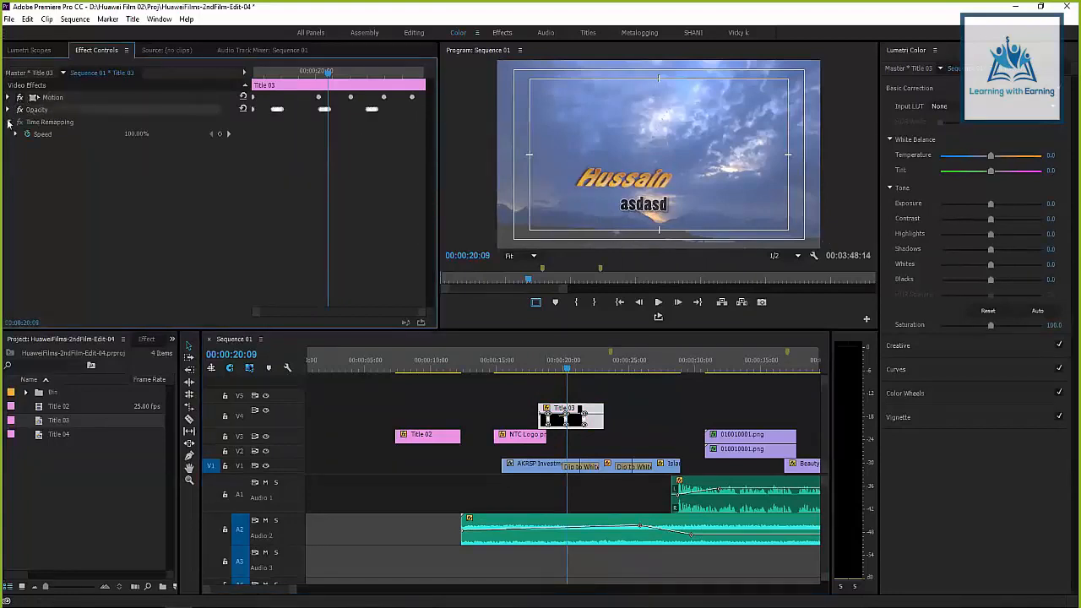
{"action": "left_click", "coordinate": [8, 122]}
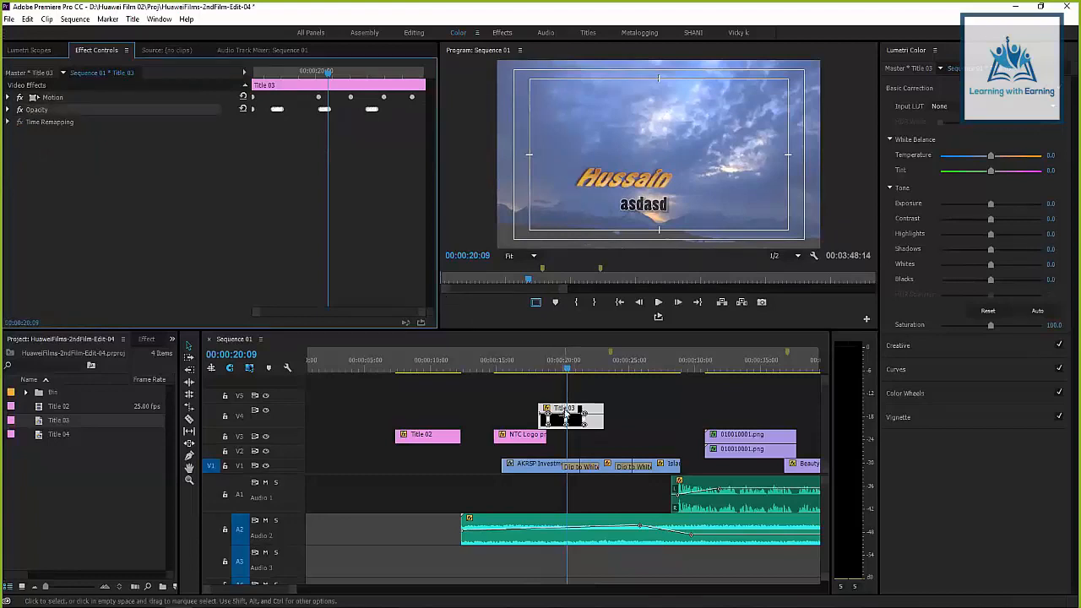
{"action": "right_click", "coordinate": [546, 409]}
{"action": "left_click", "coordinate": [506, 416]}
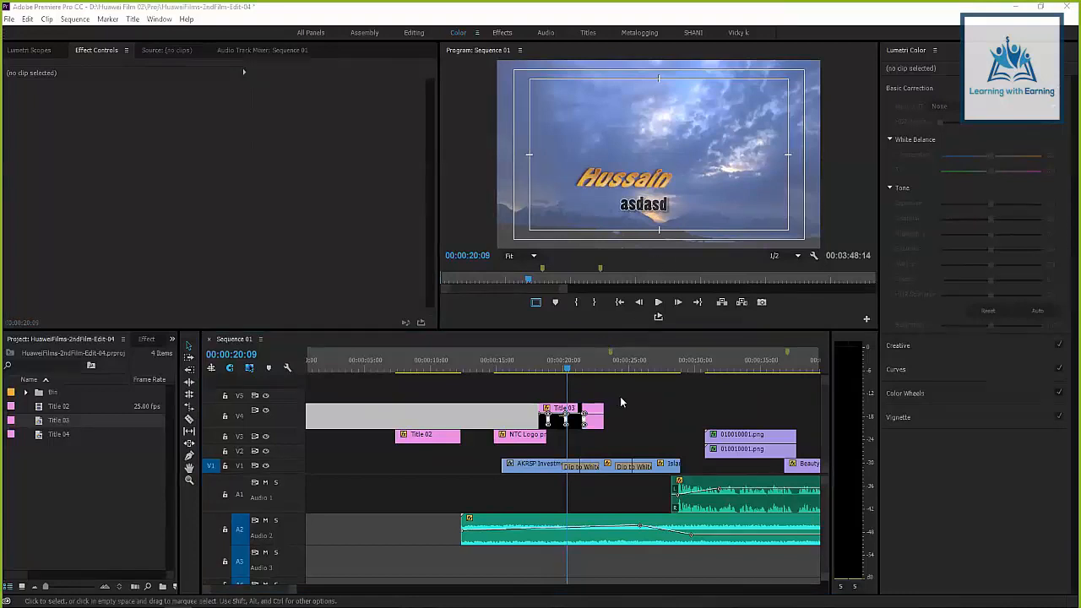
Scrub the playhead along Title 03 to 00:00:21:04 to check the title's movement
{"action": "left_click", "coordinate": [577, 401]}
{"action": "left_click", "coordinate": [577, 372]}
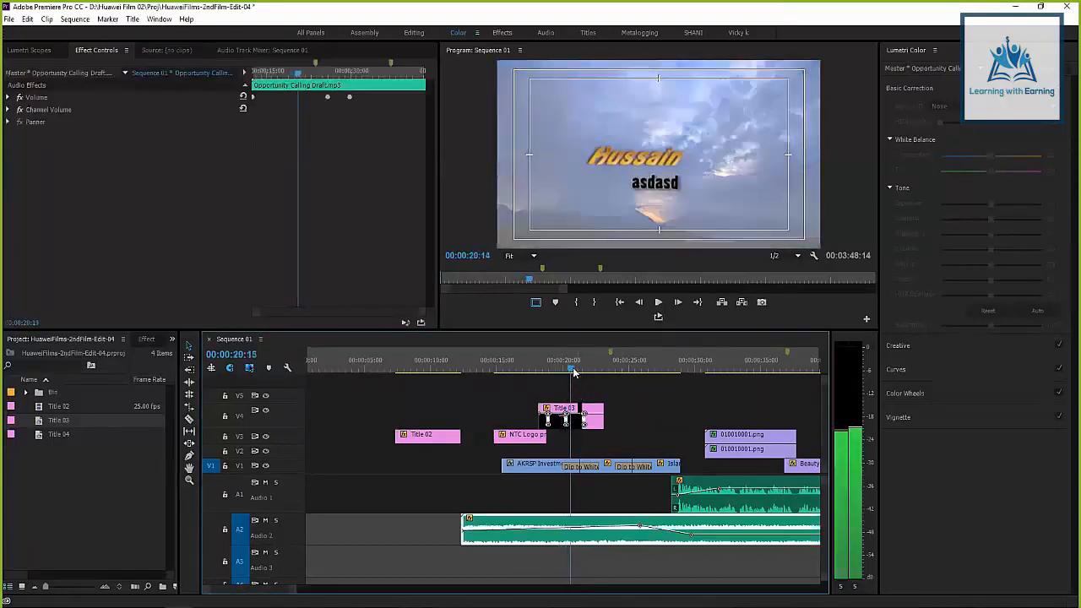
{"action": "left_click", "coordinate": [575, 369]}
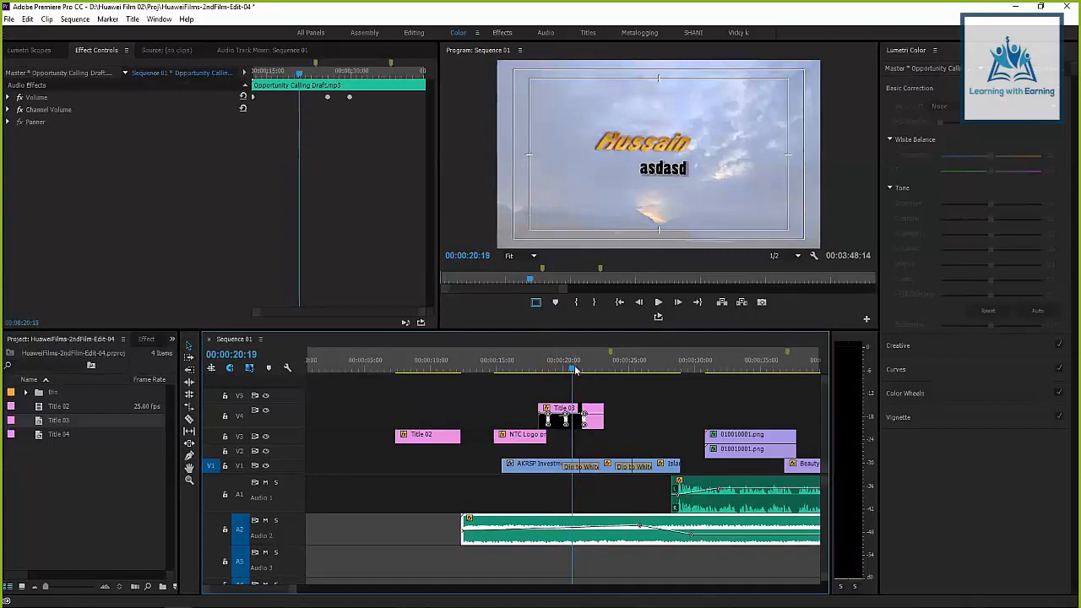
{"action": "mouse_move", "coordinate": [577, 369]}
{"action": "left_mouse_down"}
{"action": "mouse_move", "coordinate": [555, 369]}
{"action": "mouse_move", "coordinate": [587, 368]}
{"action": "mouse_move", "coordinate": [542, 373]}
{"action": "mouse_move", "coordinate": [579, 369]}
{"action": "left_mouse_up"}
Move the playhead back before the last flicker and play Title 03 through its end, stopping at 00:00:22:22
{"action": "scroll", "coordinate": [579, 368], "scroll_direction": "up", "scroll_amount": 3}
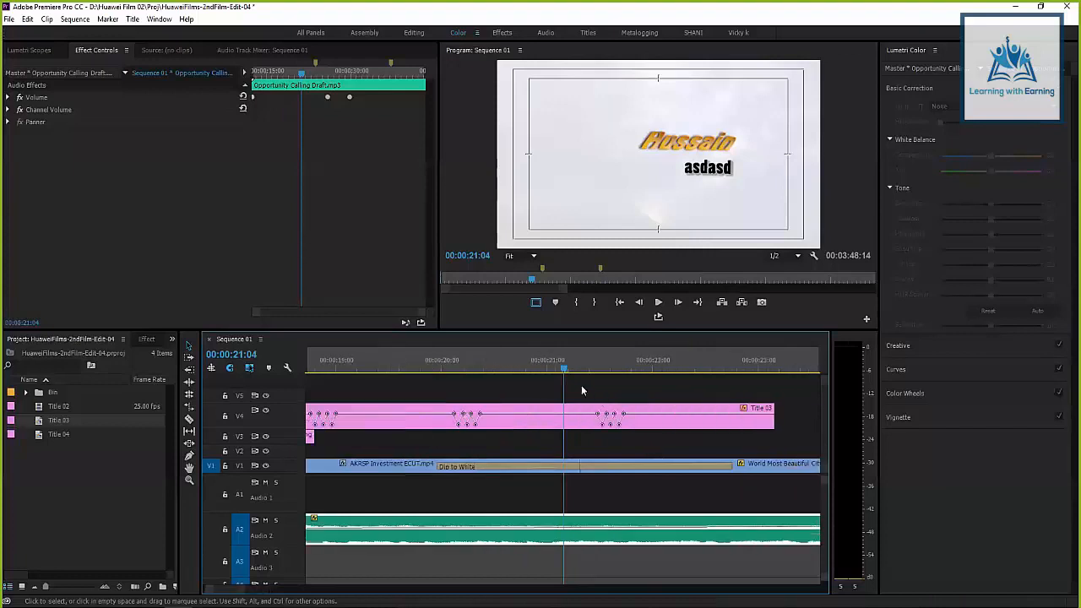
{"action": "left_click_drag", "start_coordinate": [566, 365], "coordinate": [504, 375]}
{"action": "key", "text": "space"}
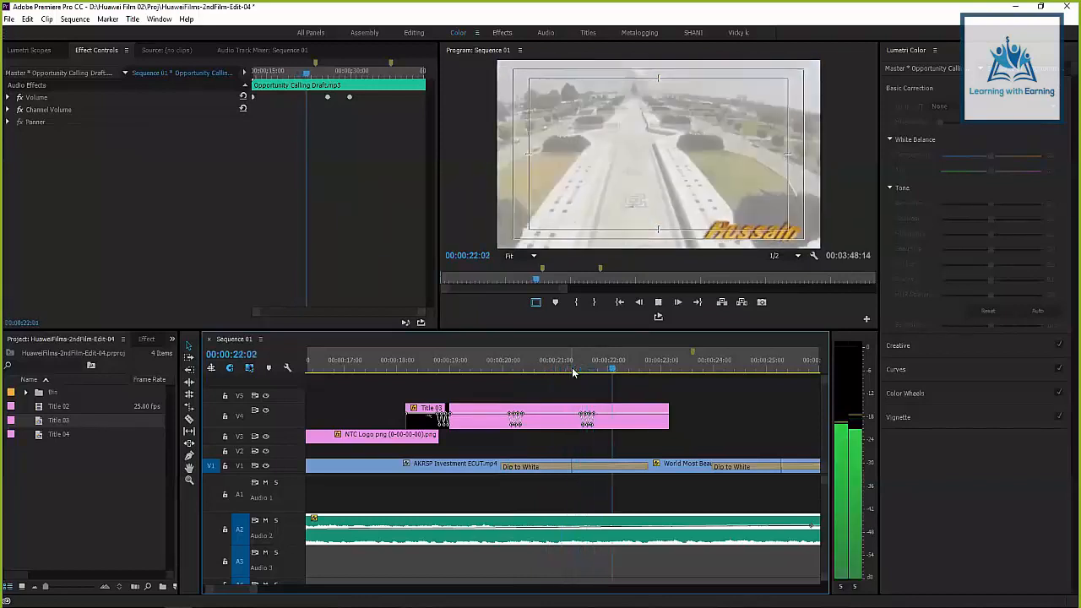
{"action": "key", "text": "space"}
Bring the whole sequence into view and move the playhead to 00:00:27:16
{"action": "key", "text": "minus"}
{"action": "key", "text": "minus"}
{"action": "key", "text": "minus"}
{"action": "key", "text": "minus"}
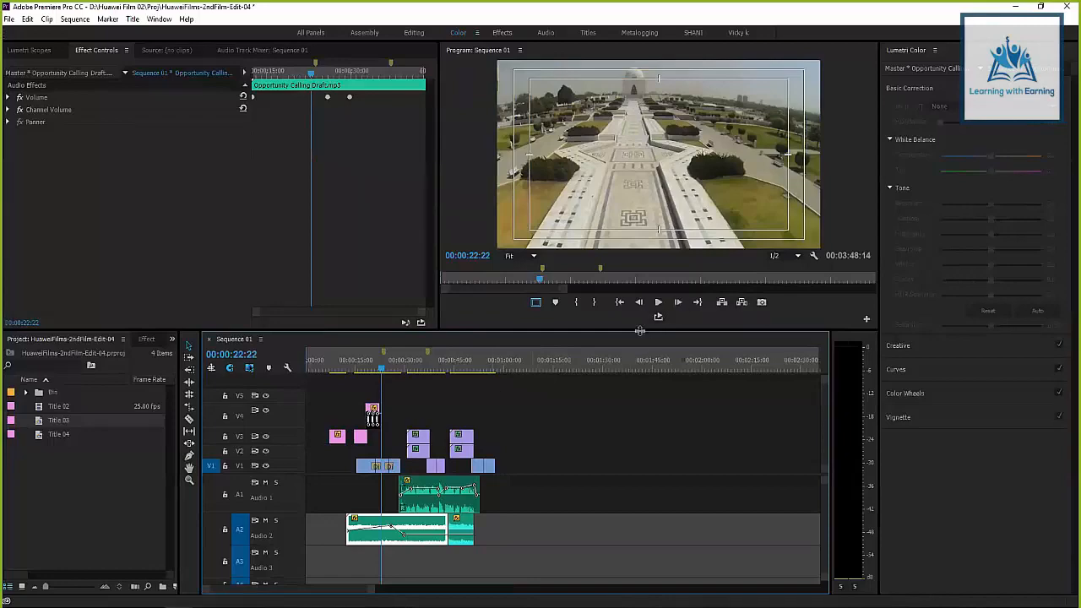
{"action": "left_click", "coordinate": [398, 363]}
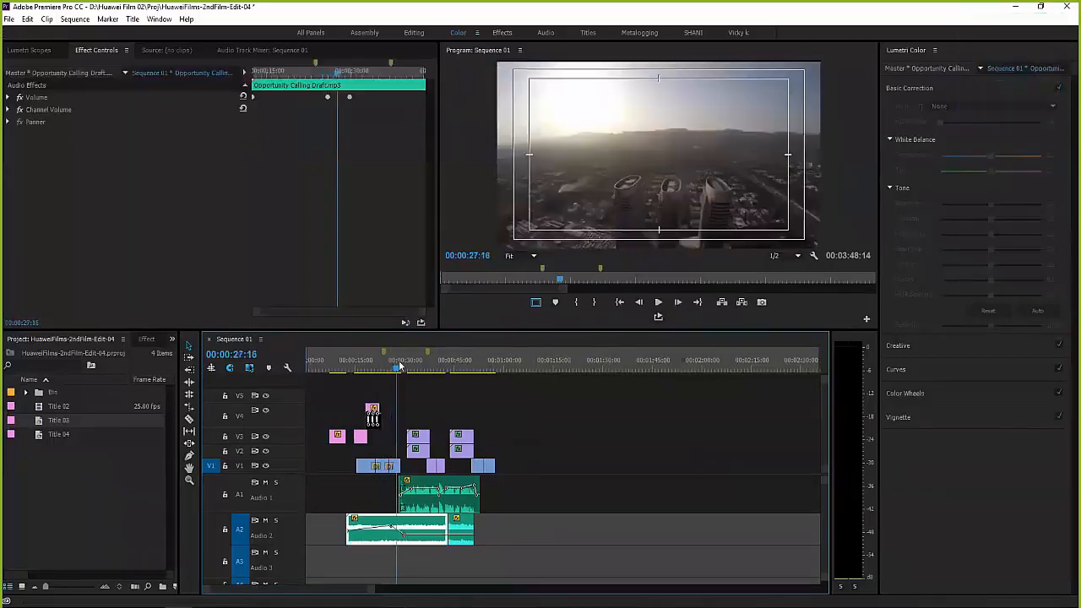